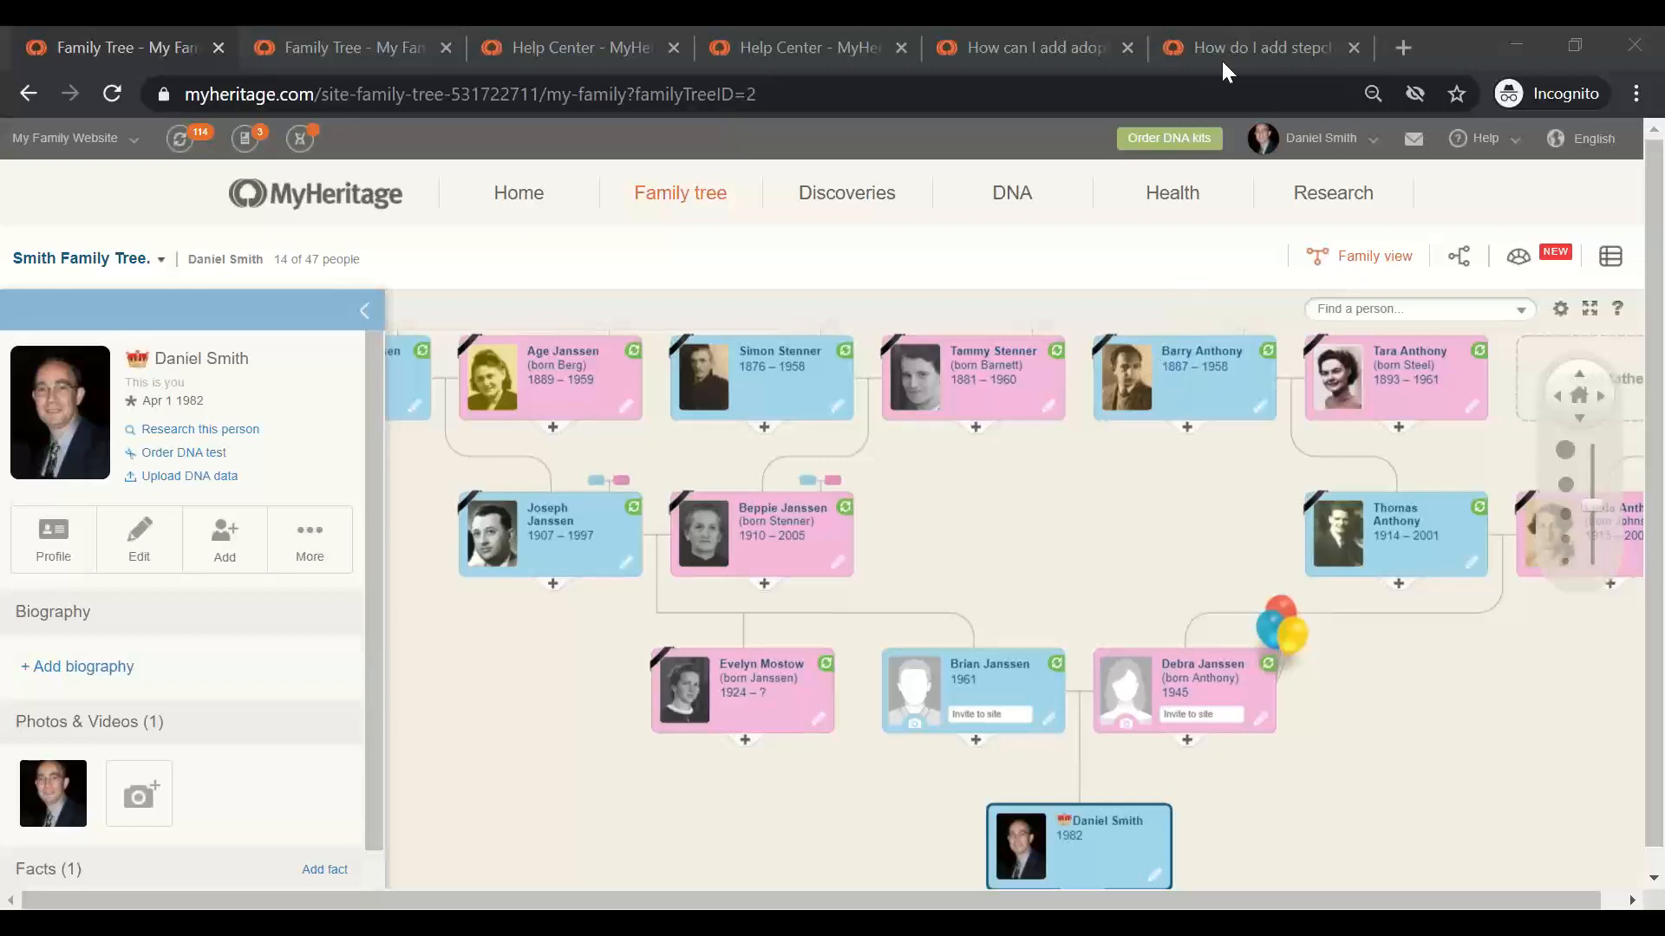
# Review the Help Center articles on adding both biological and adoptive parents and on adding adopted children to an online family tree.
pyautogui.click(1515, 147)
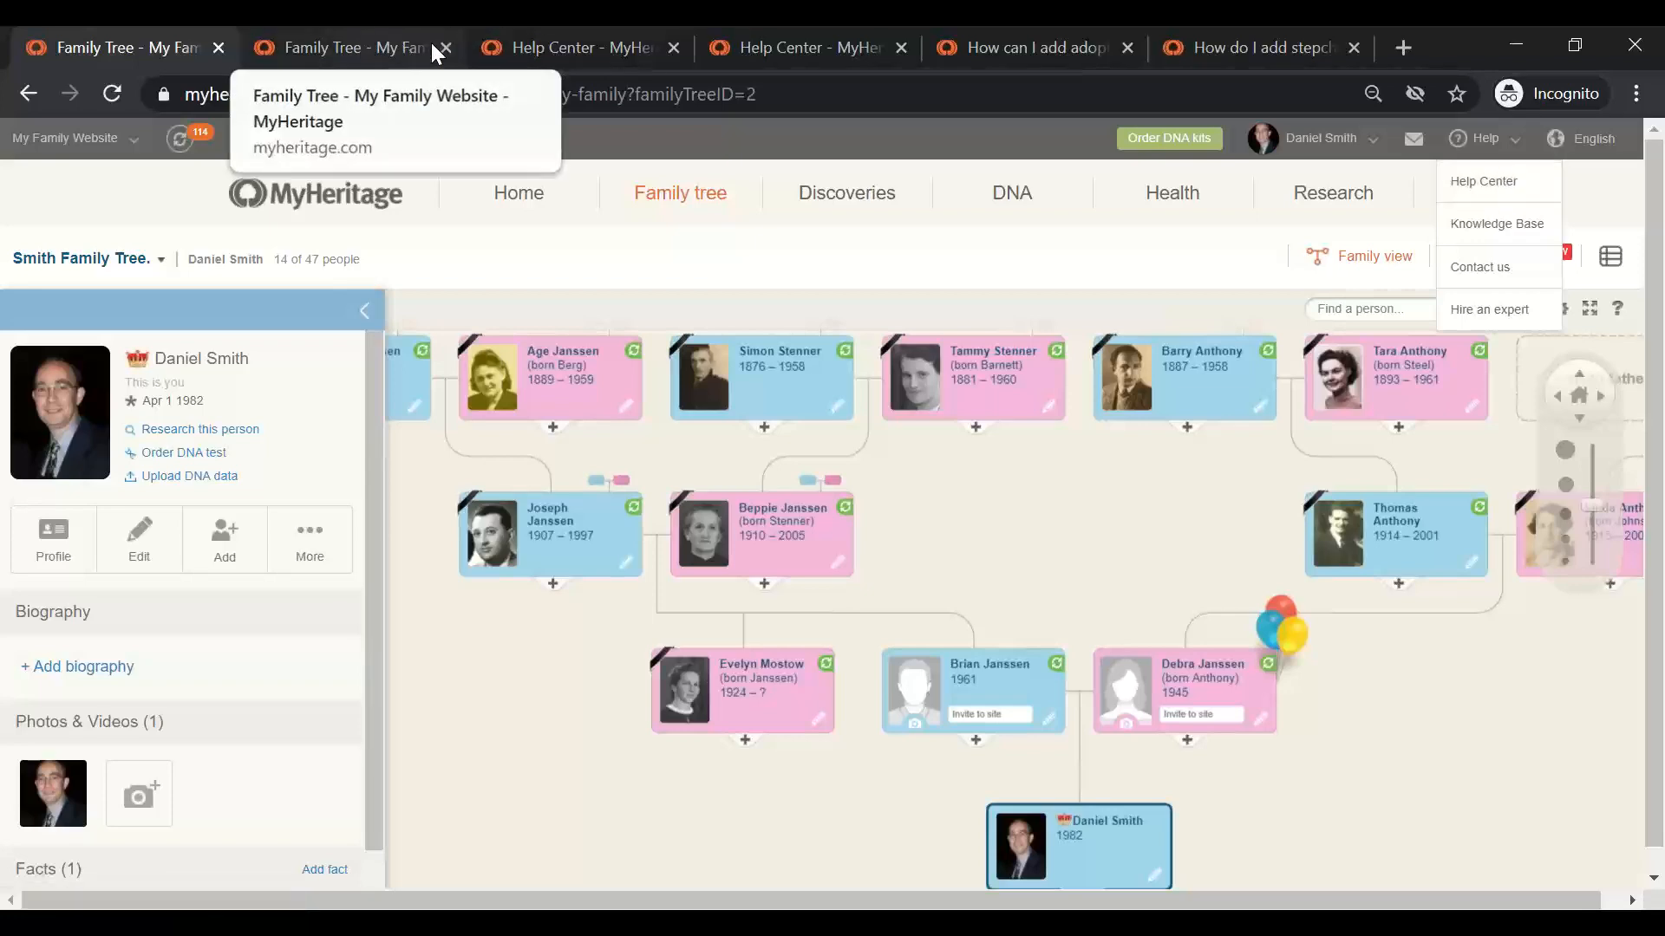
pyautogui.click(538, 47)
pyautogui.moveTo(659, 440); pyautogui.dragTo(544, 434)
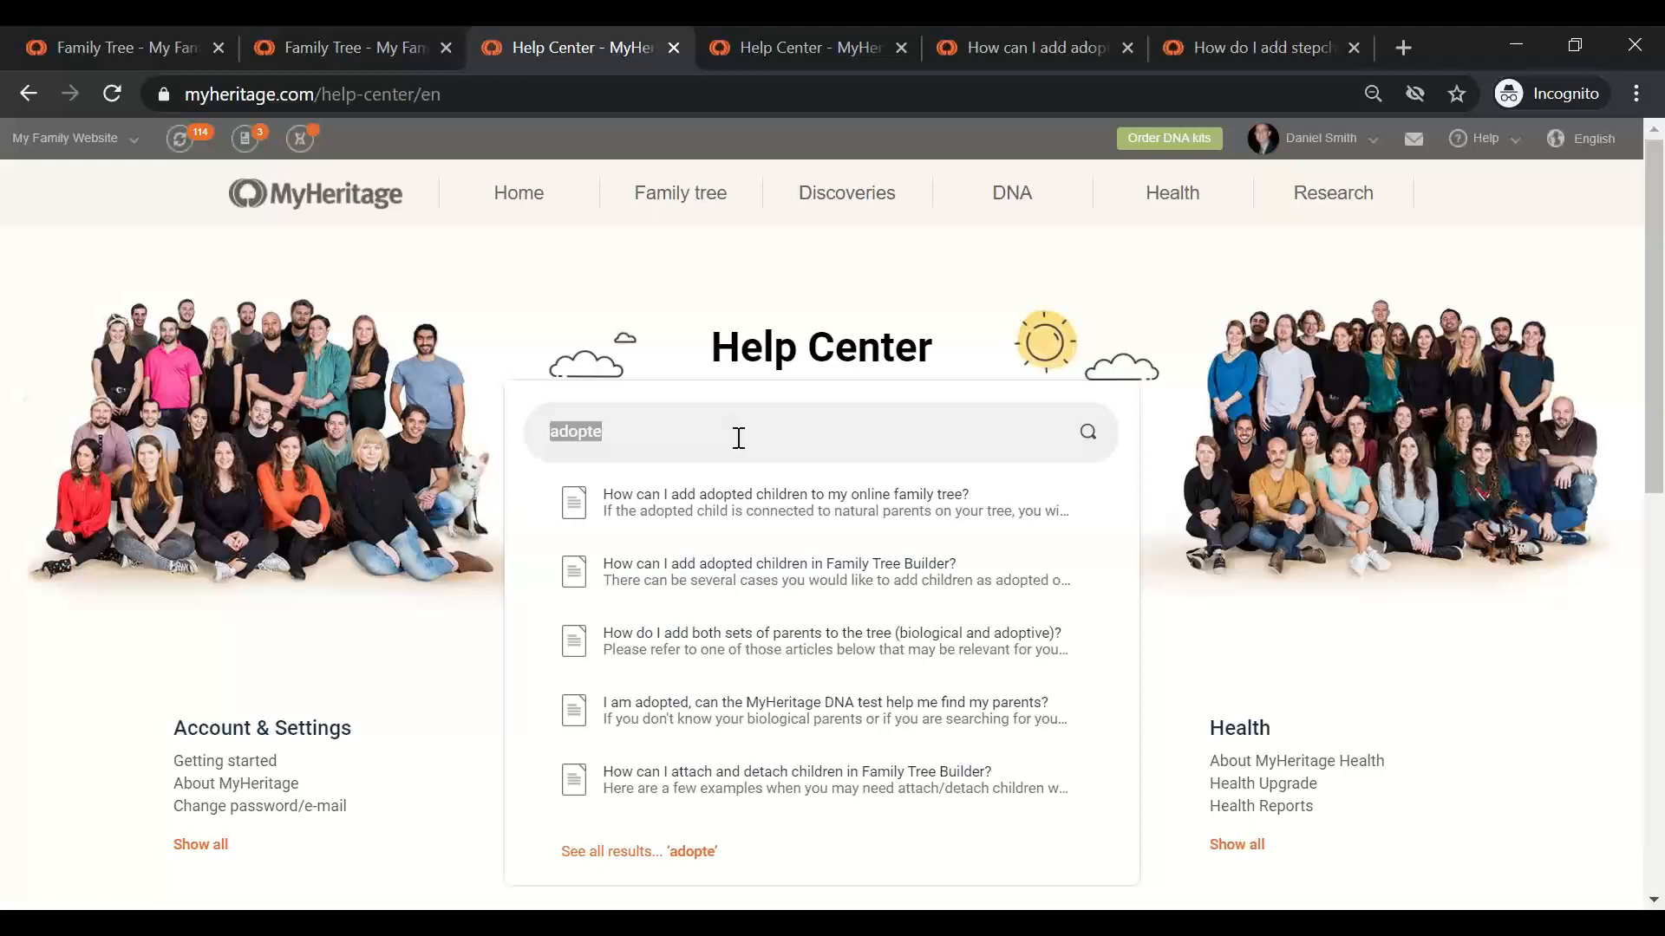
pyautogui.click(776, 47)
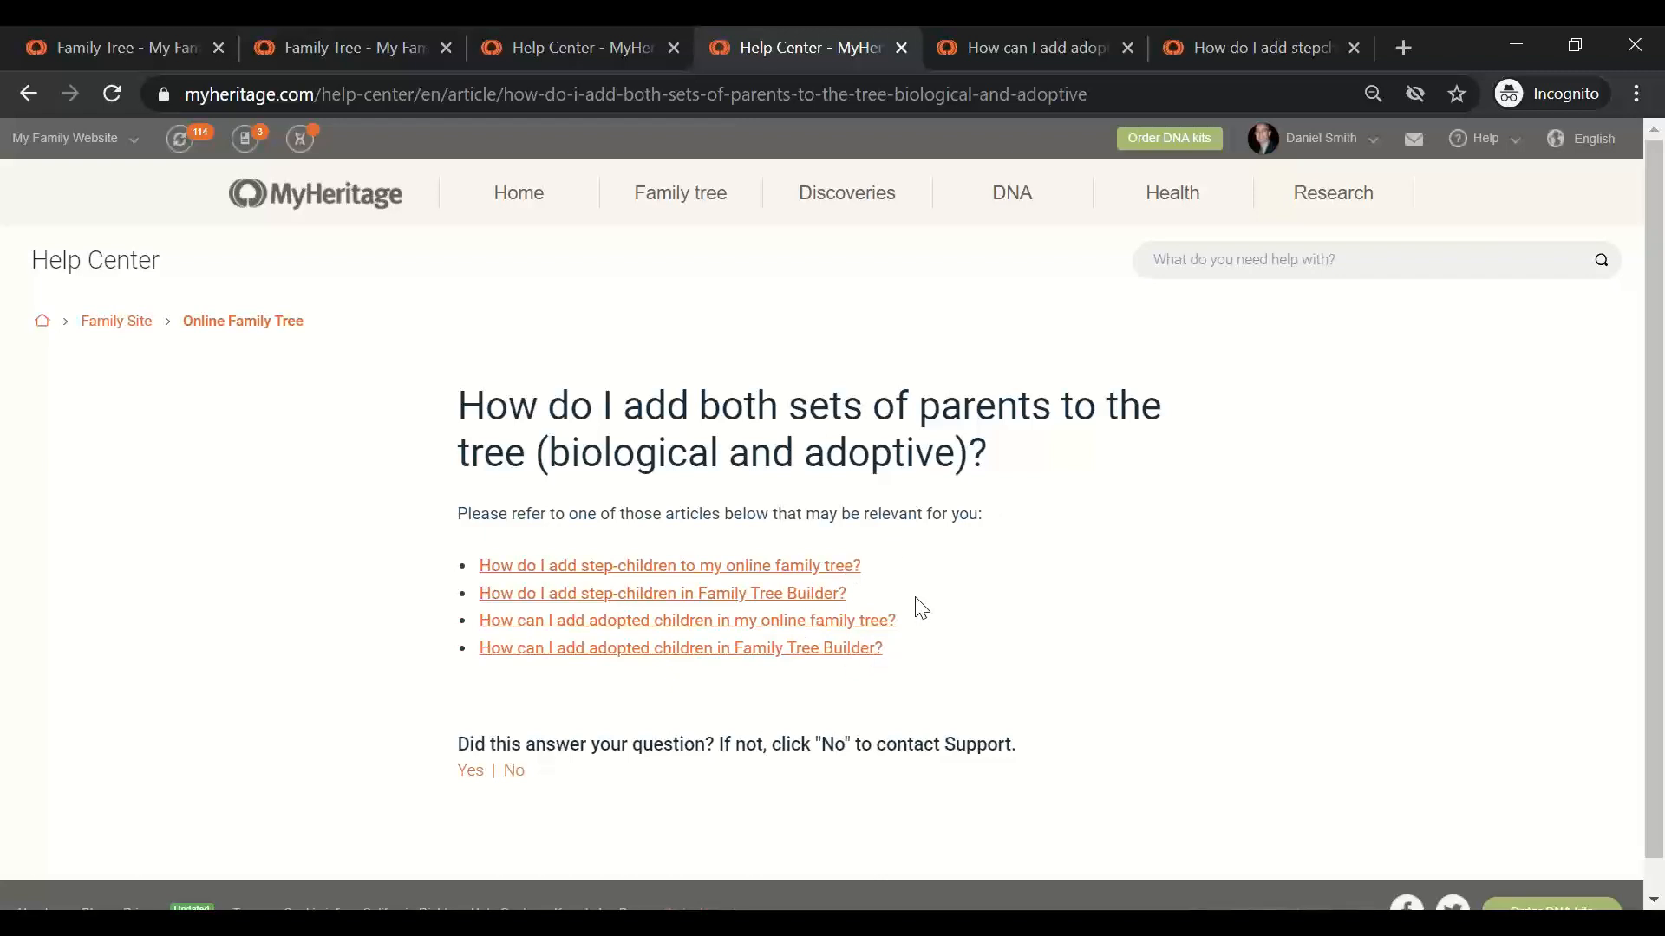
pyautogui.click(1043, 38)
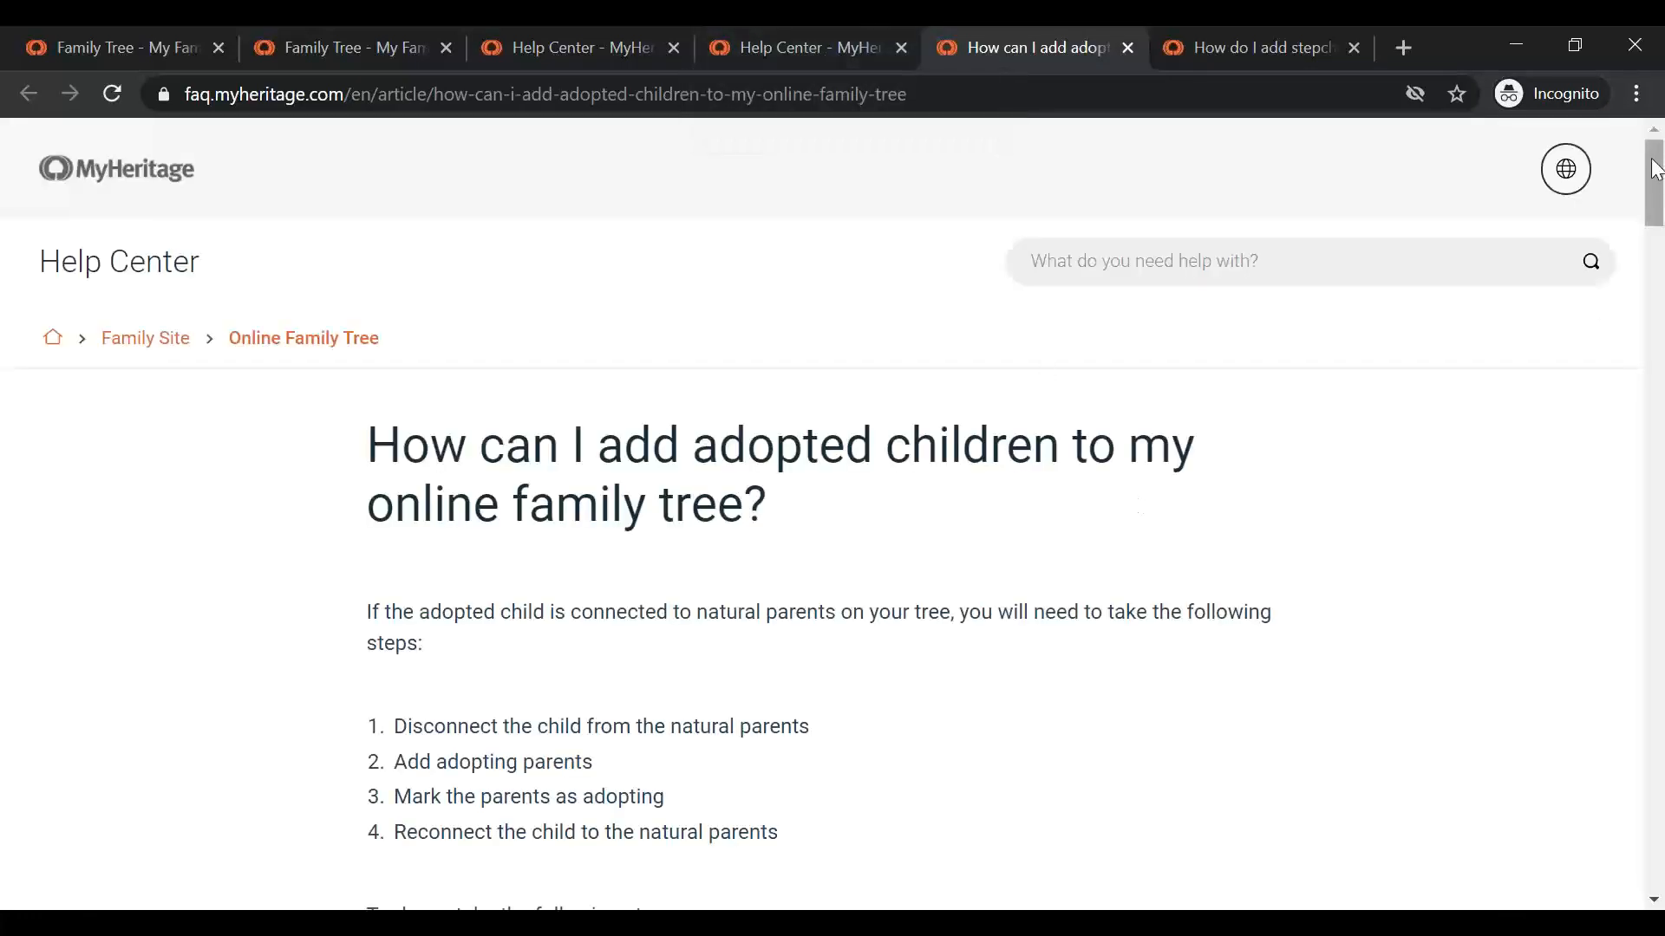
pyautogui.moveTo(1658, 167); pyautogui.dragTo(1658, 182)
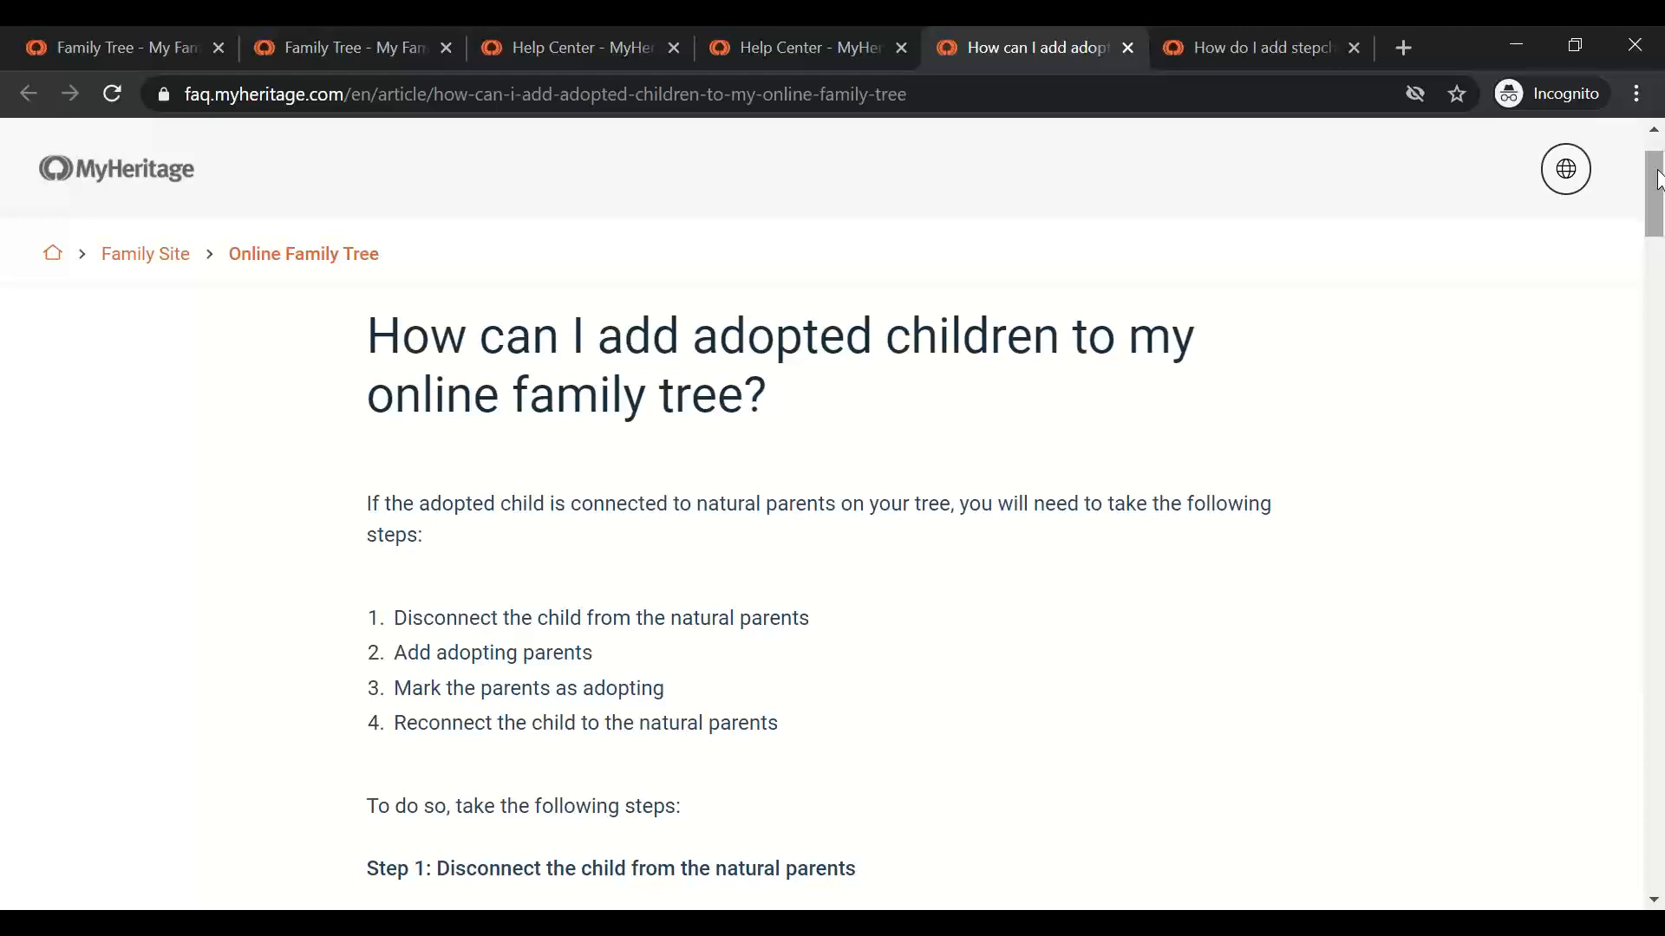
# In the adopted family's tree, remove the connection between the child and both adoptive parents.
pyautogui.click(309, 48)
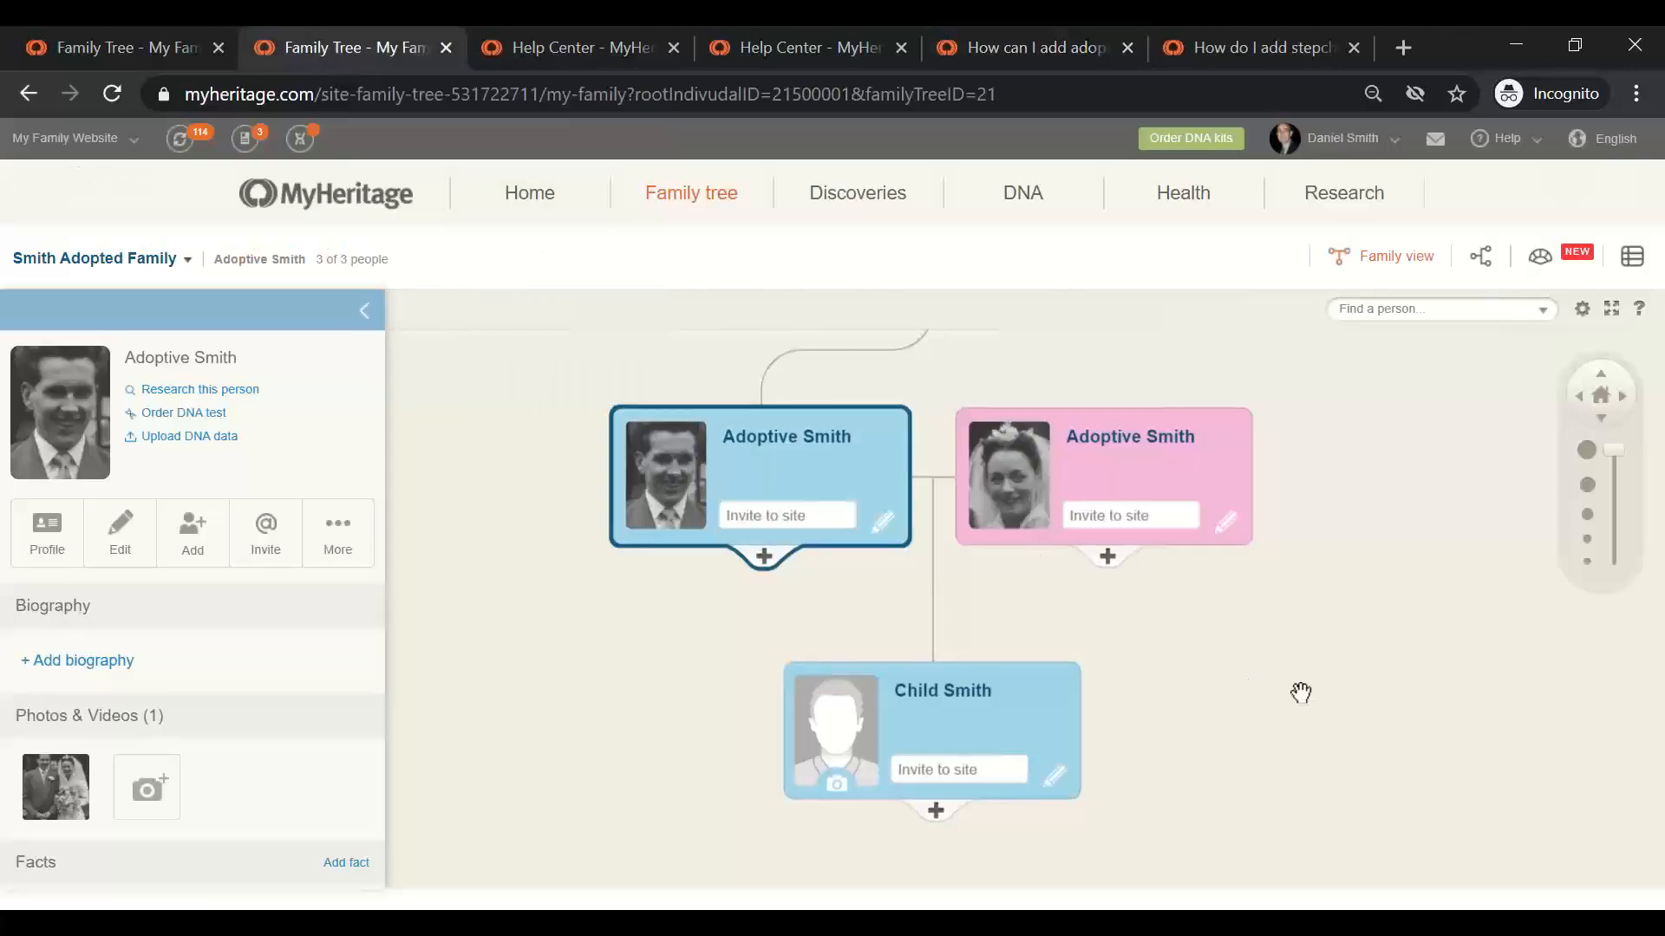
pyautogui.moveTo(1304, 609); pyautogui.dragTo(1288, 643)
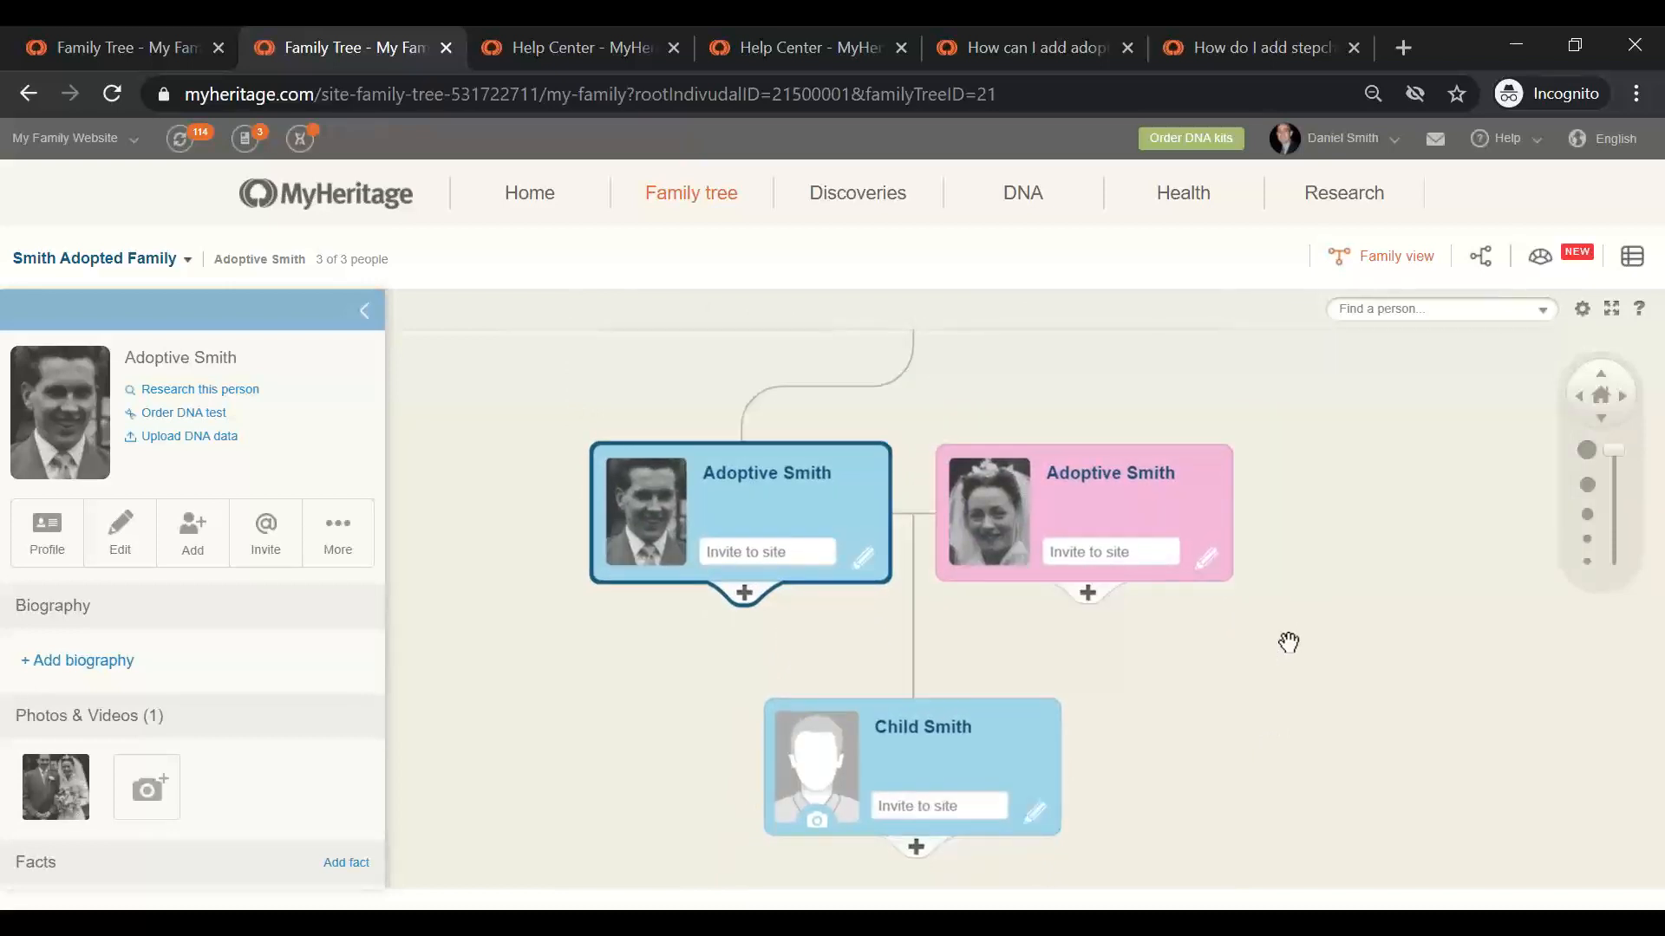
pyautogui.scroll(-3, 1289, 642)
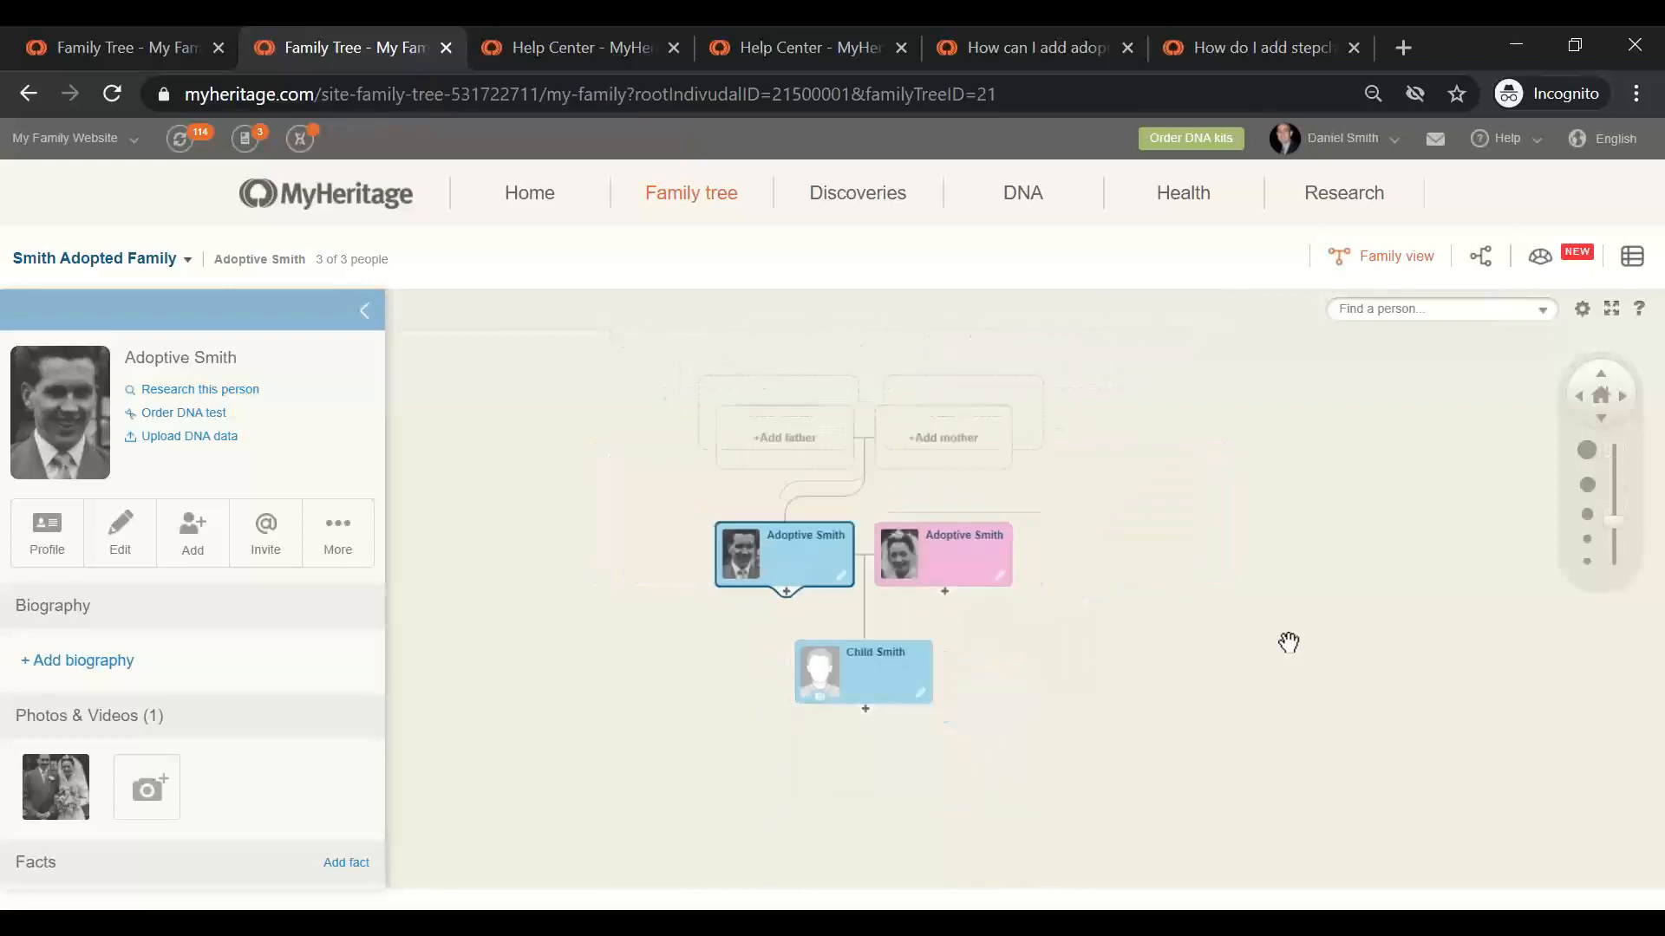
pyautogui.scroll(3, 1289, 643)
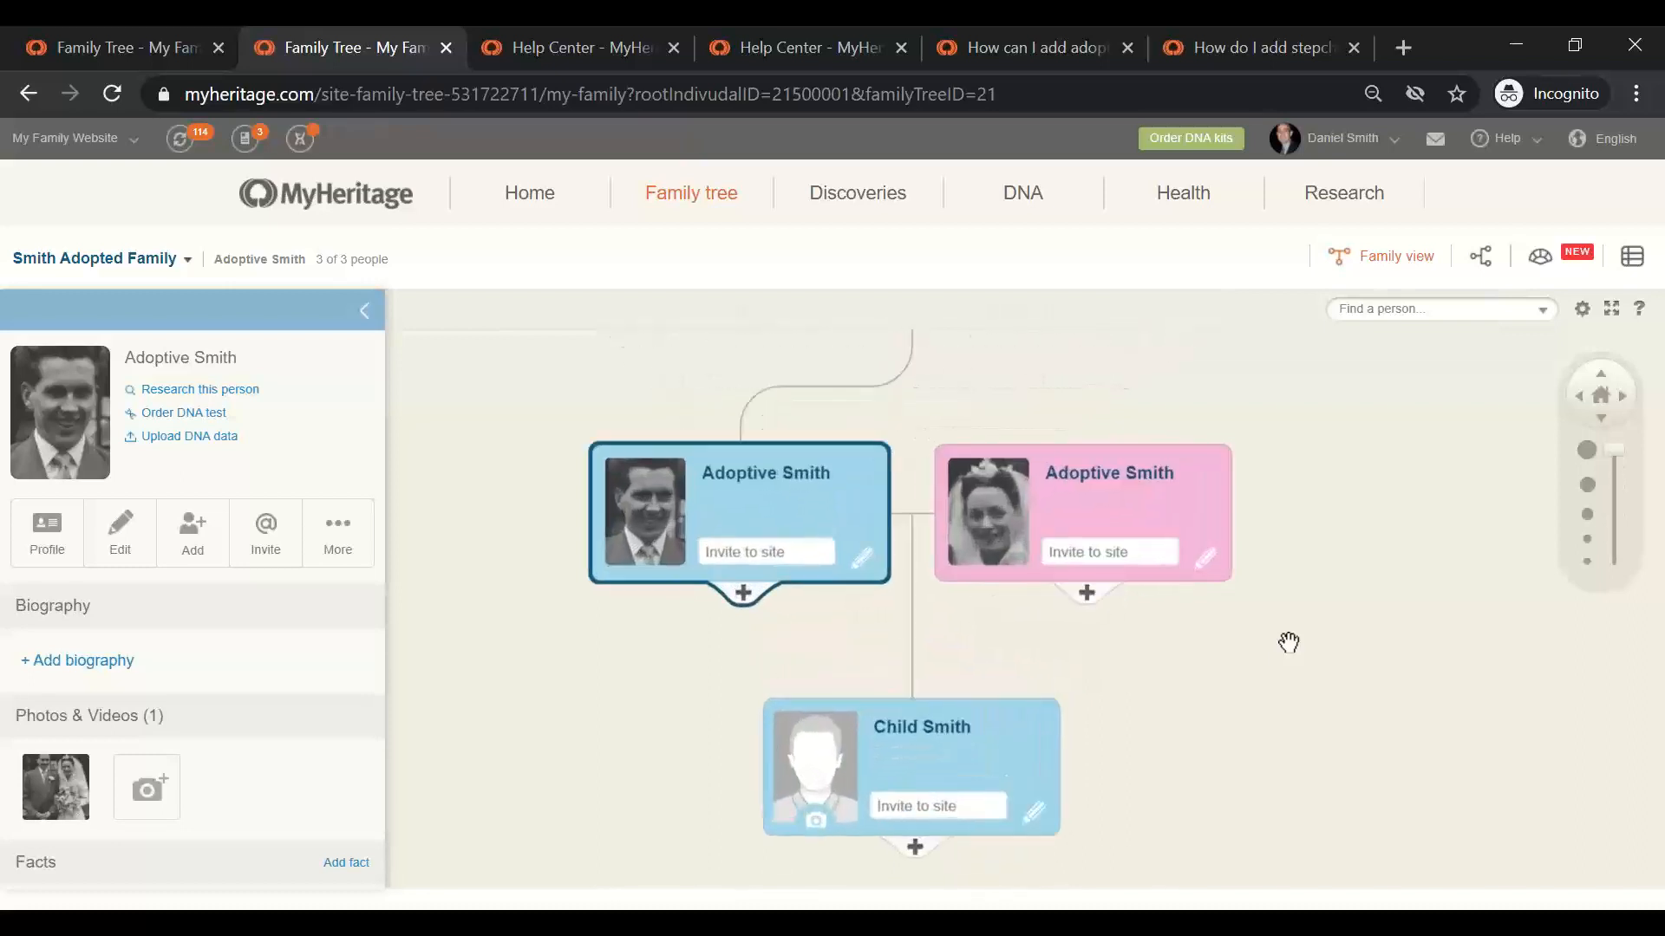
pyautogui.moveTo(1215, 657); pyautogui.dragTo(1220, 645)
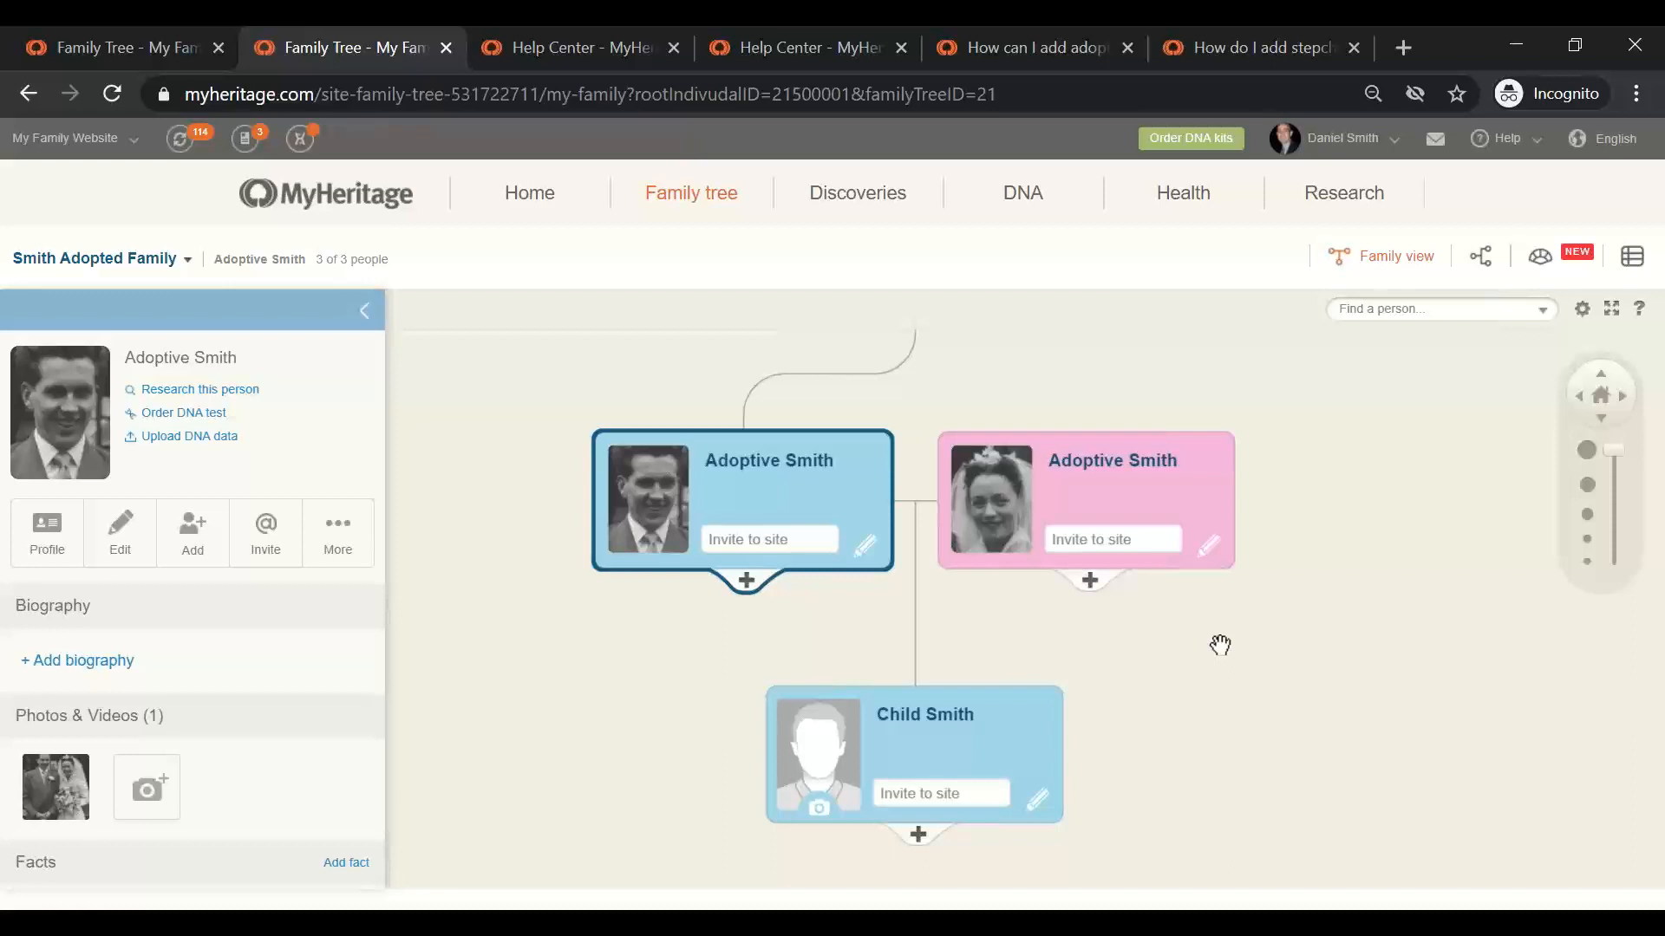
pyautogui.click(944, 743)
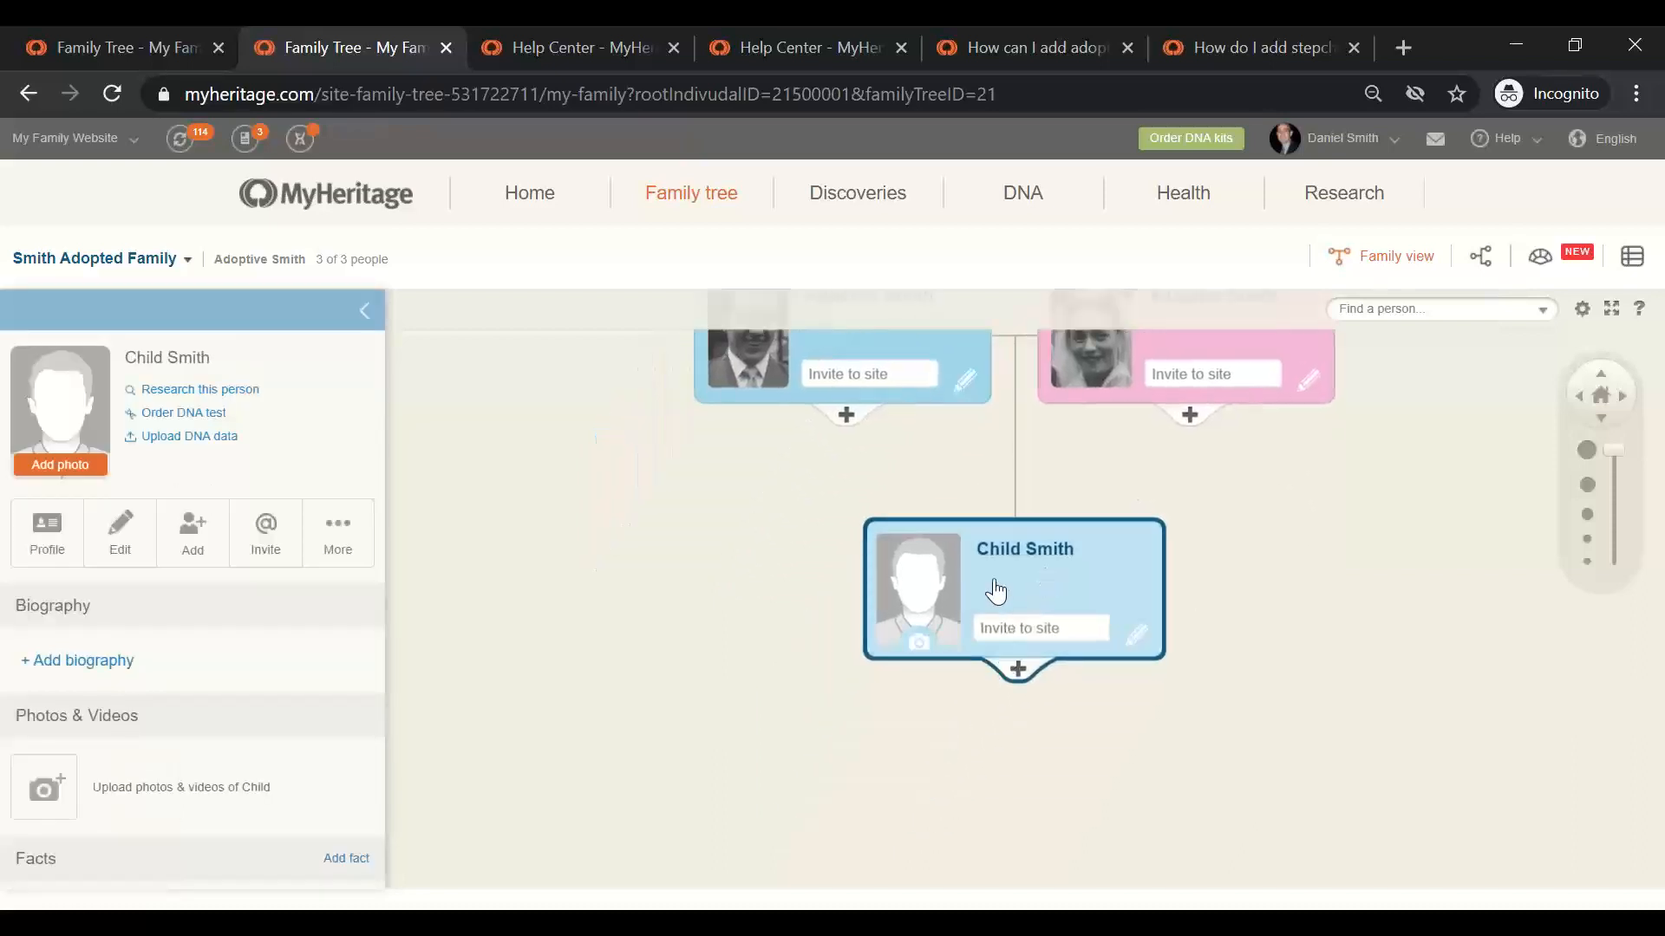
pyautogui.moveTo(1200, 549); pyautogui.dragTo(1159, 632)
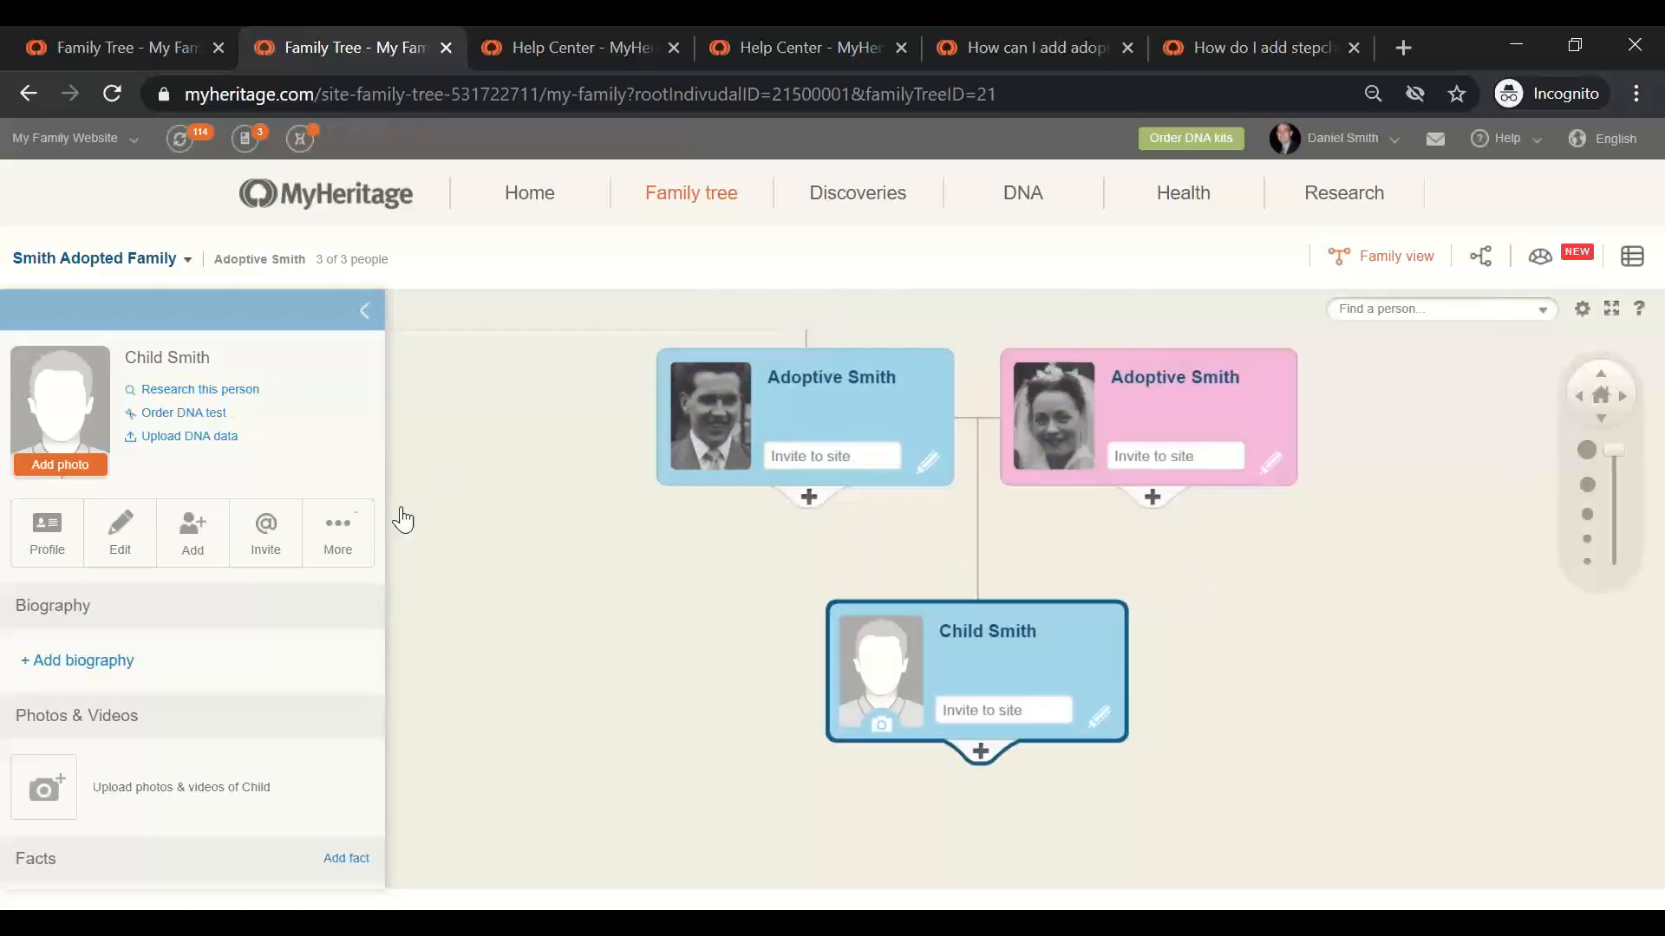
pyautogui.click(339, 535)
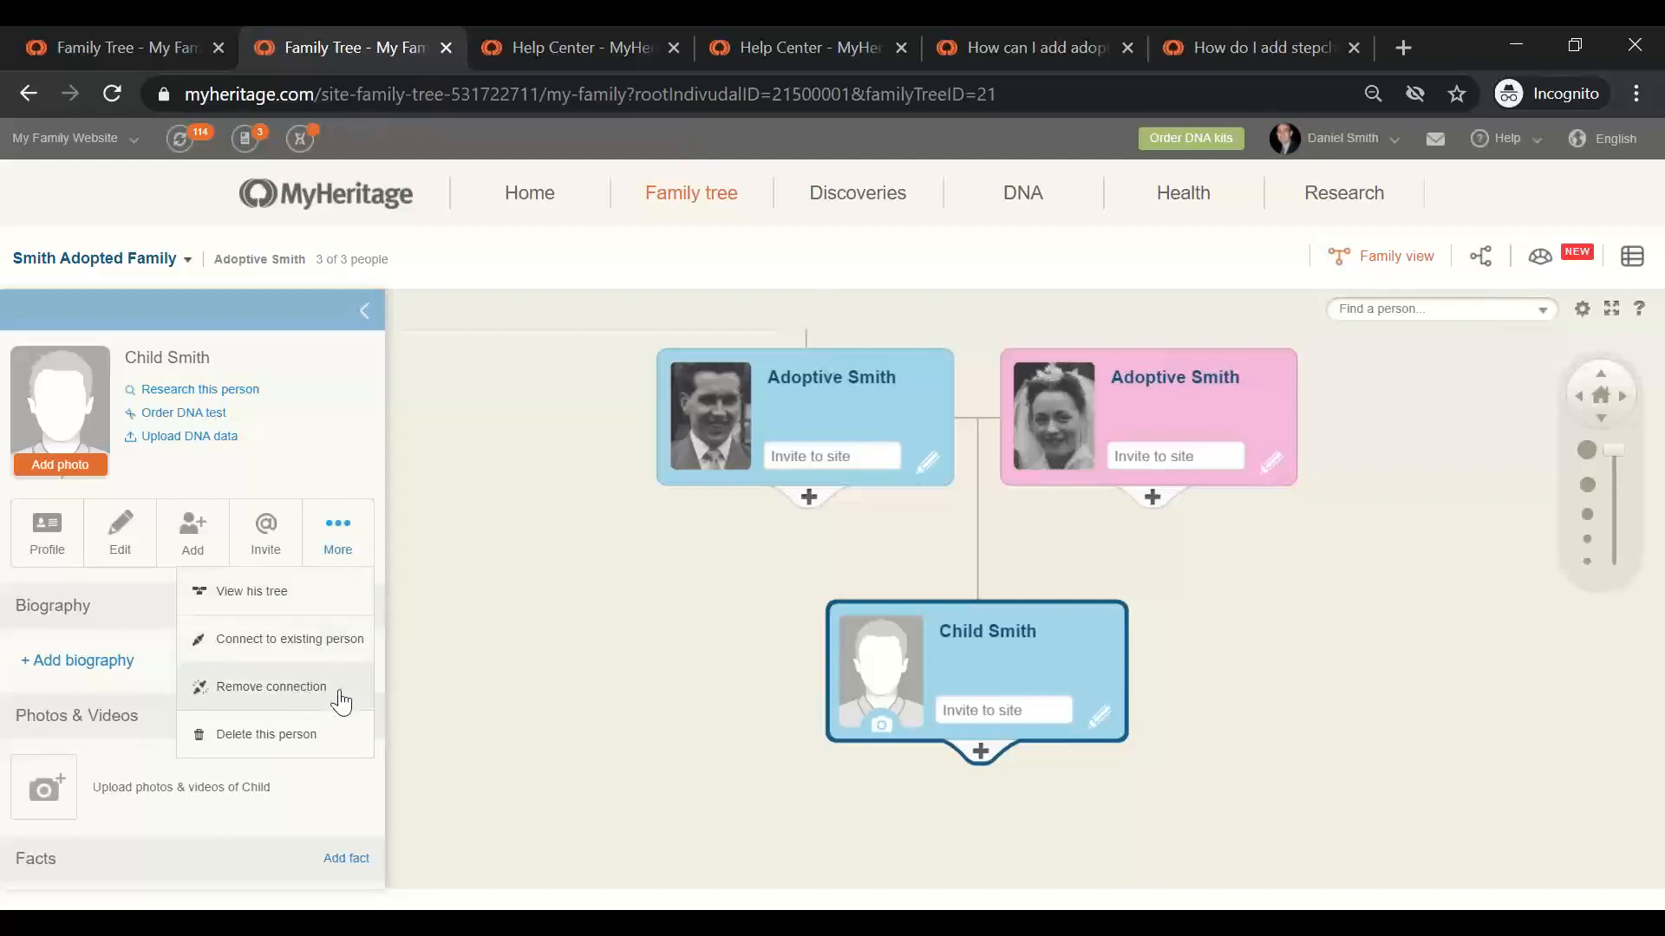
pyautogui.click(340, 691)
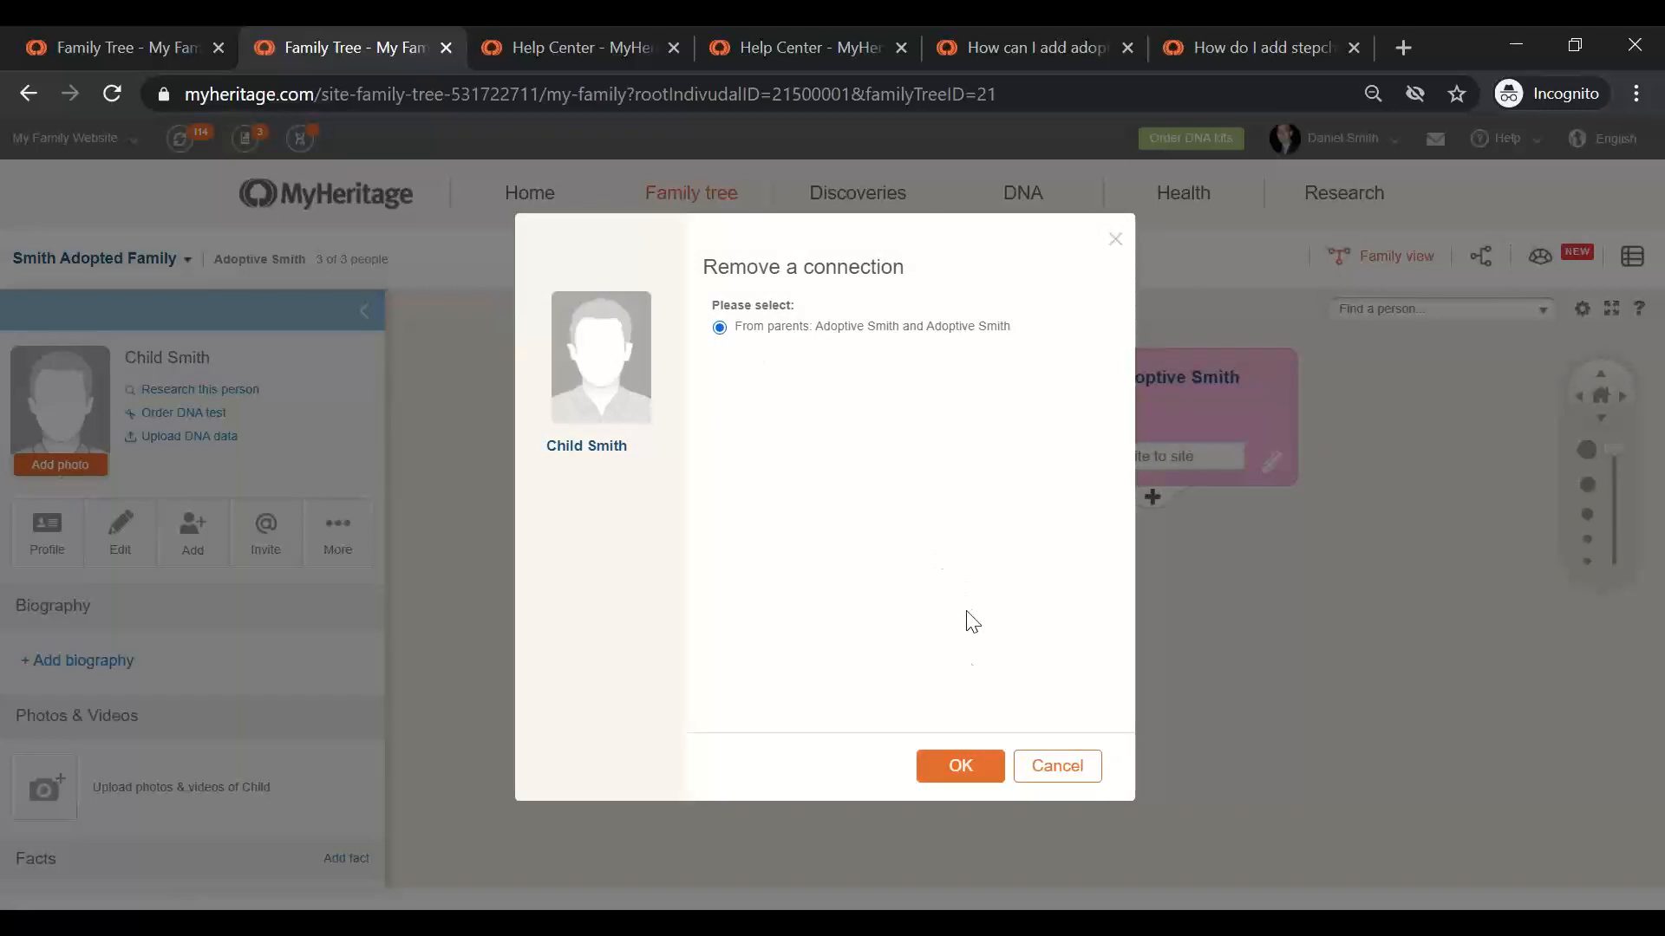
pyautogui.click(959, 768)
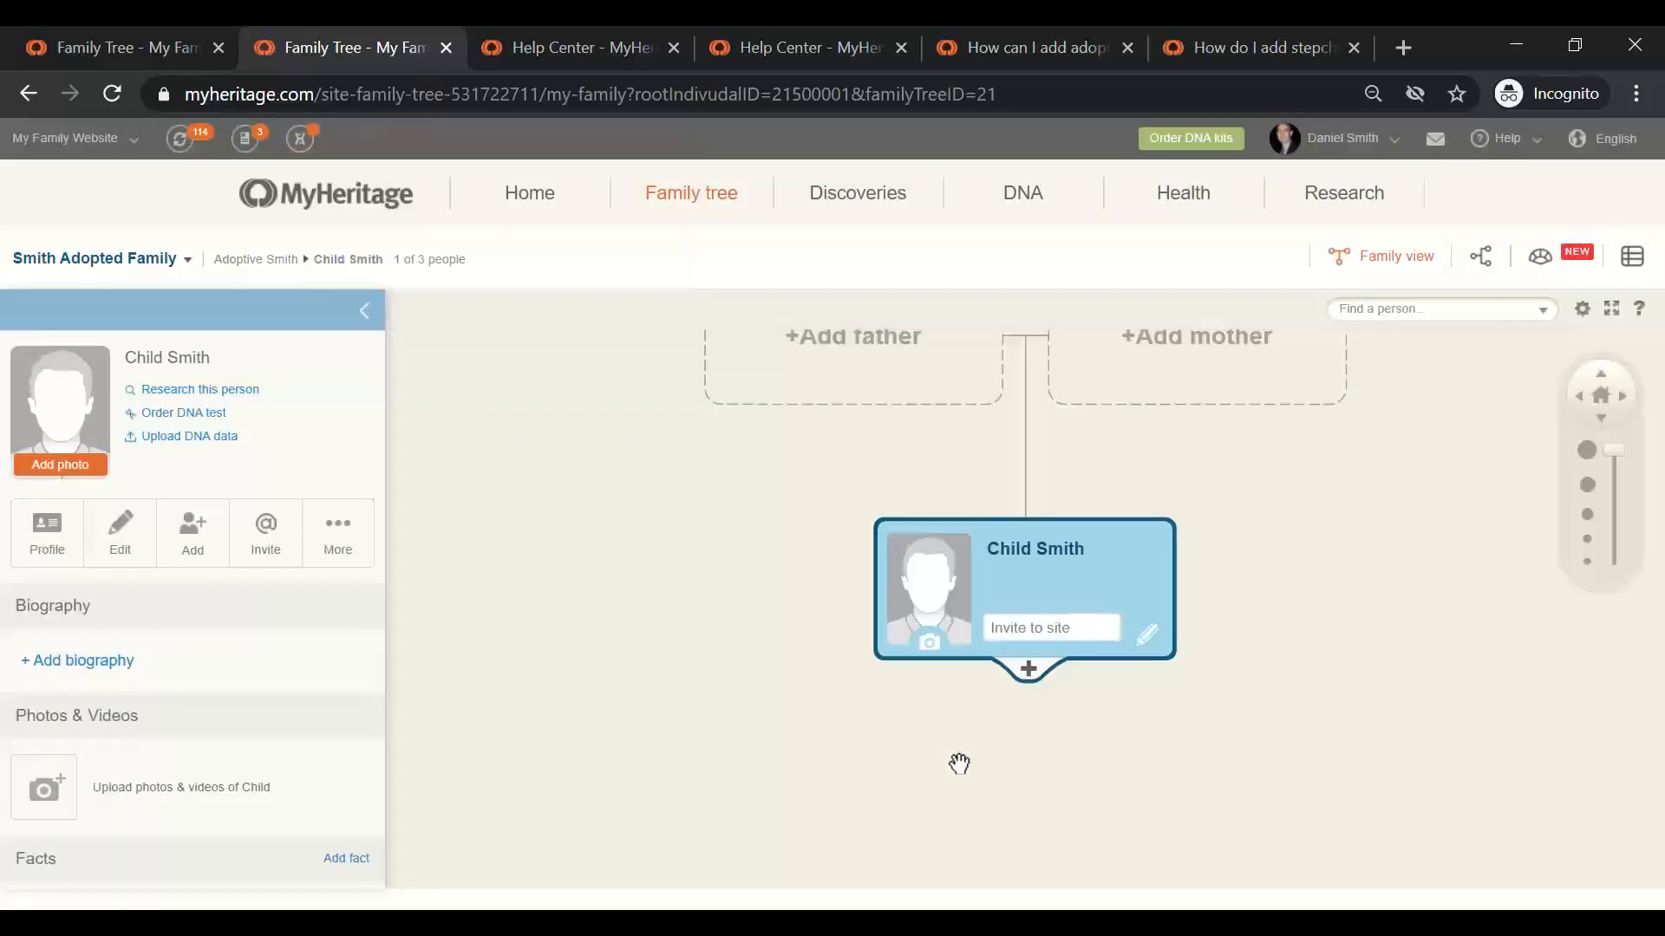
# Add a father to the disconnected child with the first name "Bio father".
pyautogui.moveTo(1125, 450); pyautogui.dragTo(1043, 551)
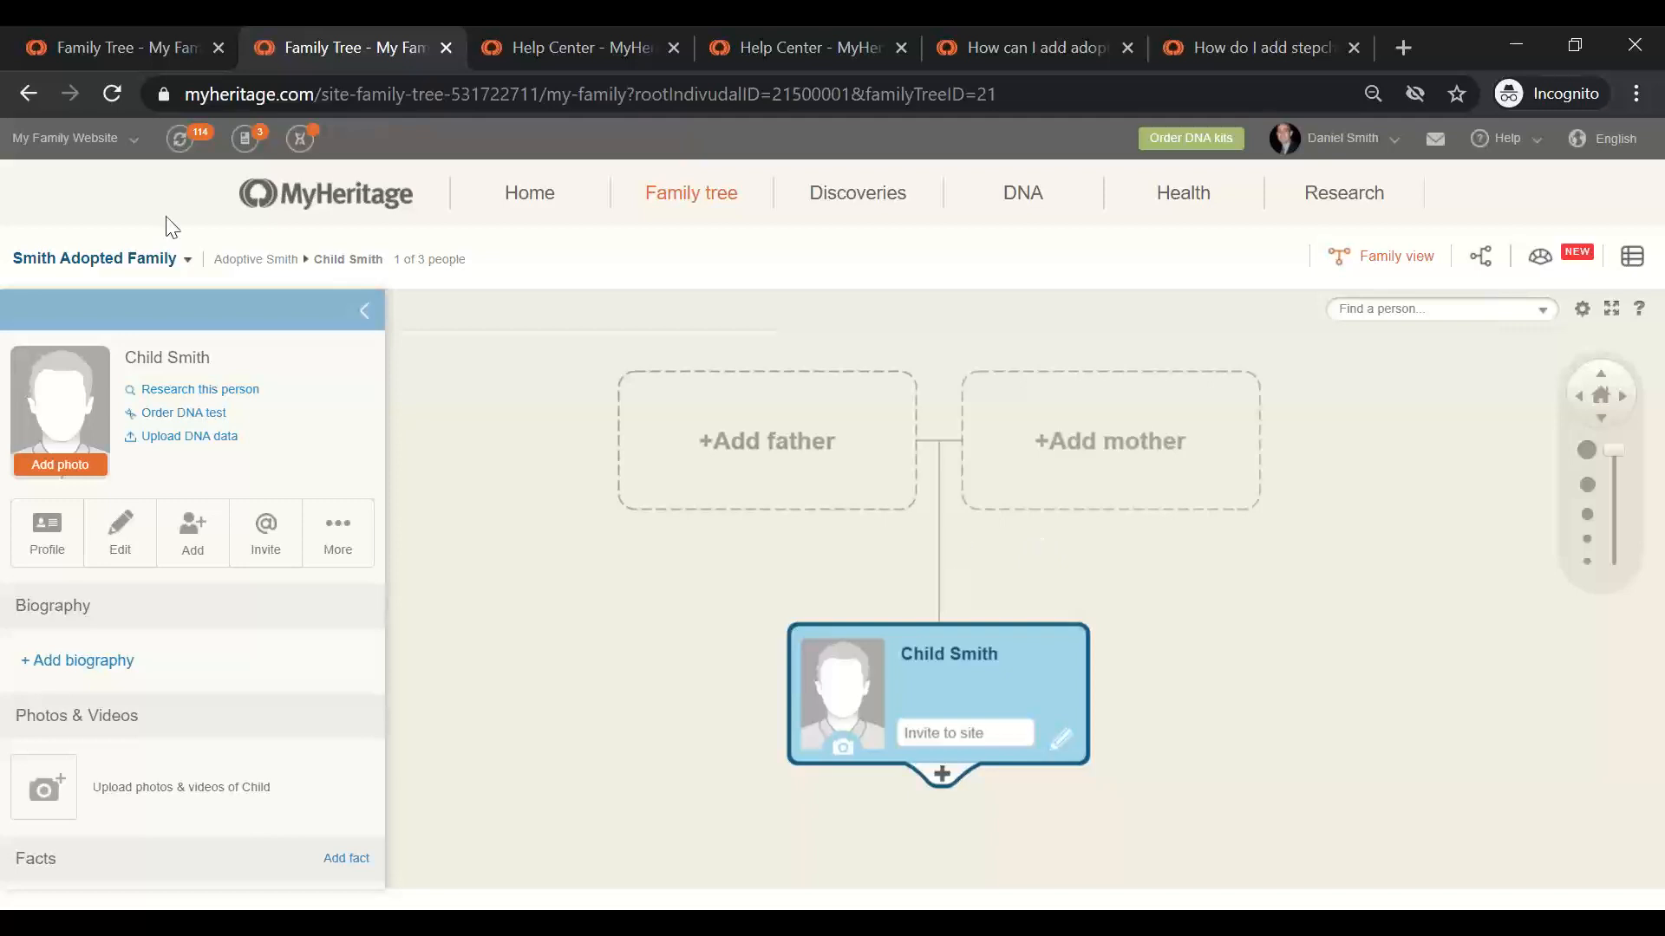
pyautogui.moveTo(471, 258)
pyautogui.mouseDown()
pyautogui.moveTo(439, 257)
pyautogui.moveTo(468, 259)
pyautogui.mouseUp()
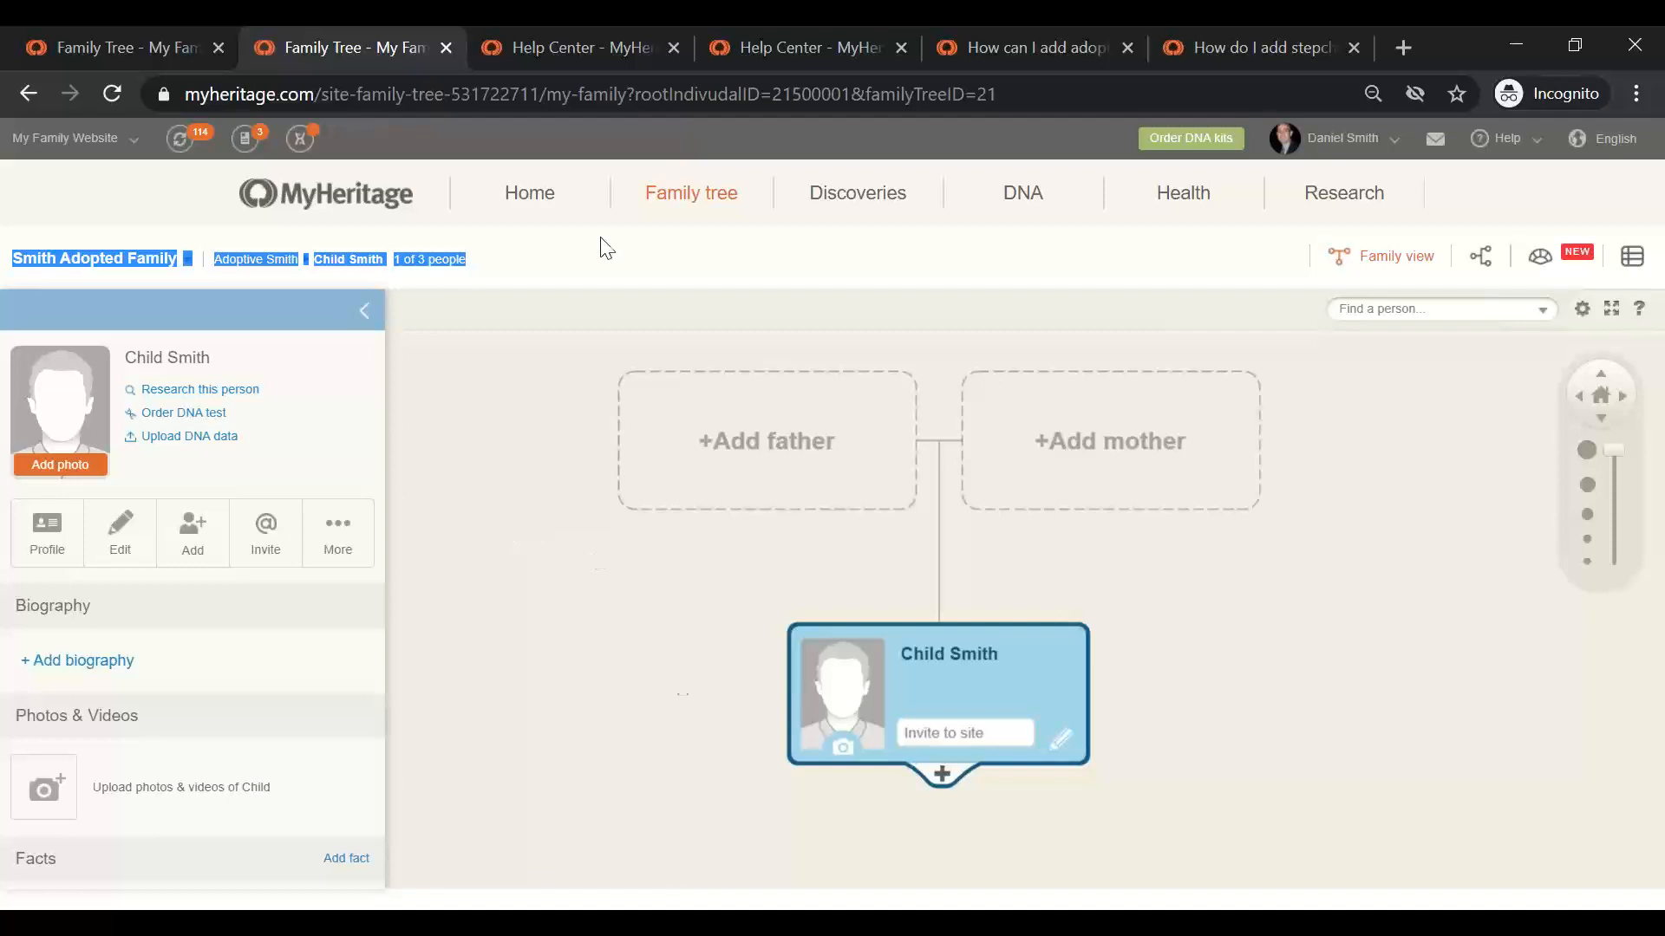
pyautogui.click(686, 279)
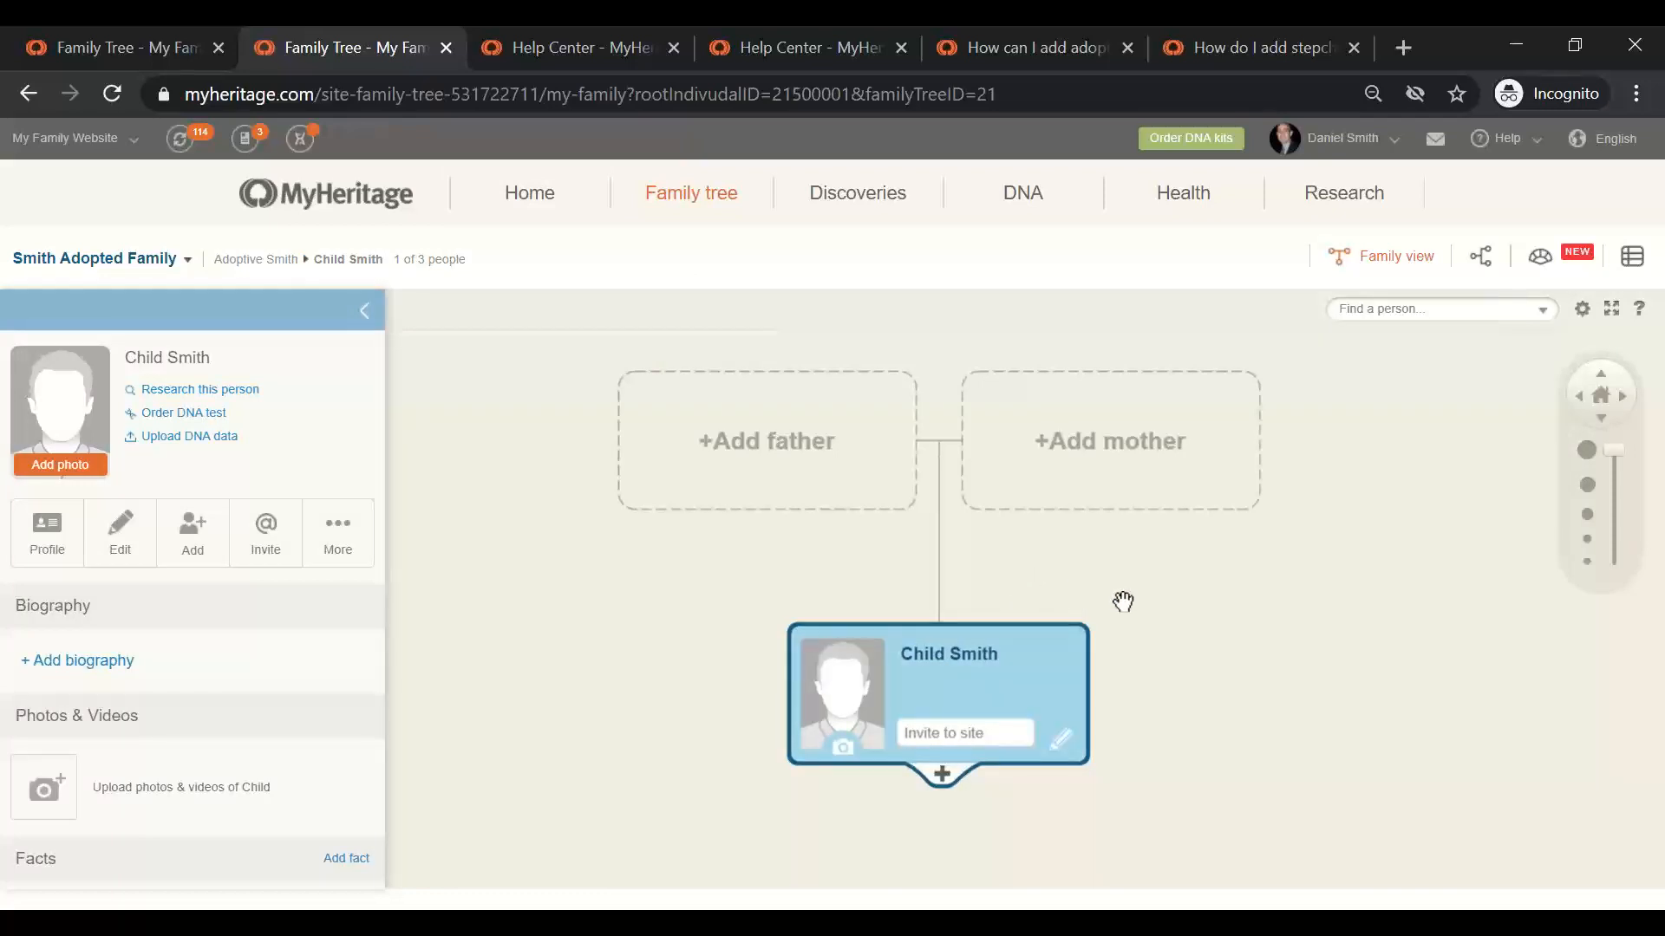
pyautogui.click(793, 444)
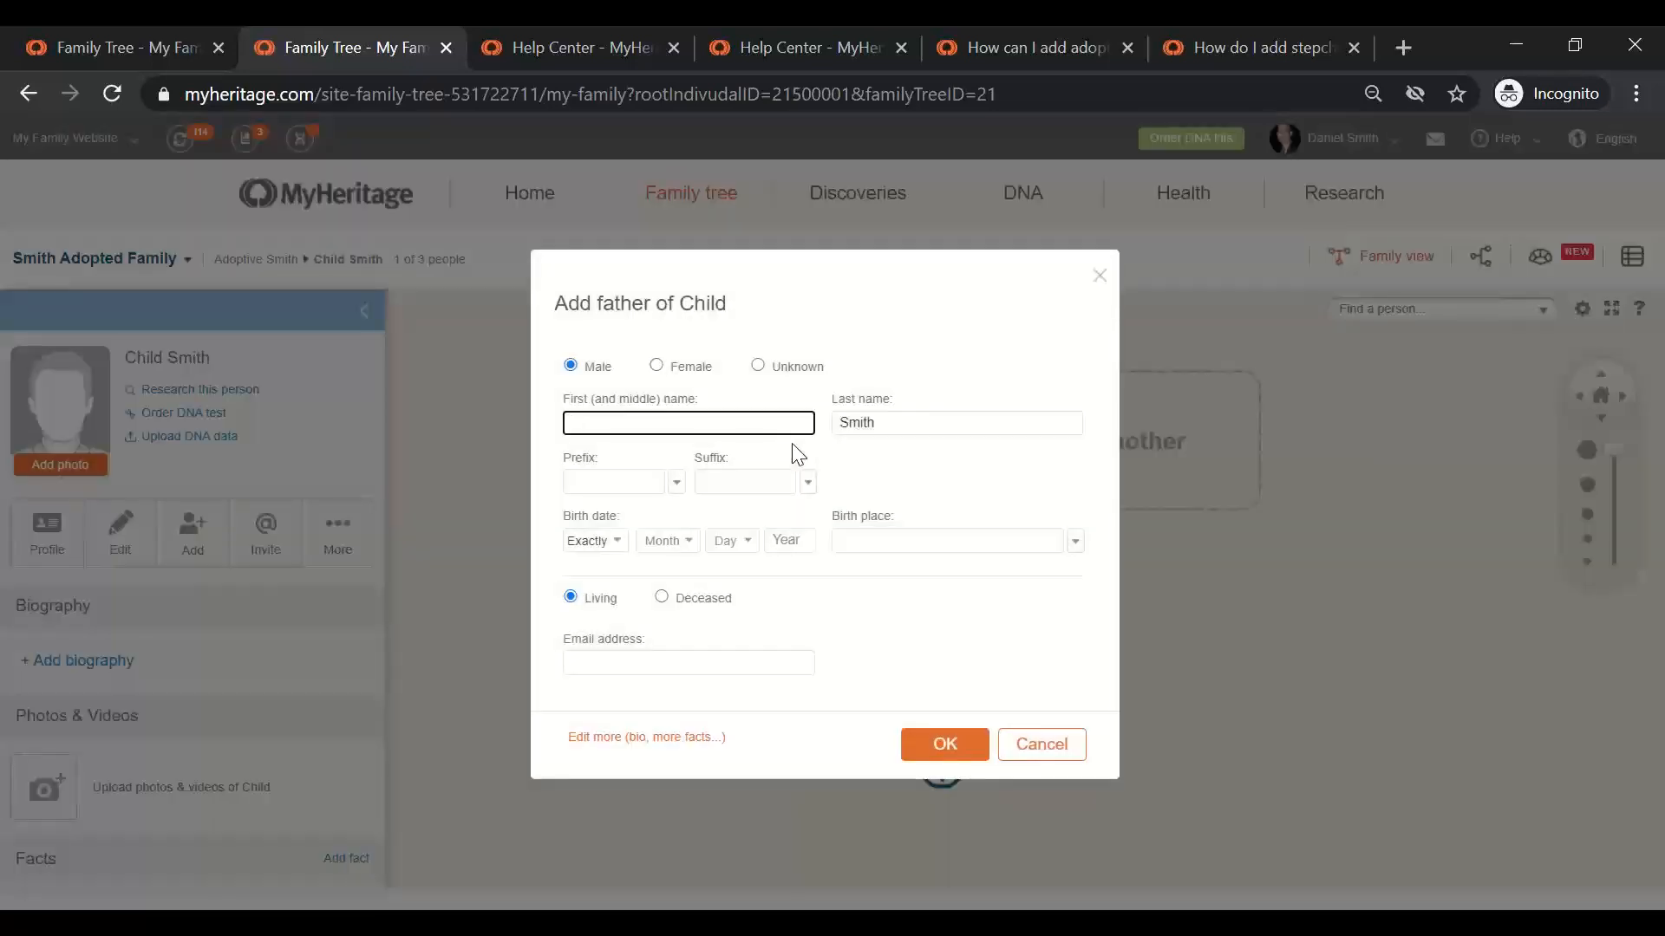
pyautogui.write('Biofather')
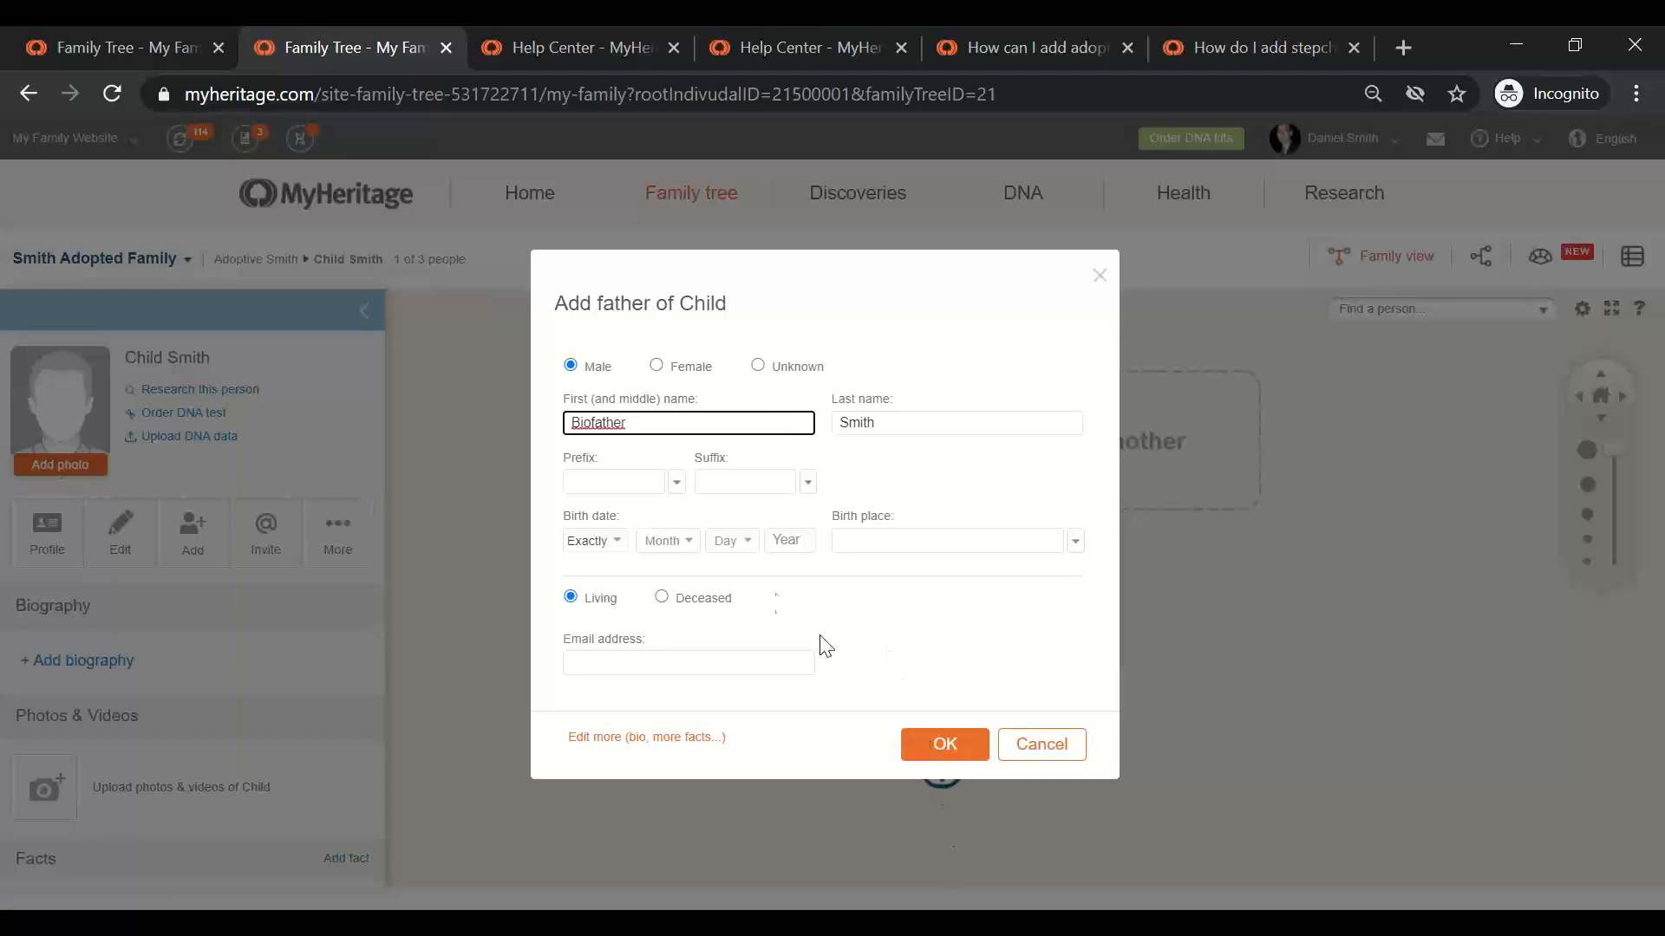
pyautogui.rightClick(601, 427)
pyautogui.click(685, 444)
pyautogui.click(949, 744)
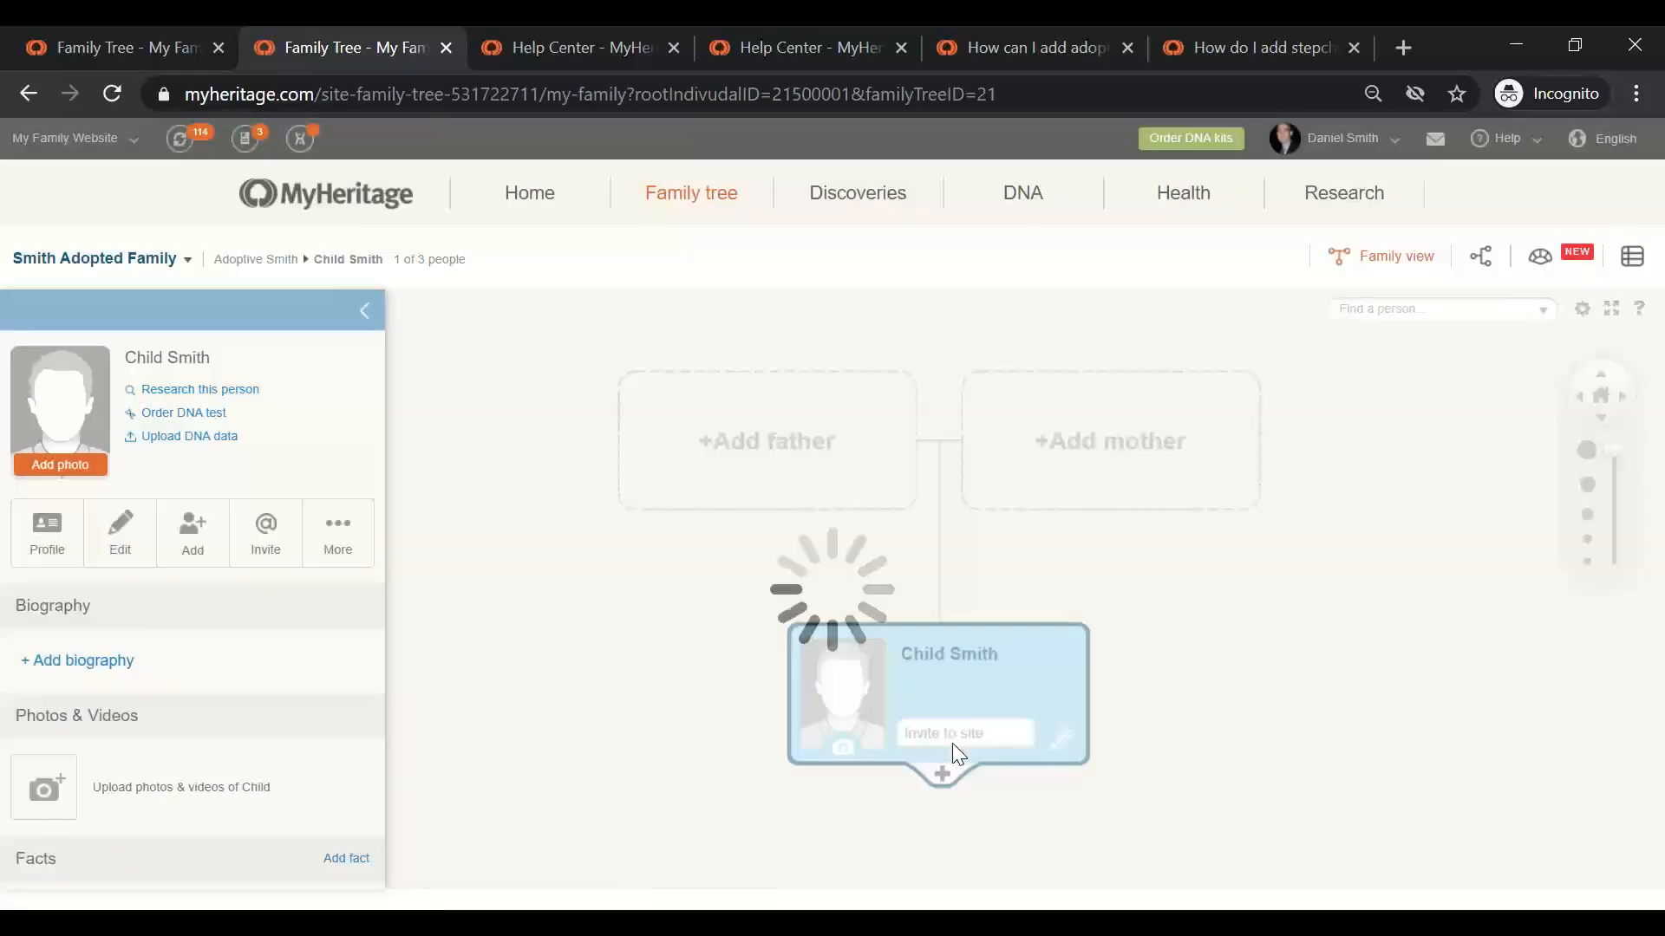
# Add a mother to the child with the first name "Bio Mother".
pyautogui.moveTo(1172, 719); pyautogui.dragTo(922, 650)
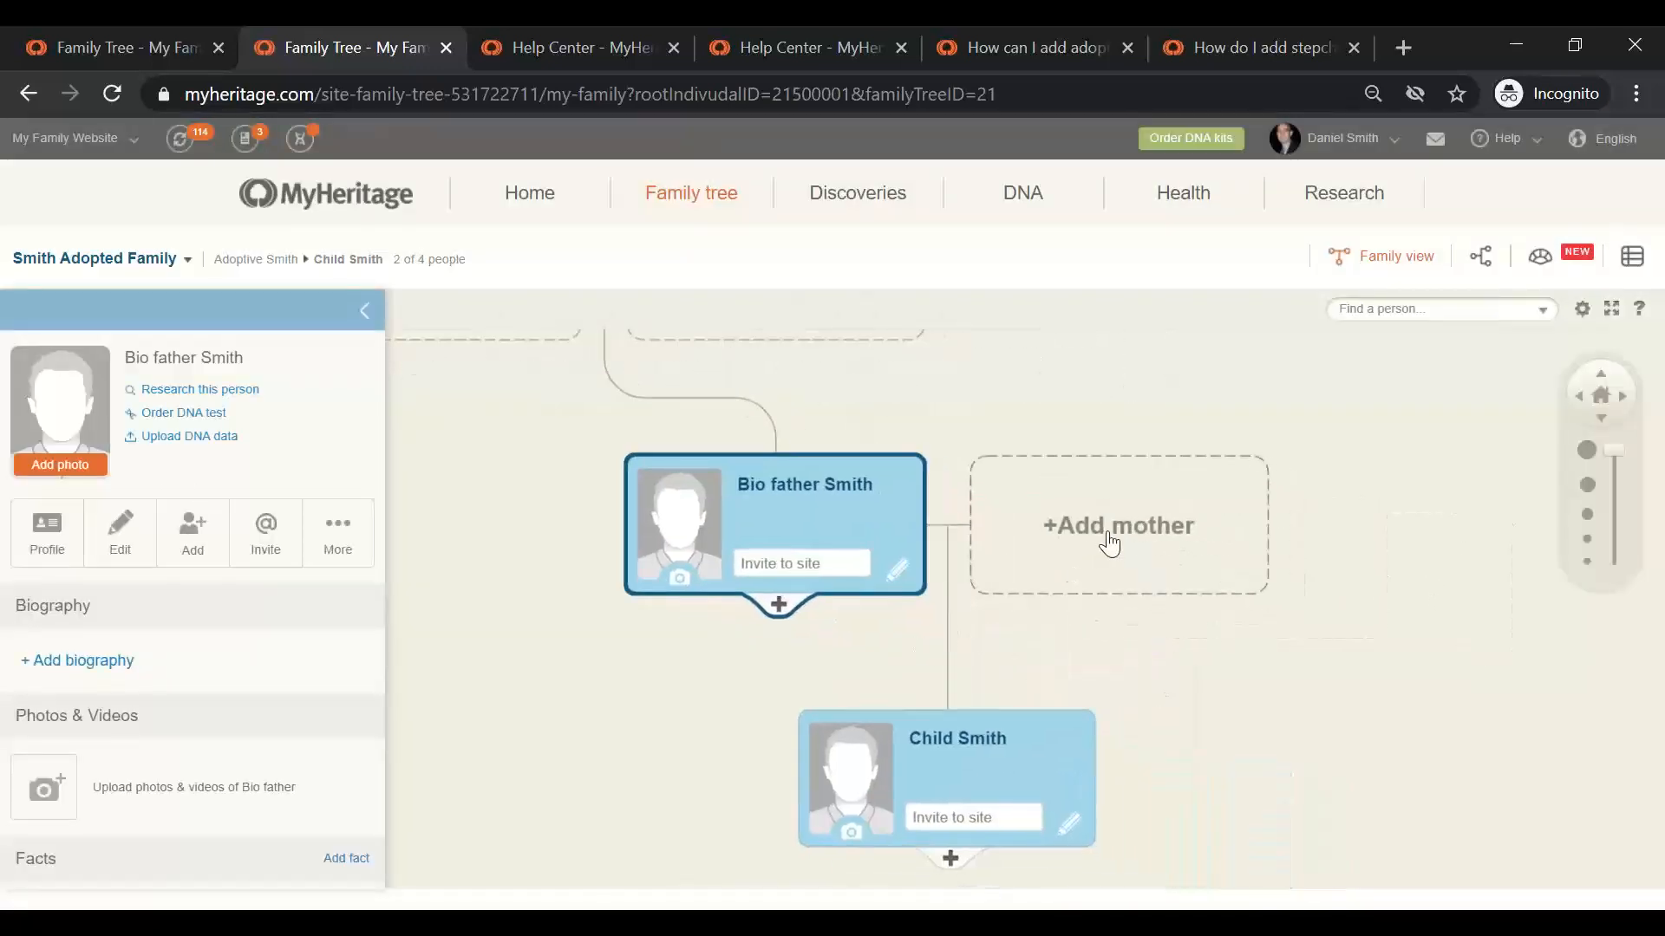
pyautogui.click(1107, 533)
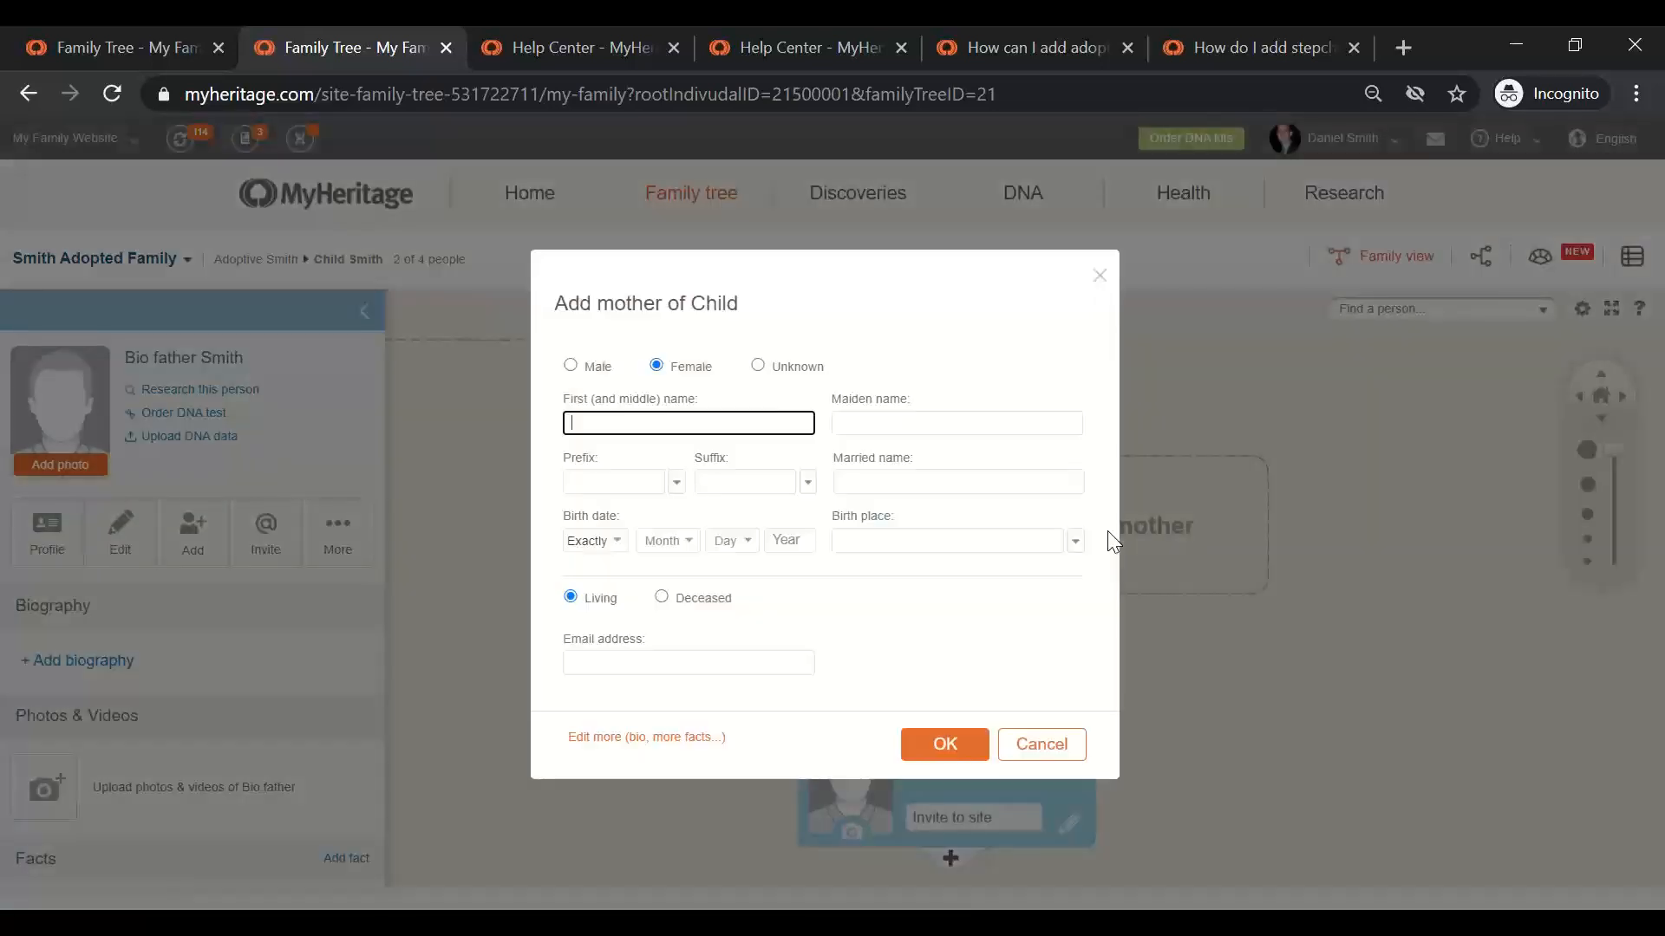
pyautogui.write('Bio Mother')
pyautogui.click(926, 749)
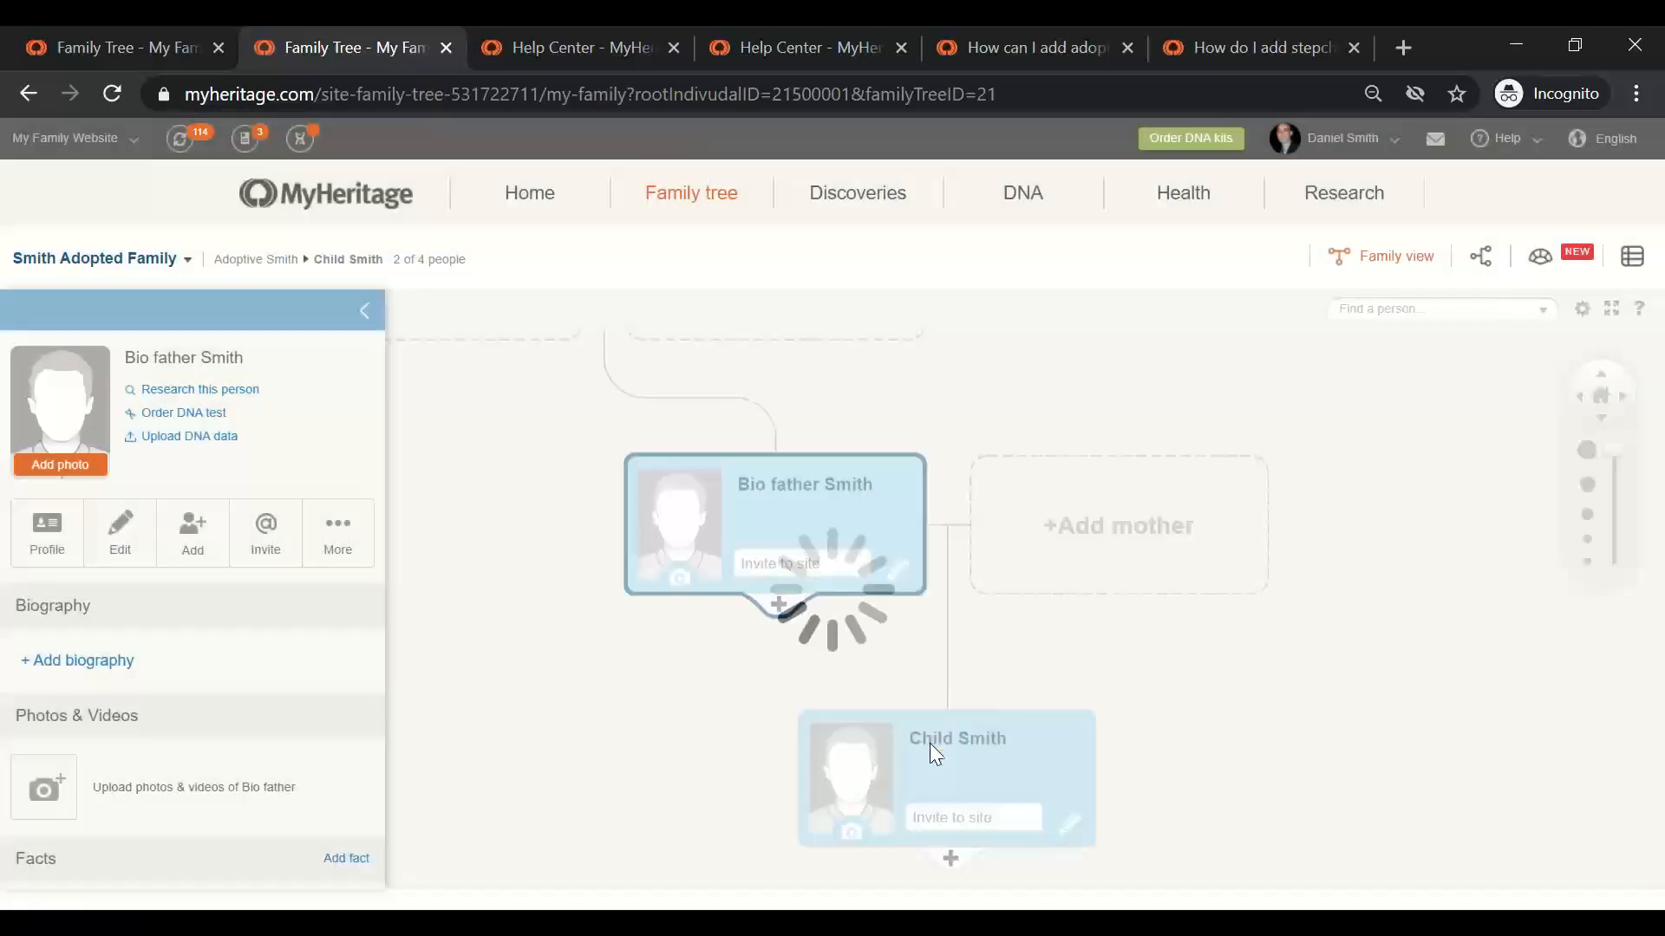
pyautogui.moveTo(938, 742); pyautogui.dragTo(1041, 642)
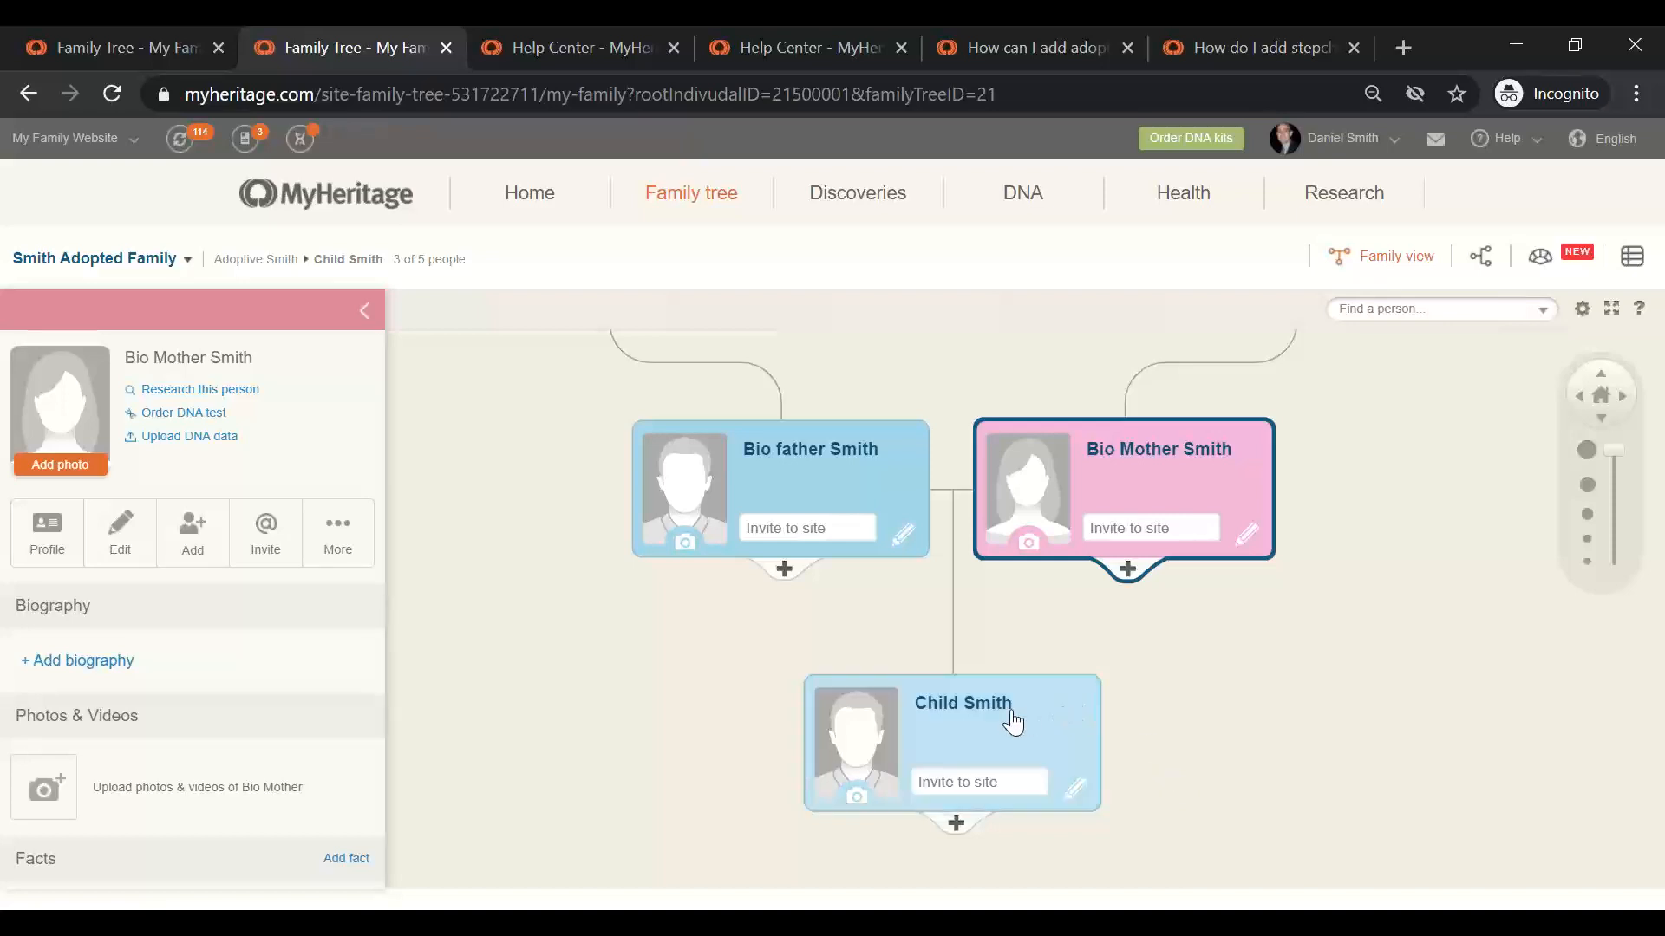
# Check the relationship-to-parents options in the family section of the child's full profile, and return to the tree without saving.
pyautogui.click(1075, 787)
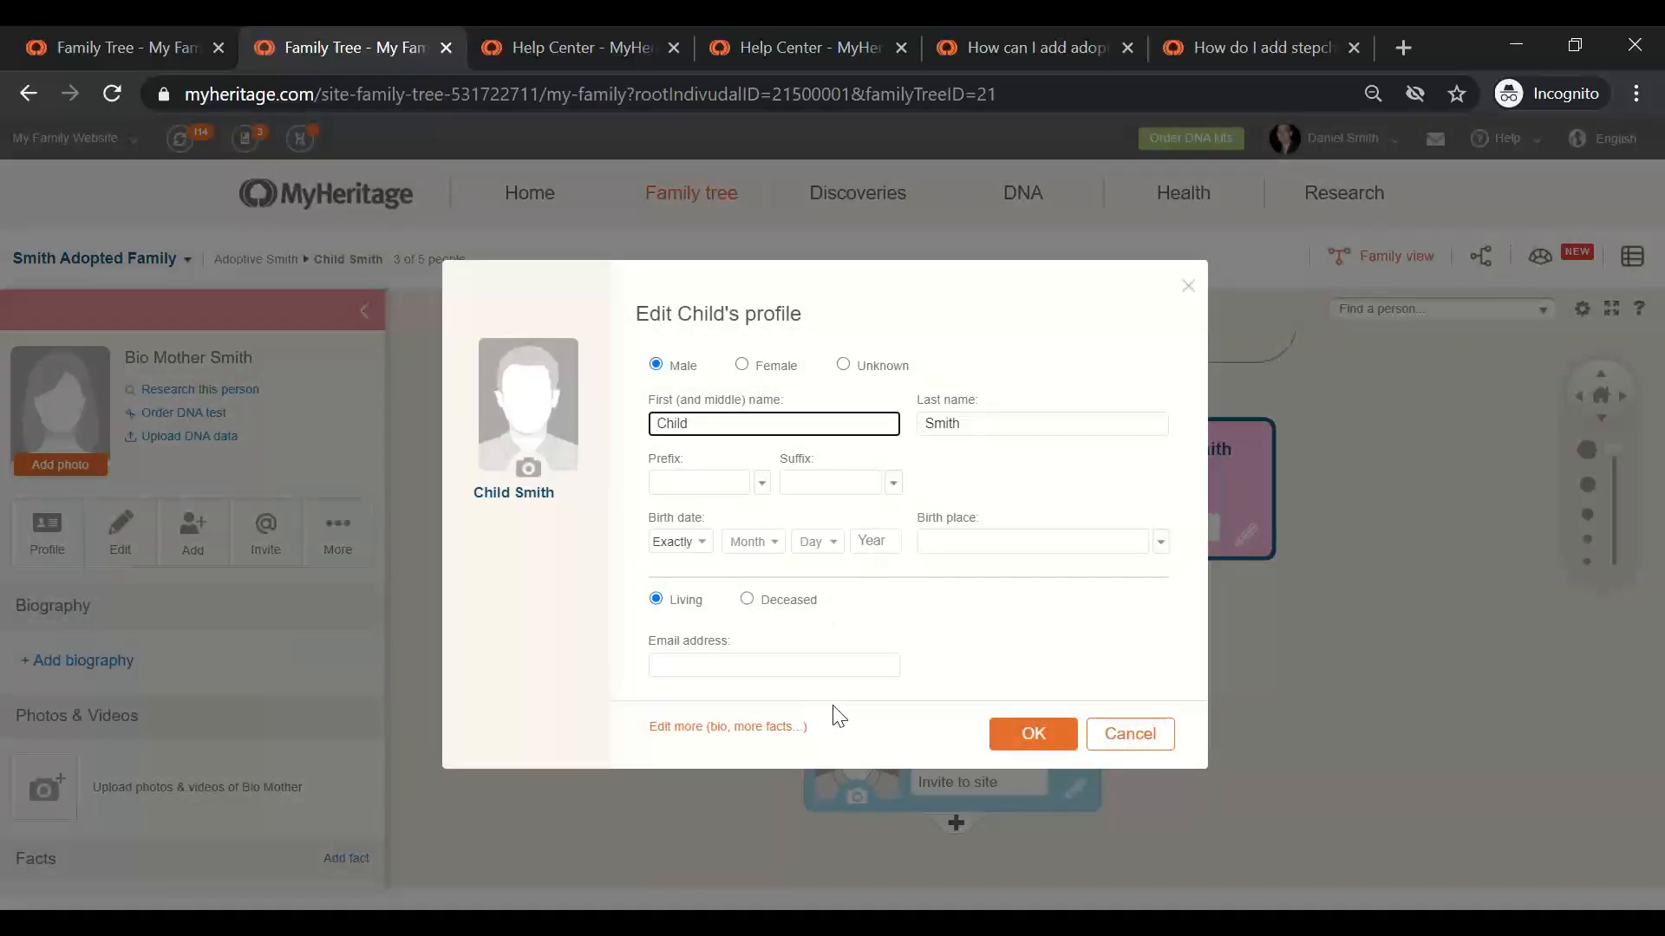
pyautogui.click(726, 736)
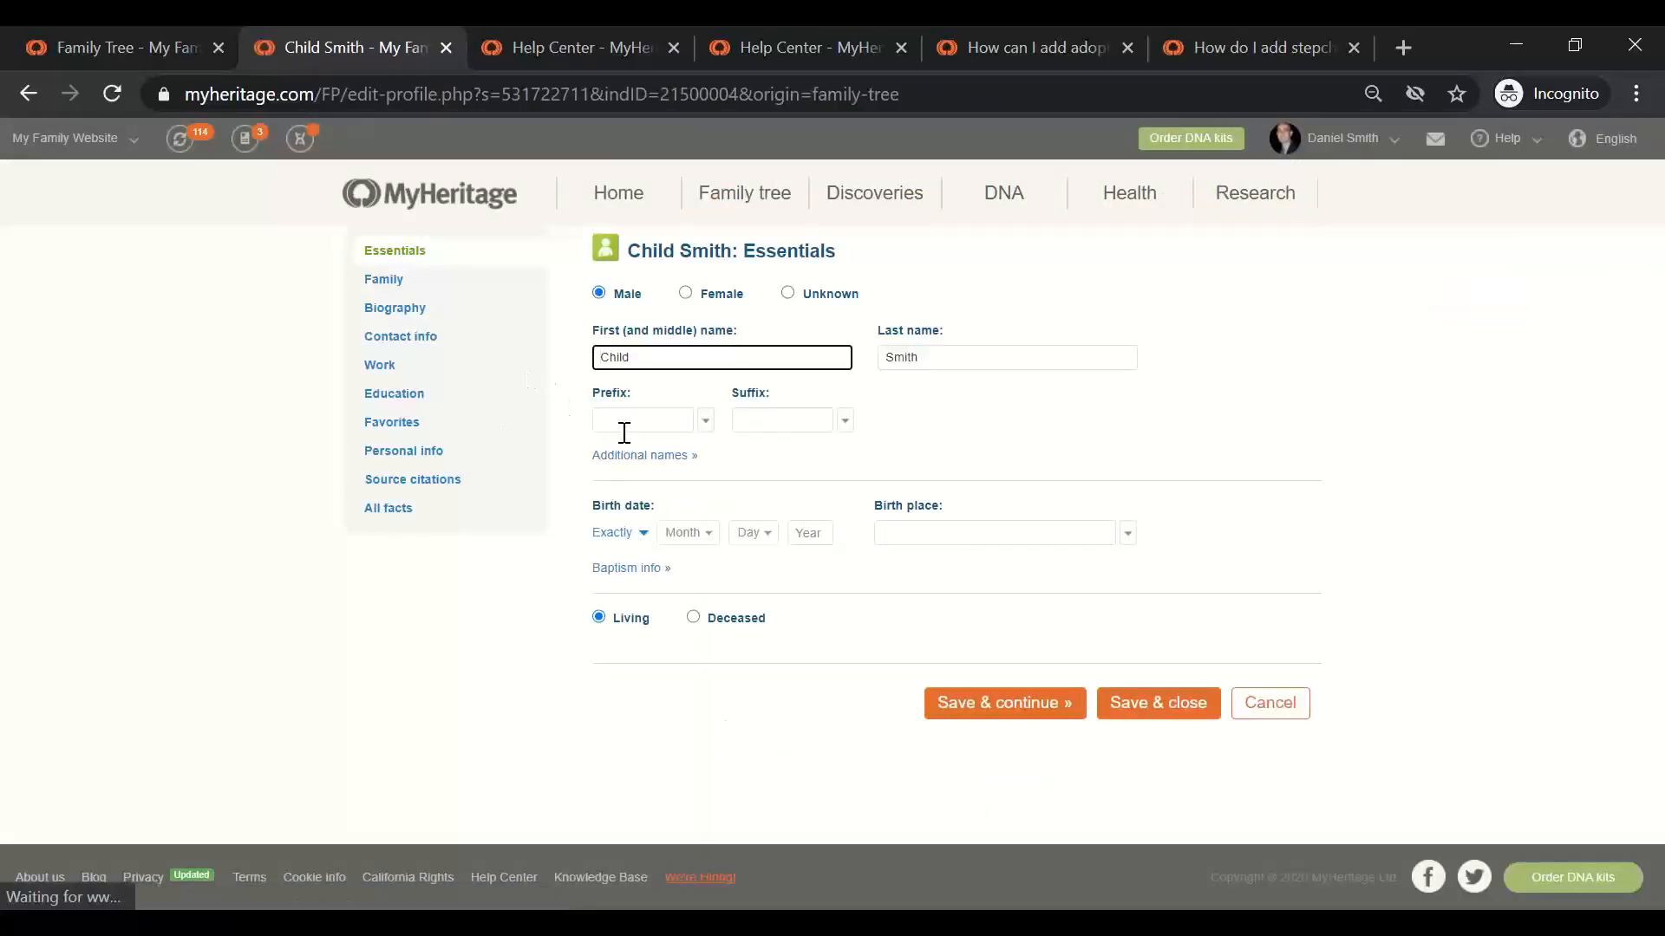
pyautogui.click(397, 289)
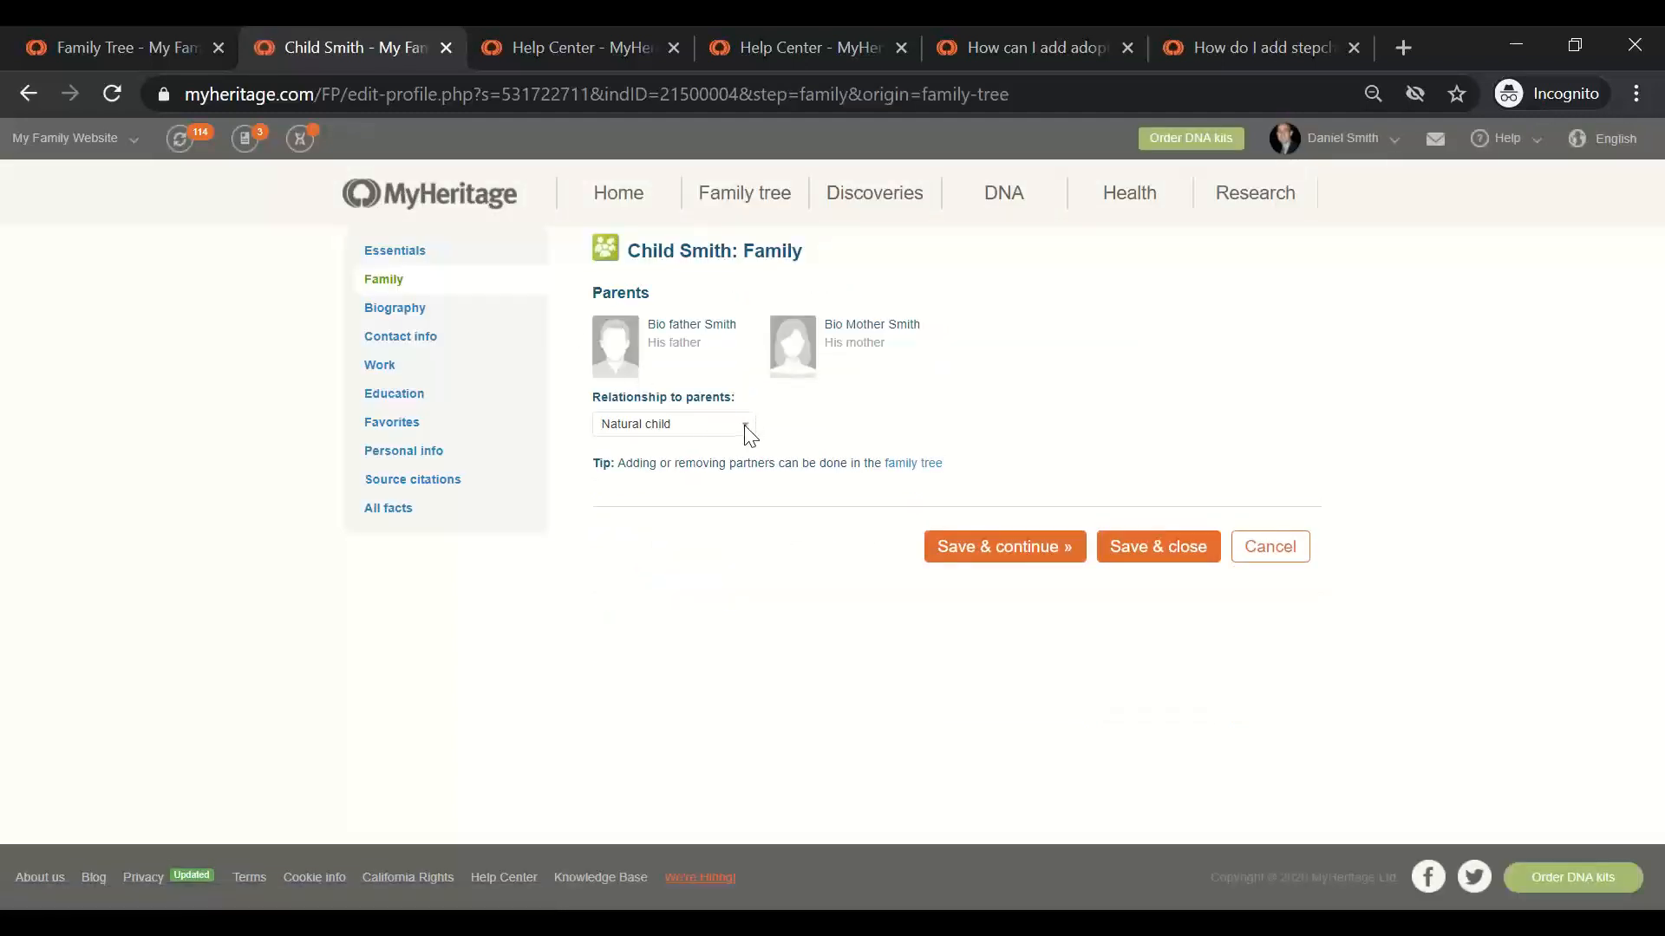
pyautogui.click(746, 427)
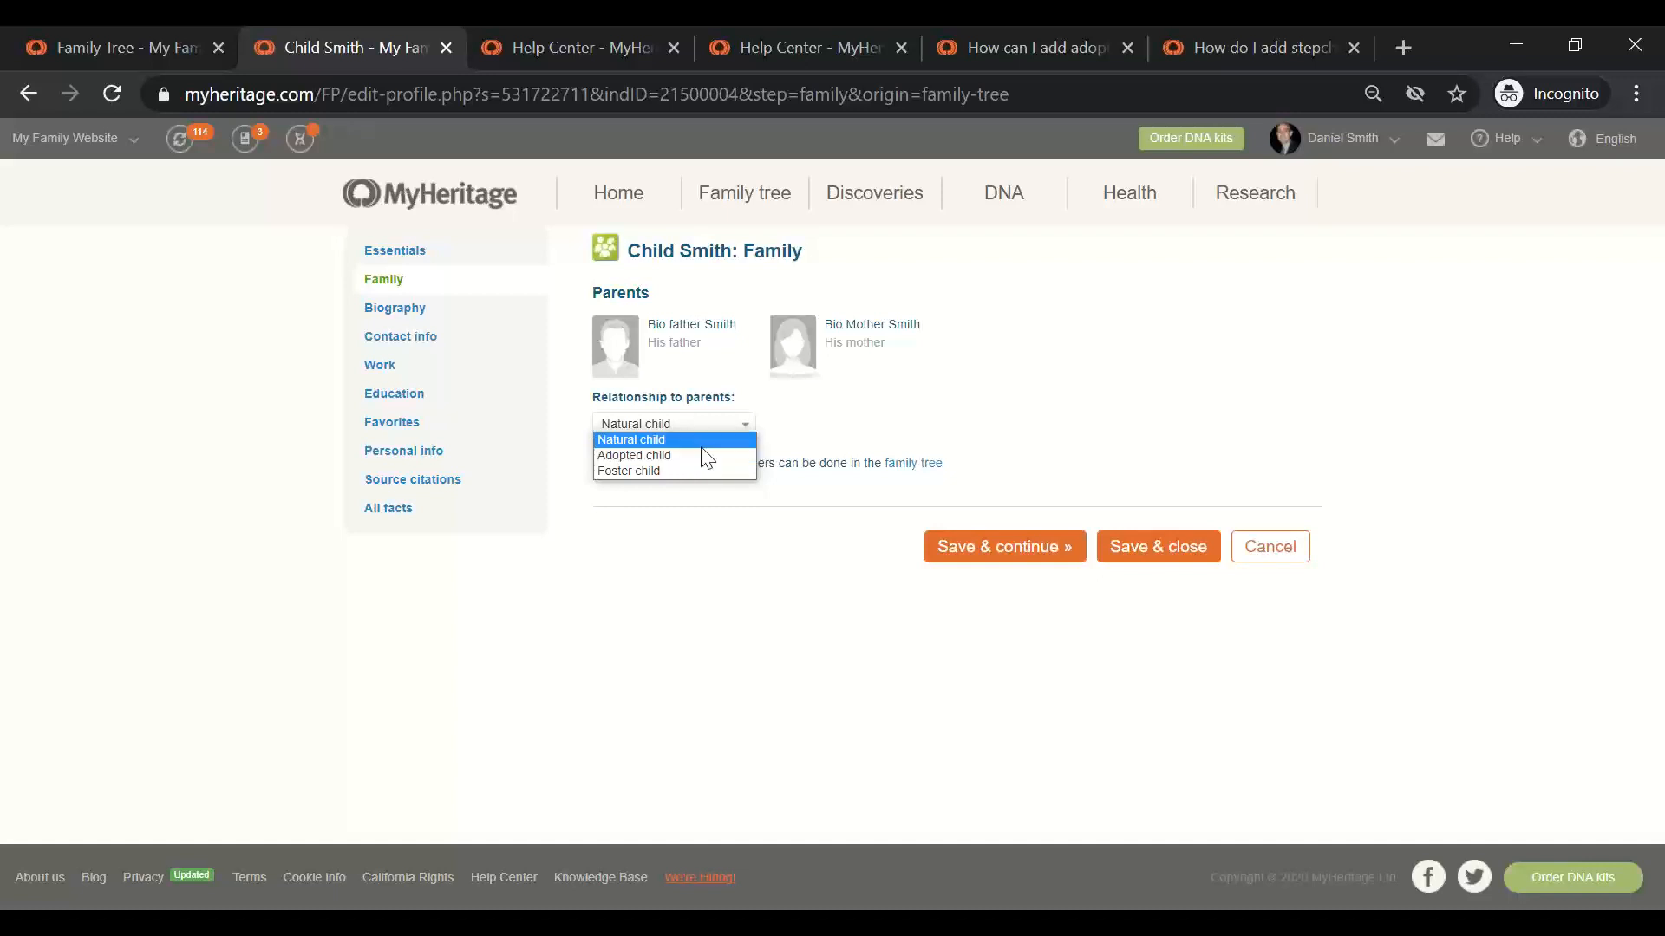
pyautogui.click(849, 605)
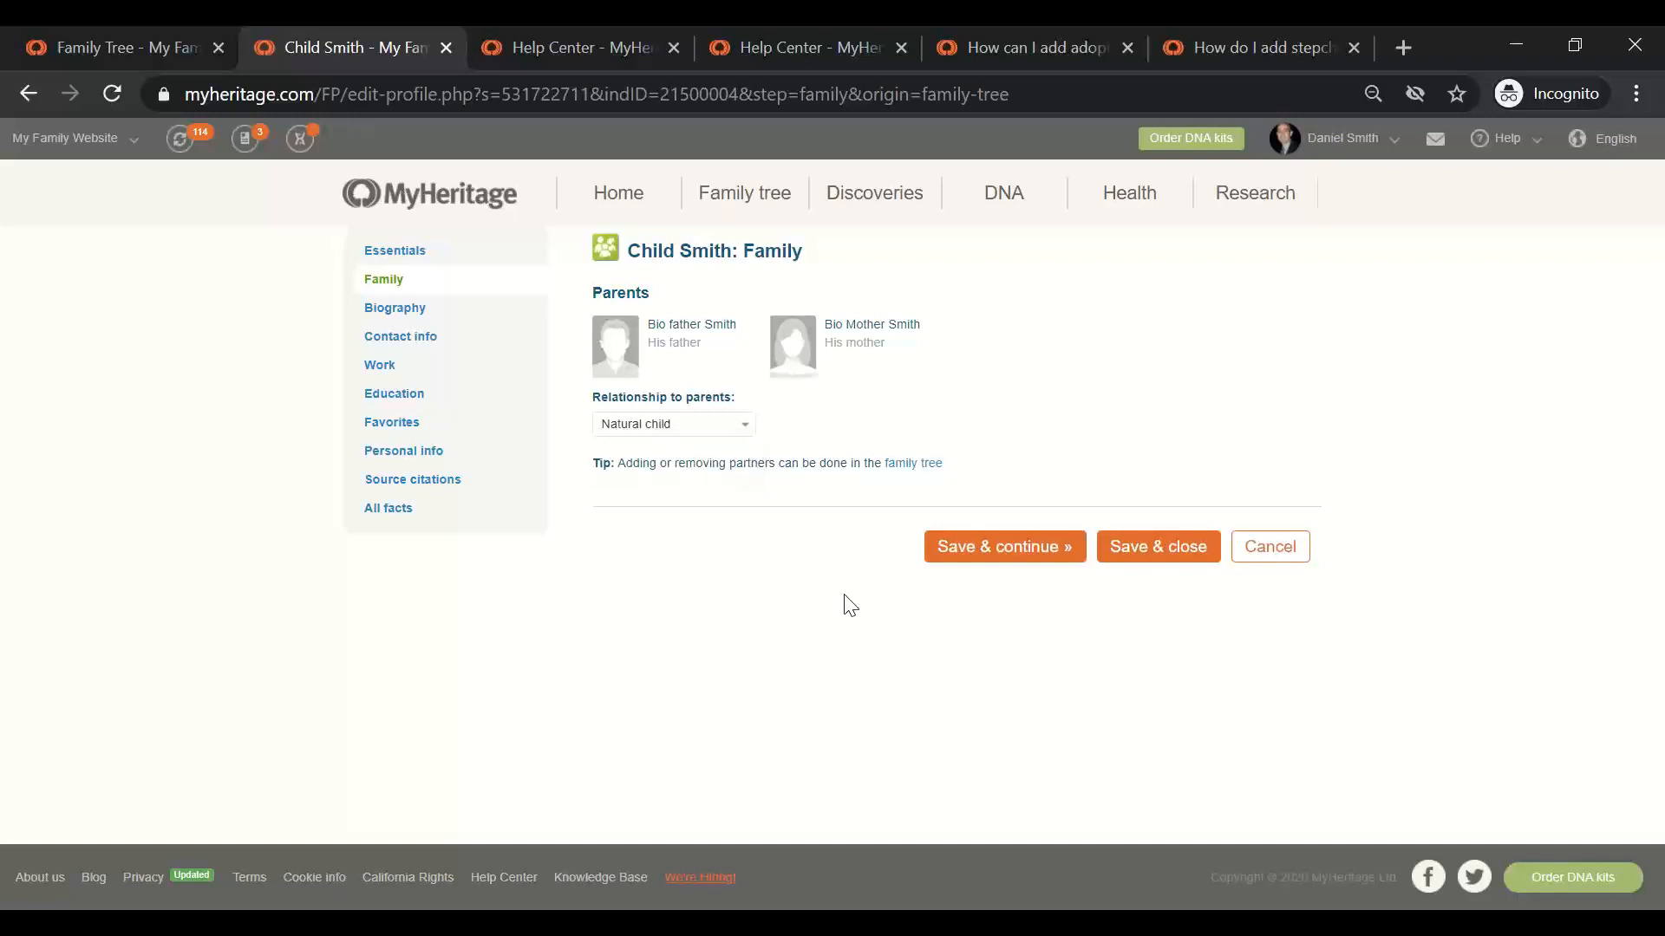
pyautogui.click(1266, 550)
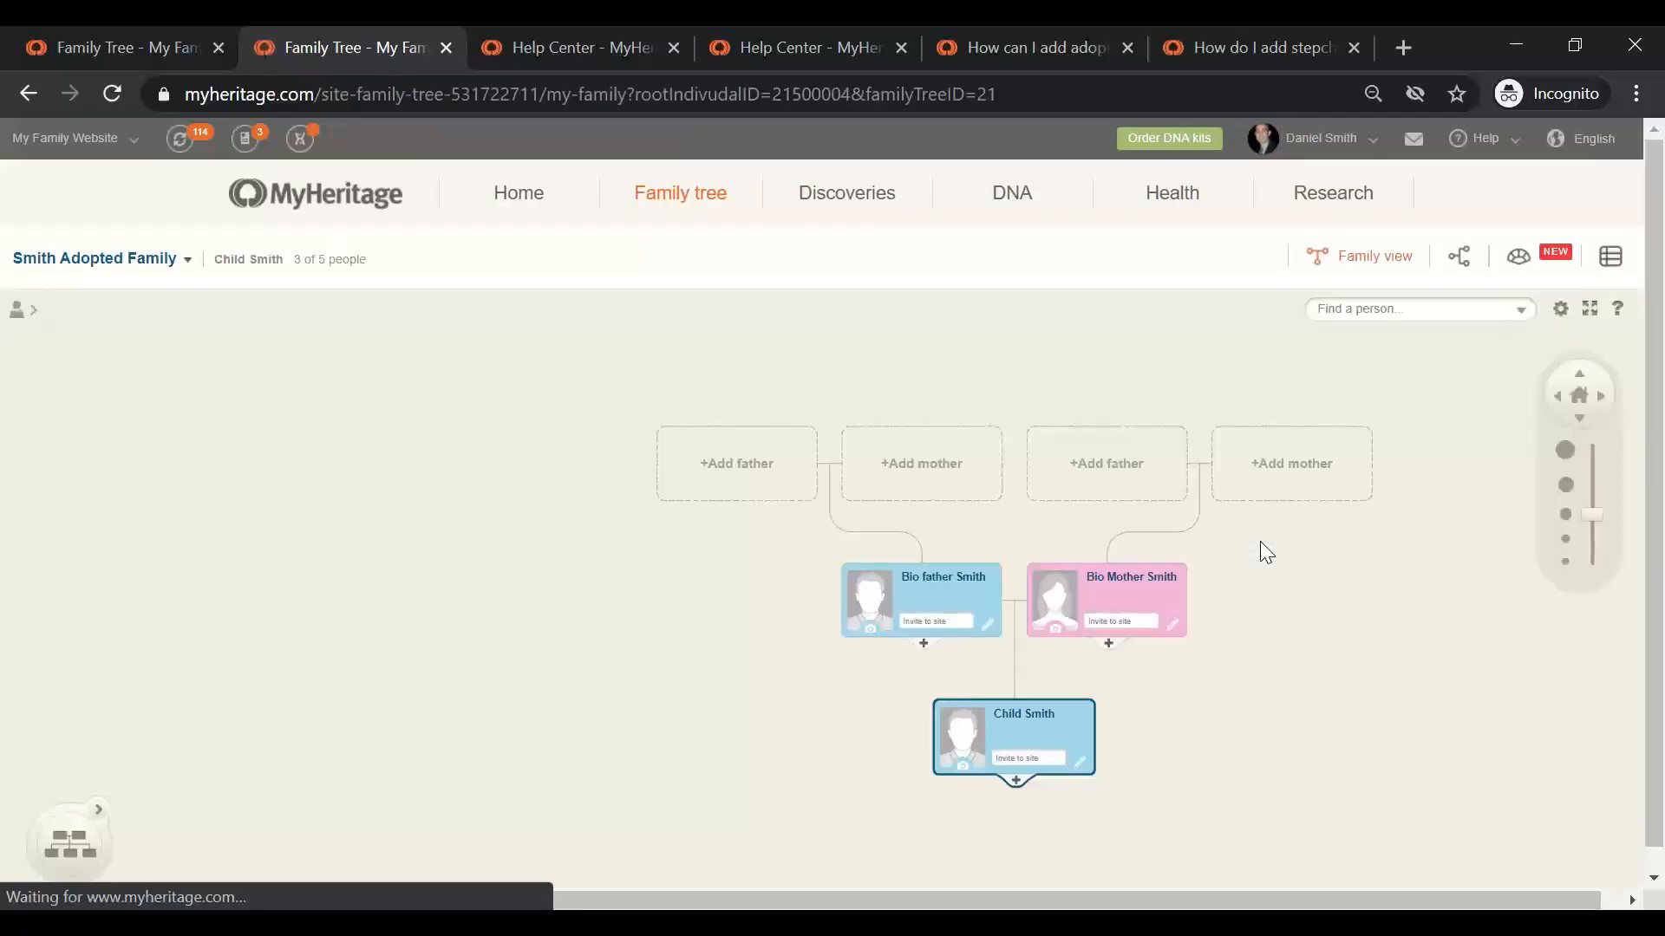
# Try to connect the child to another existing parent while the biological parents are attached, and cancel.
pyautogui.moveTo(1183, 665); pyautogui.dragTo(1055, 641)
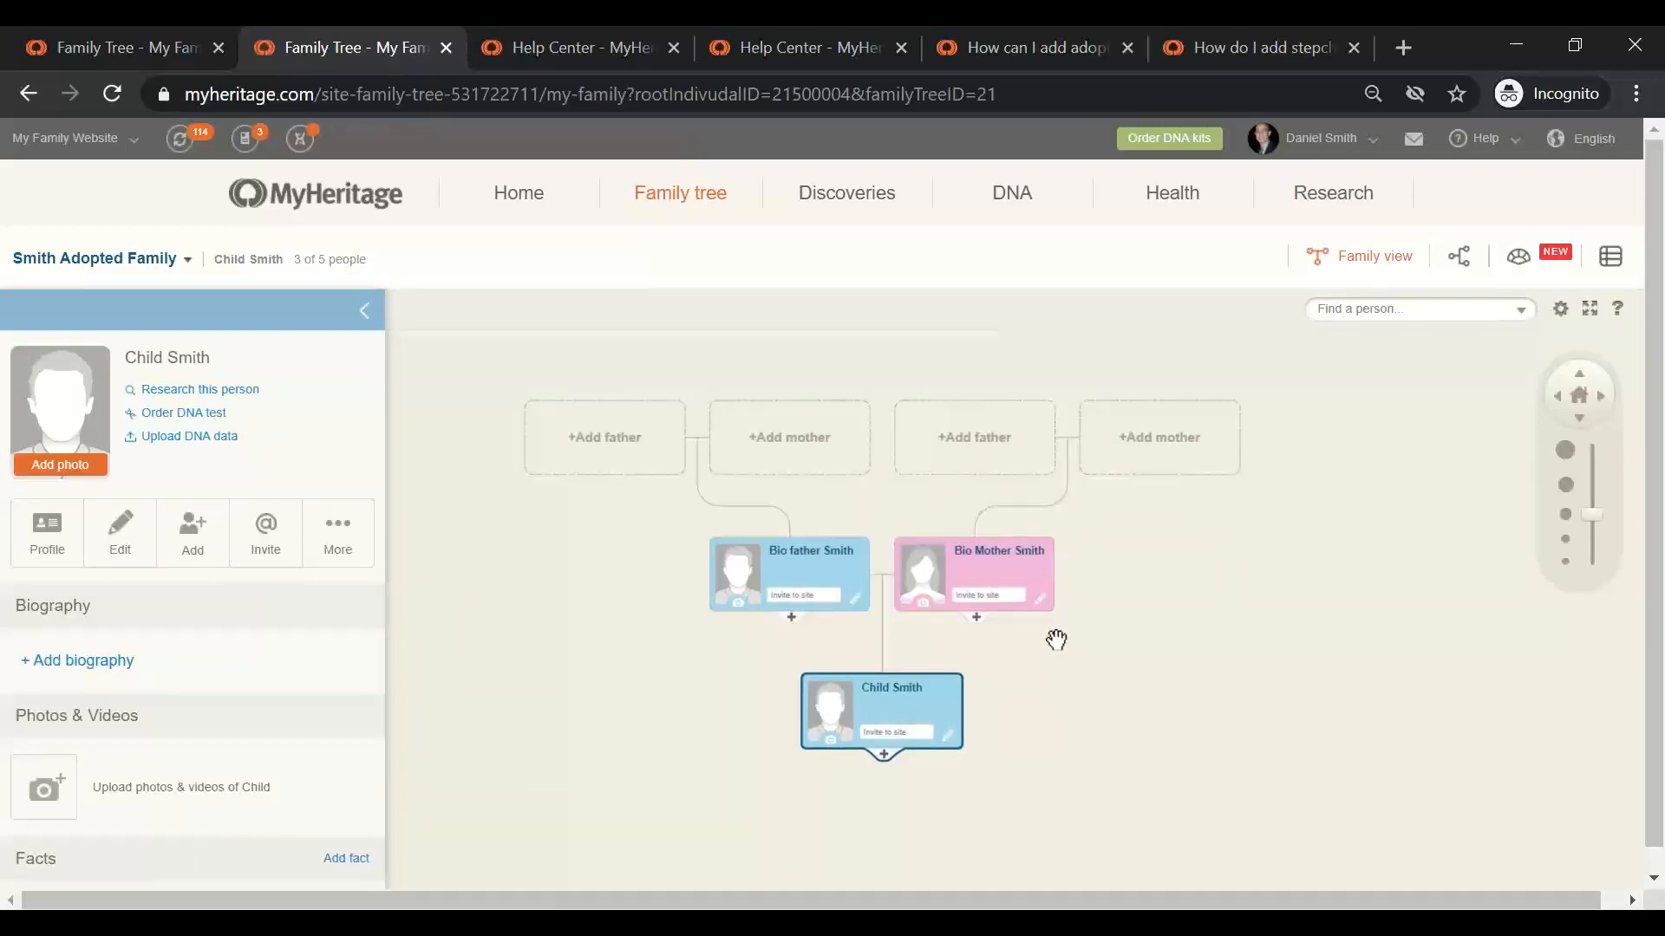
pyautogui.scroll(-2, 1057, 640)
pyautogui.scroll(4, 1056, 639)
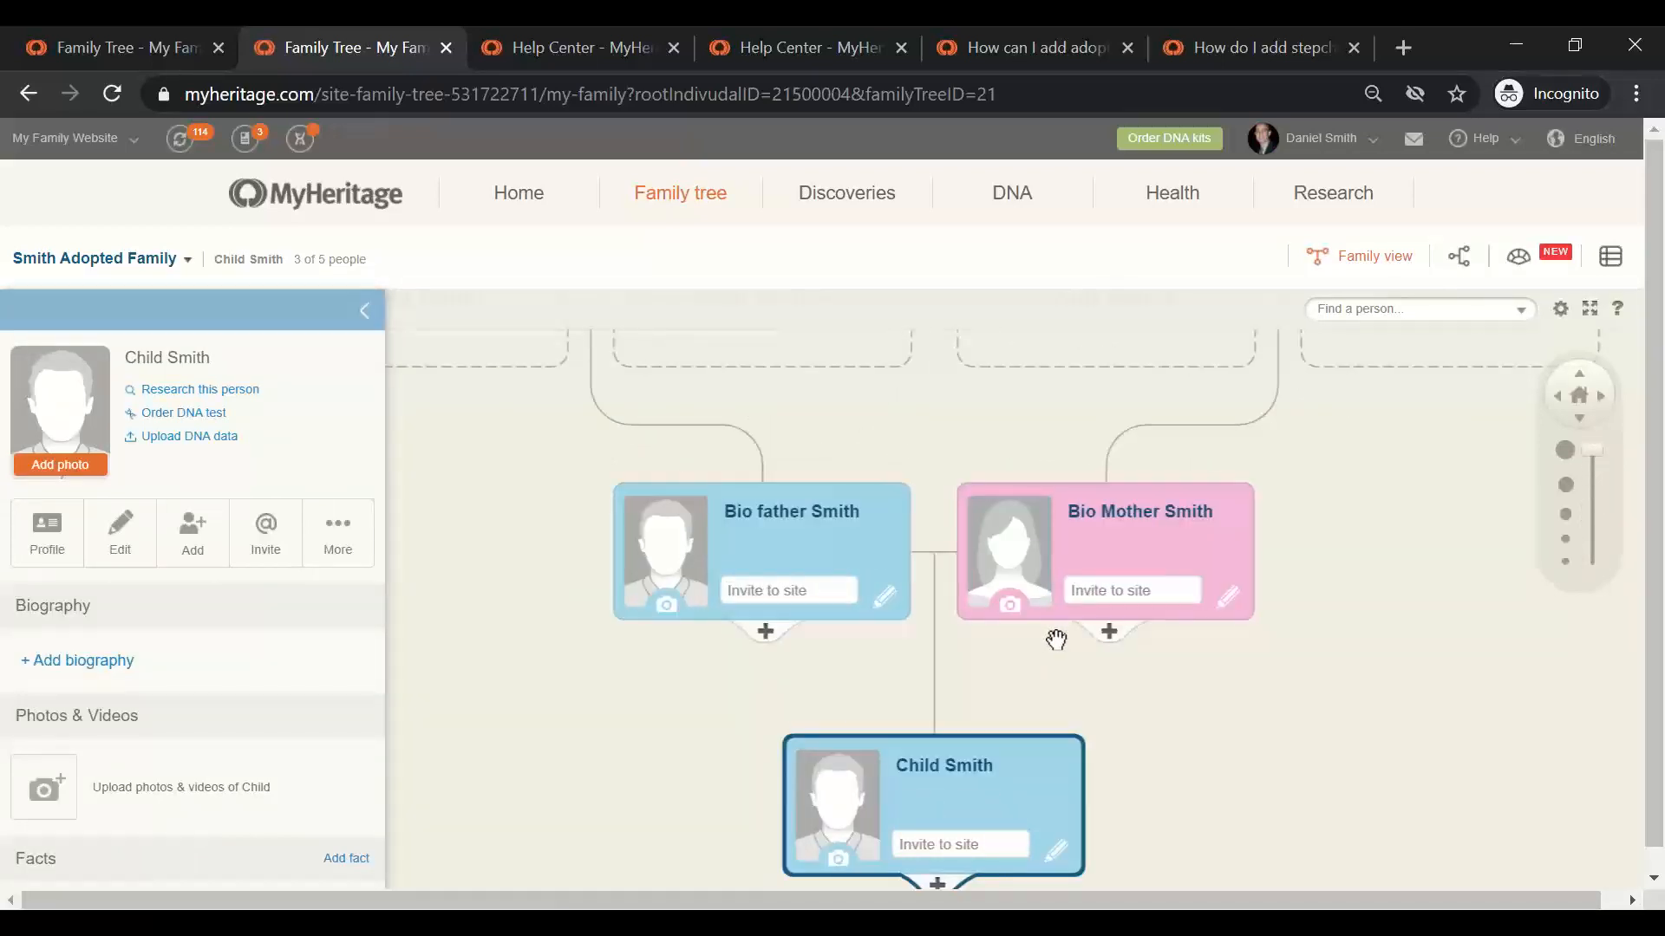
pyautogui.moveTo(1056, 643); pyautogui.dragTo(1029, 574)
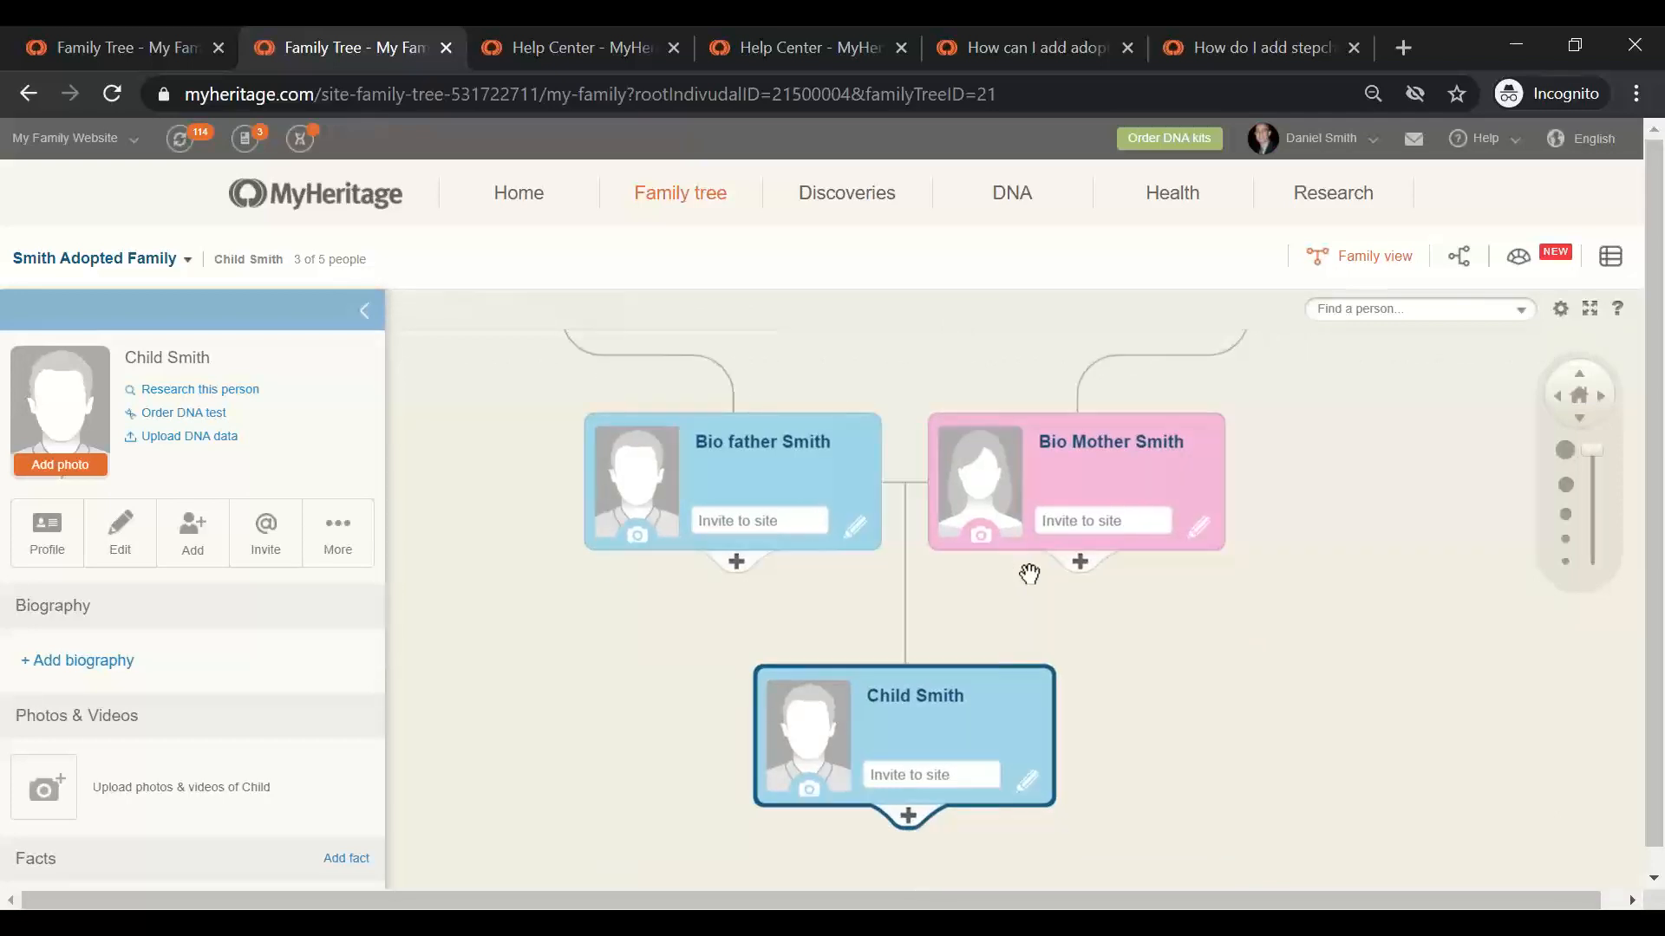
pyautogui.click(905, 722)
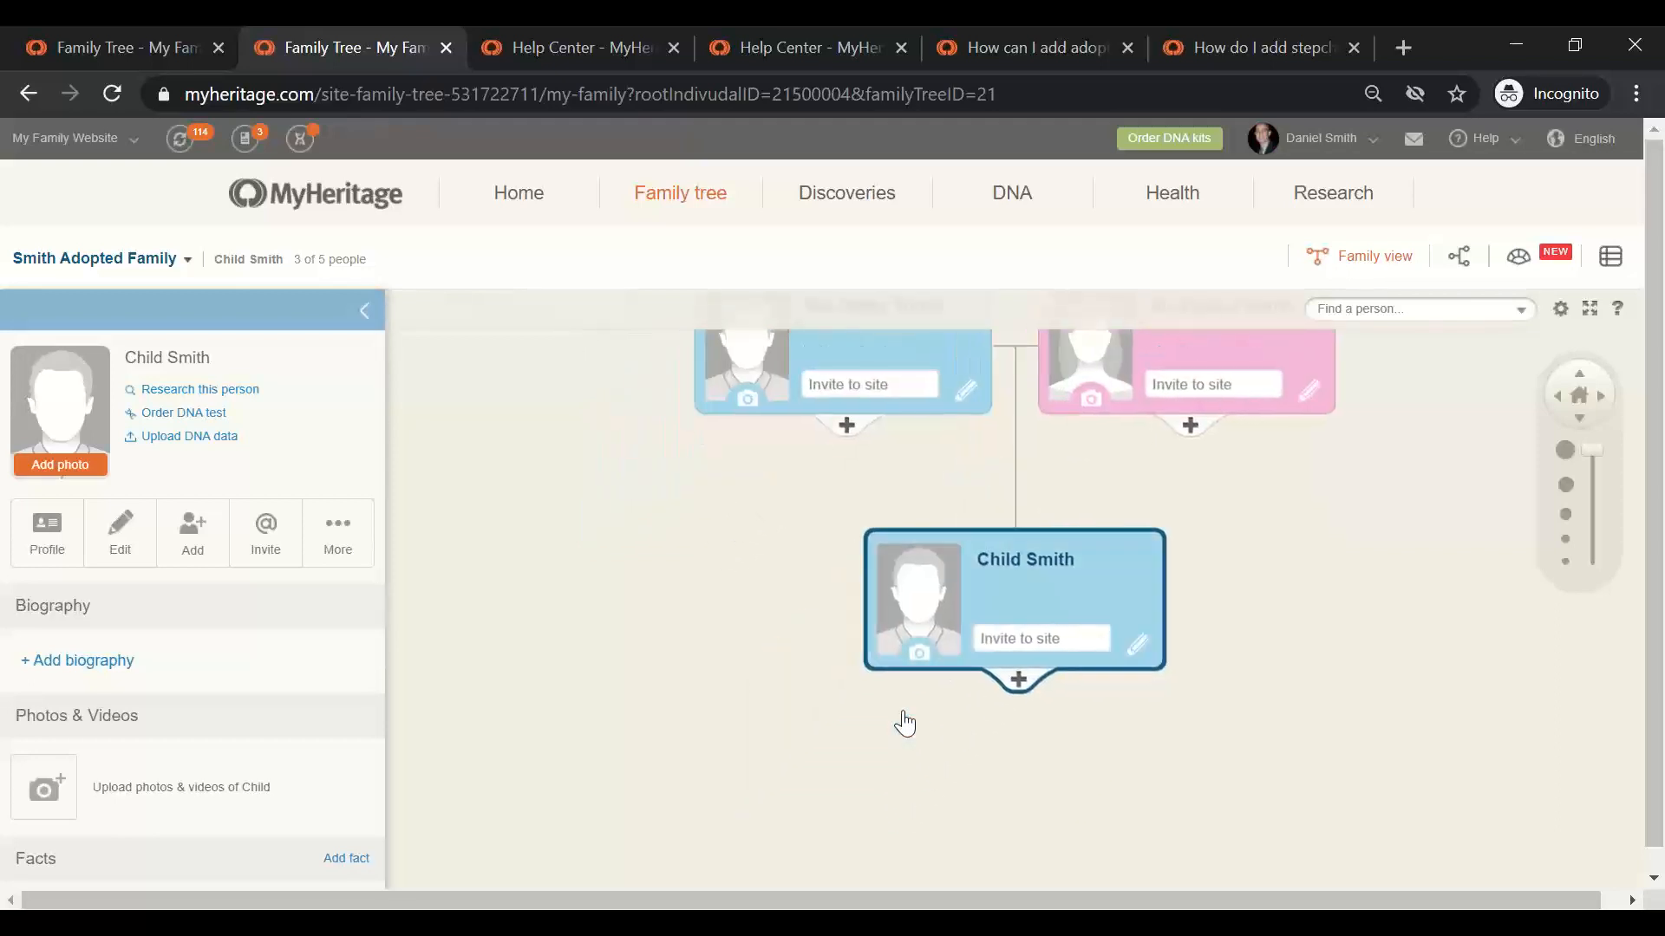
pyautogui.click(342, 540)
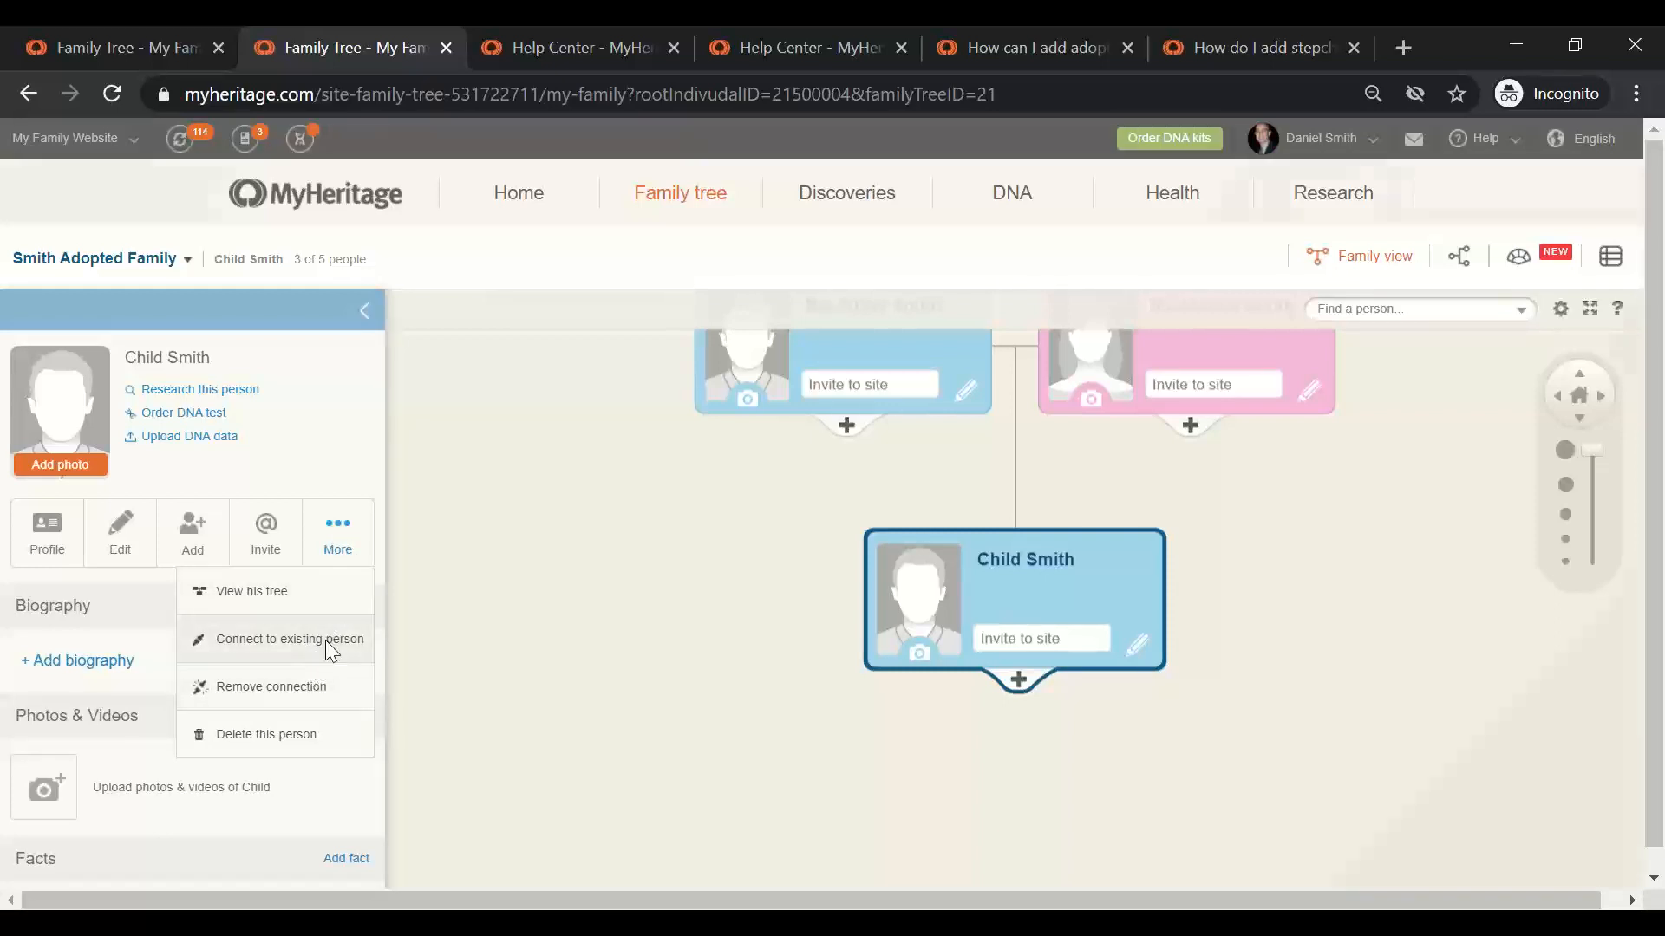
pyautogui.click(325, 640)
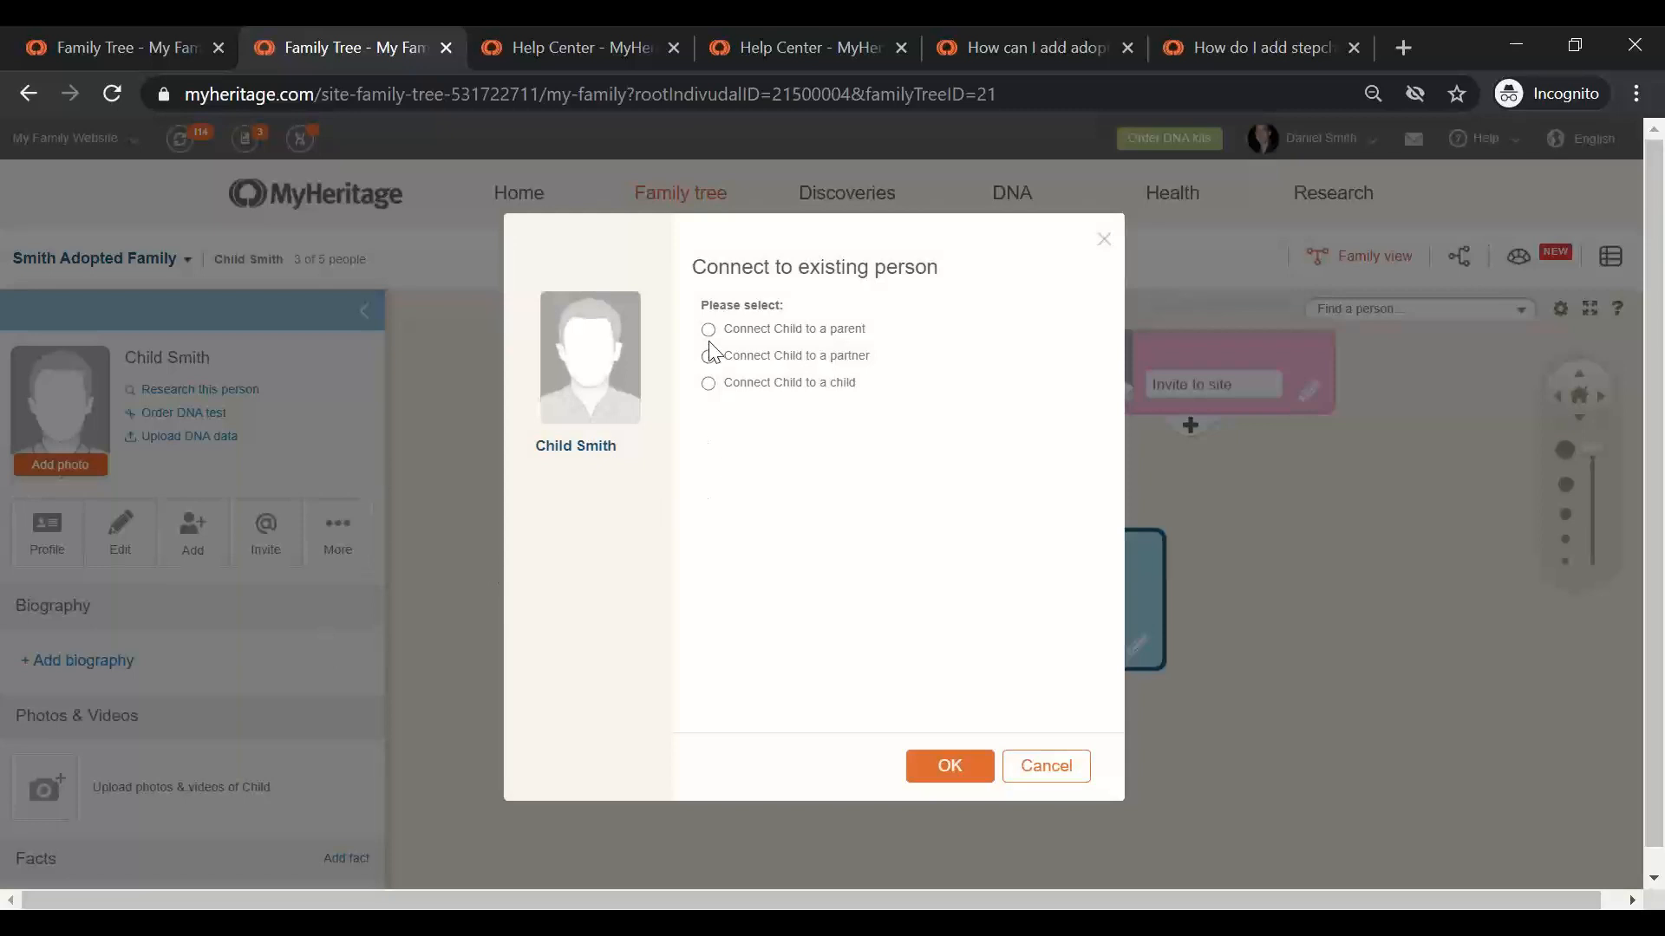
pyautogui.click(709, 332)
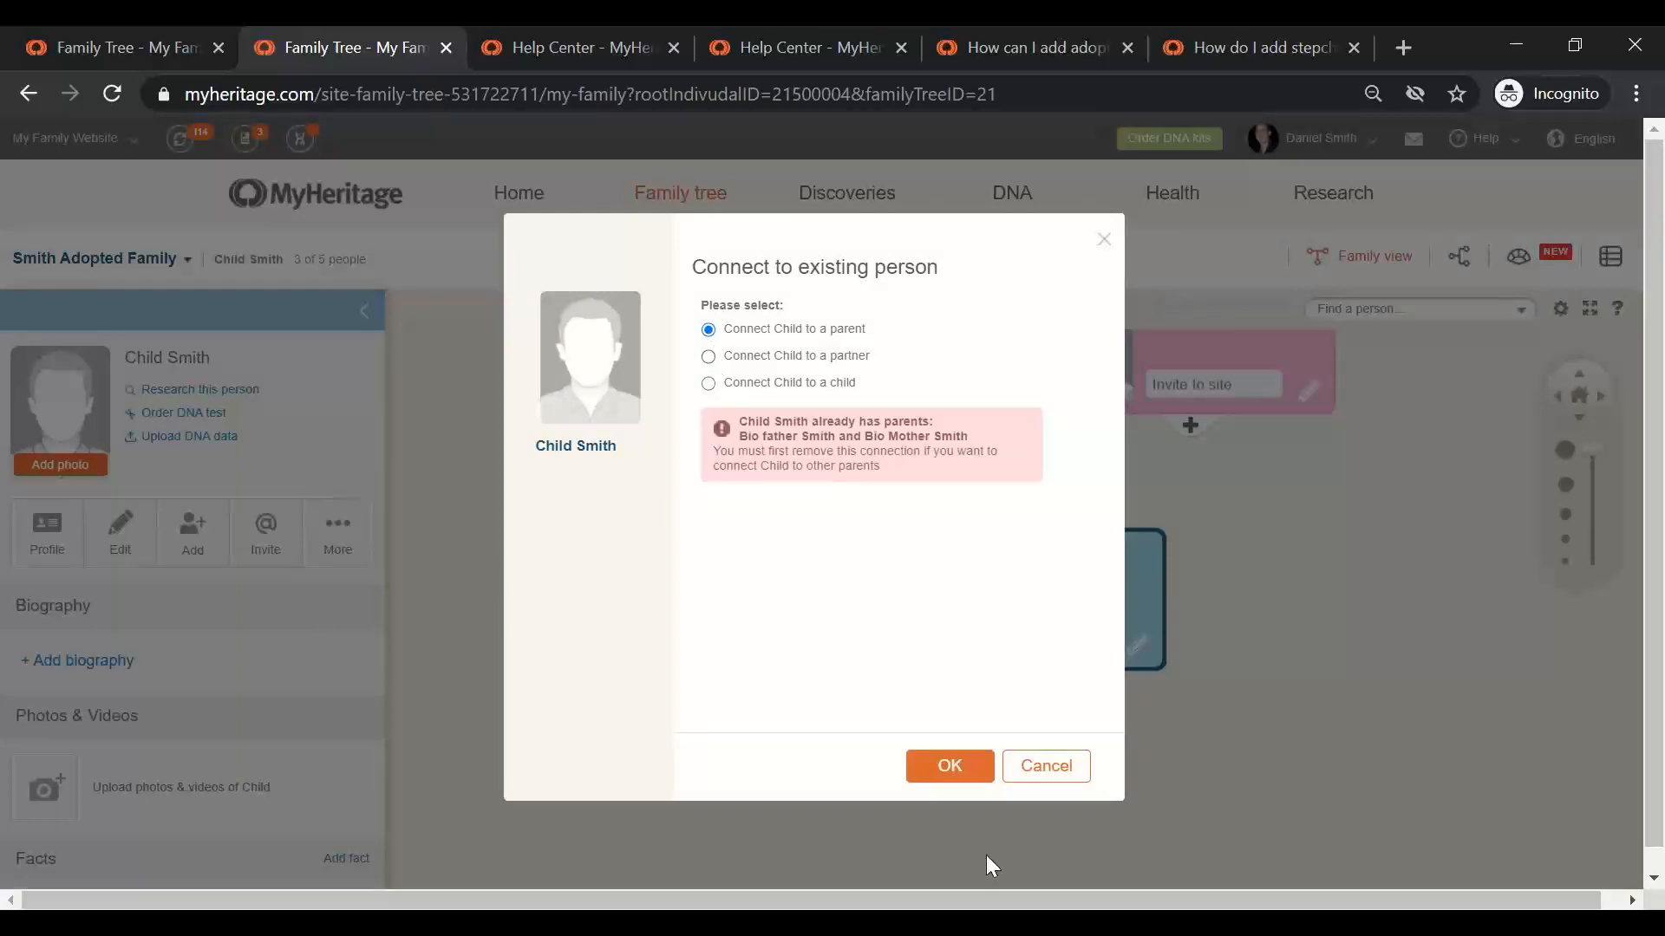
pyautogui.click(1046, 770)
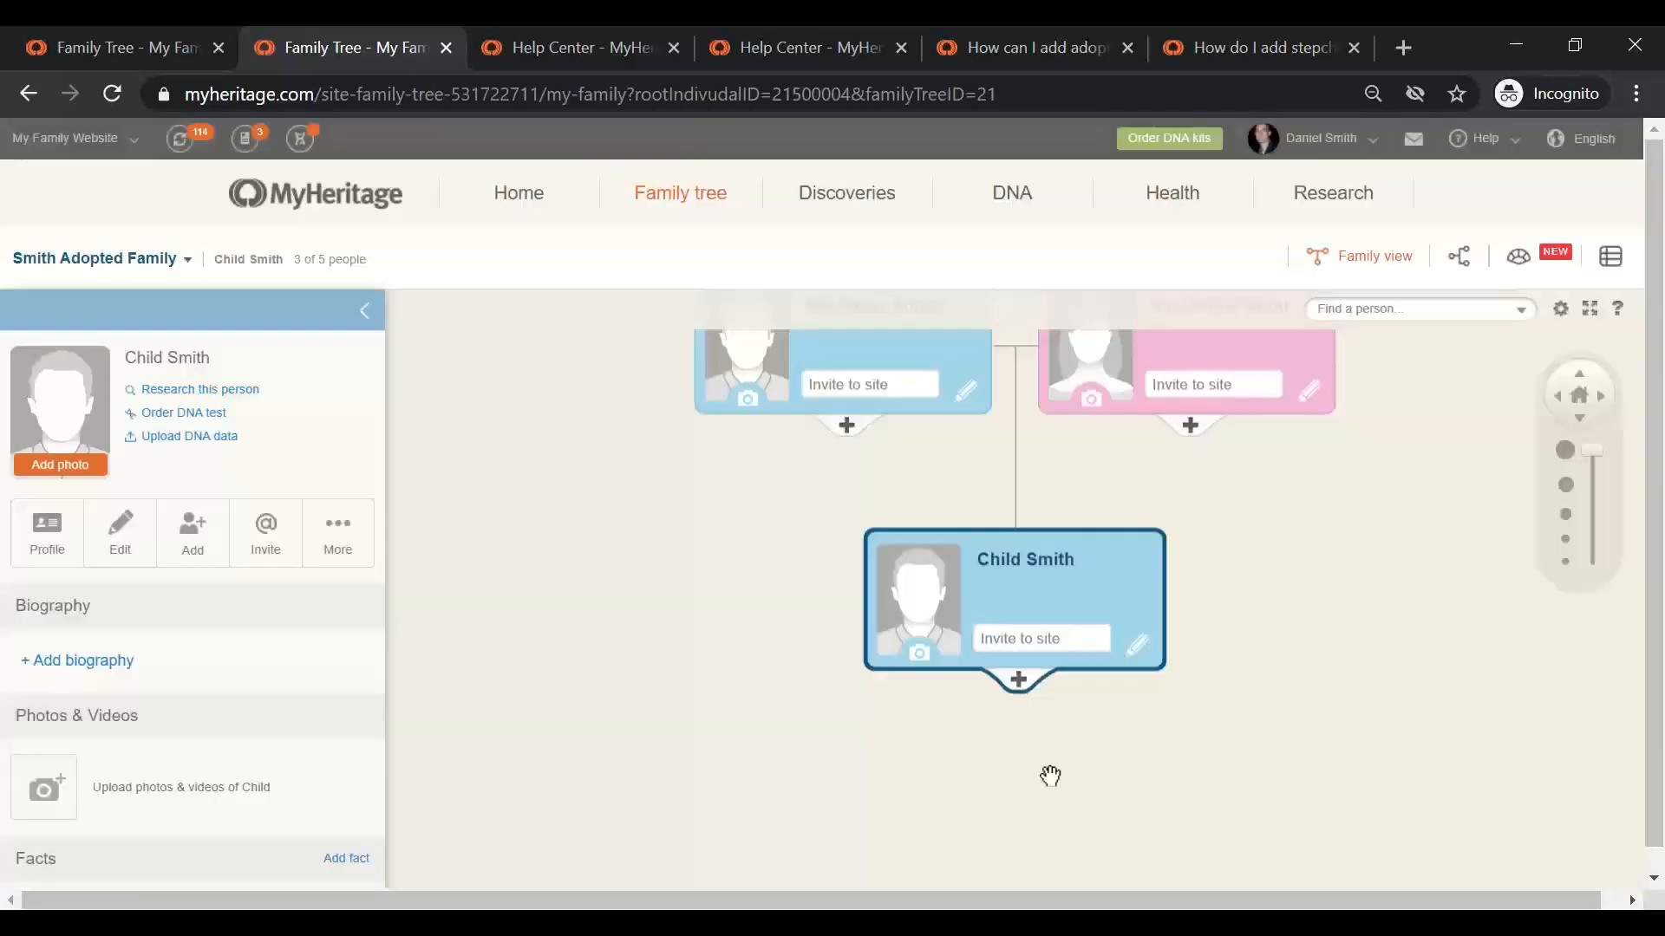
# In the family section of the child's full profile, set the relationship to parents to Adopted child and save.
pyautogui.moveTo(850, 489); pyautogui.dragTo(740, 593)
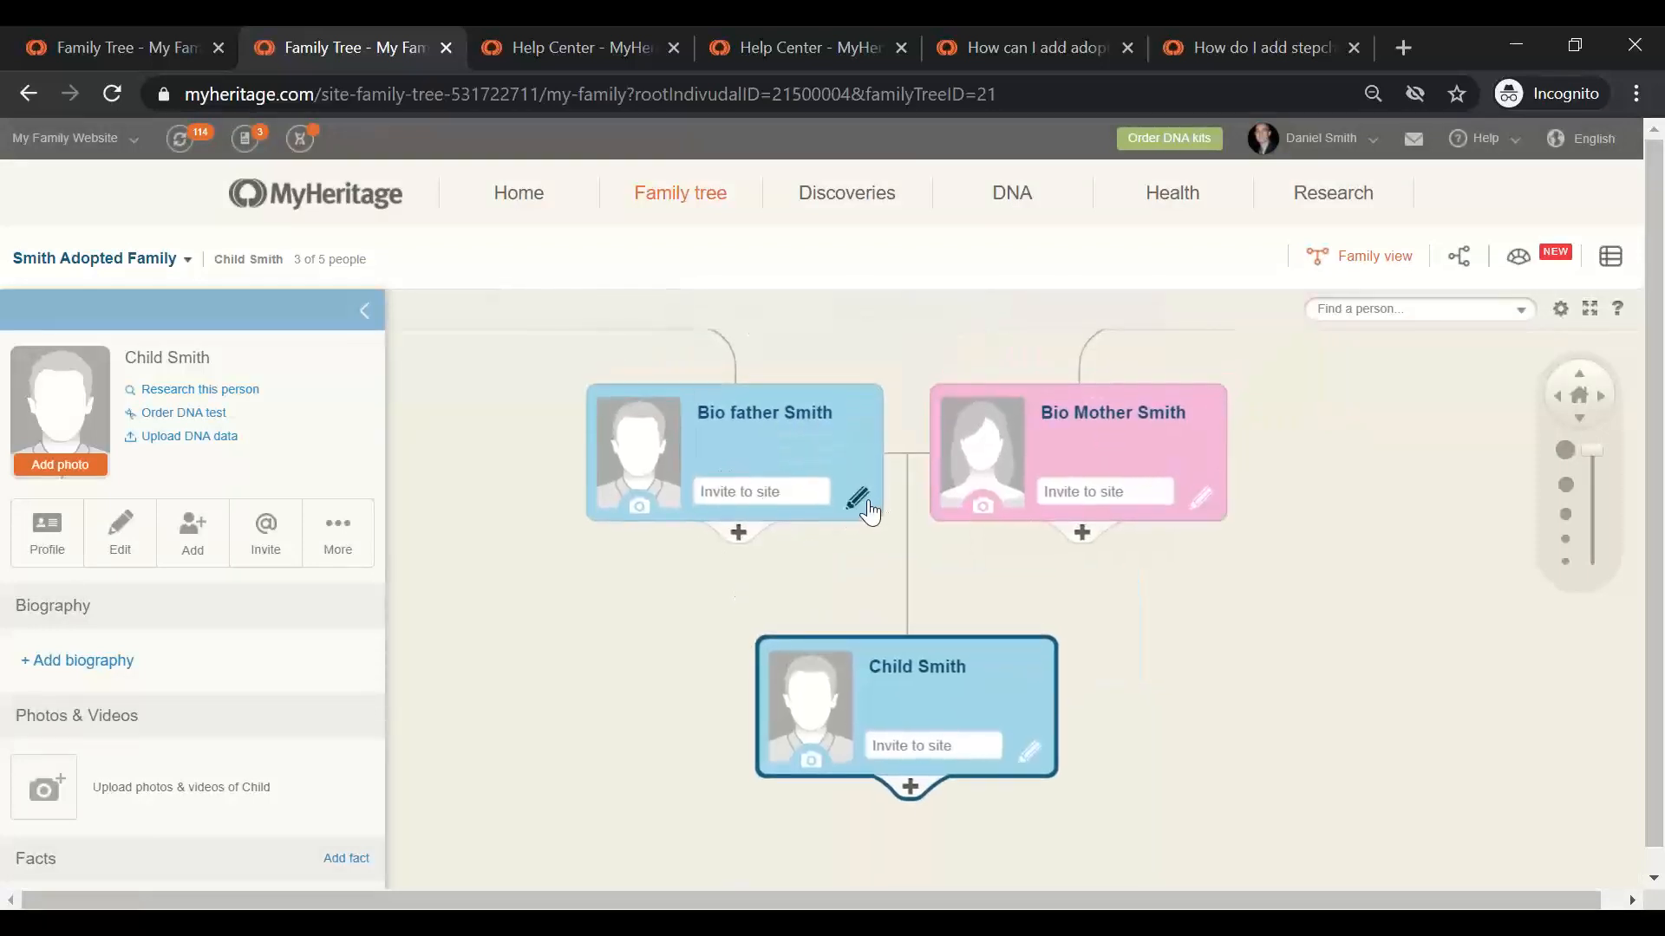
pyautogui.click(1029, 755)
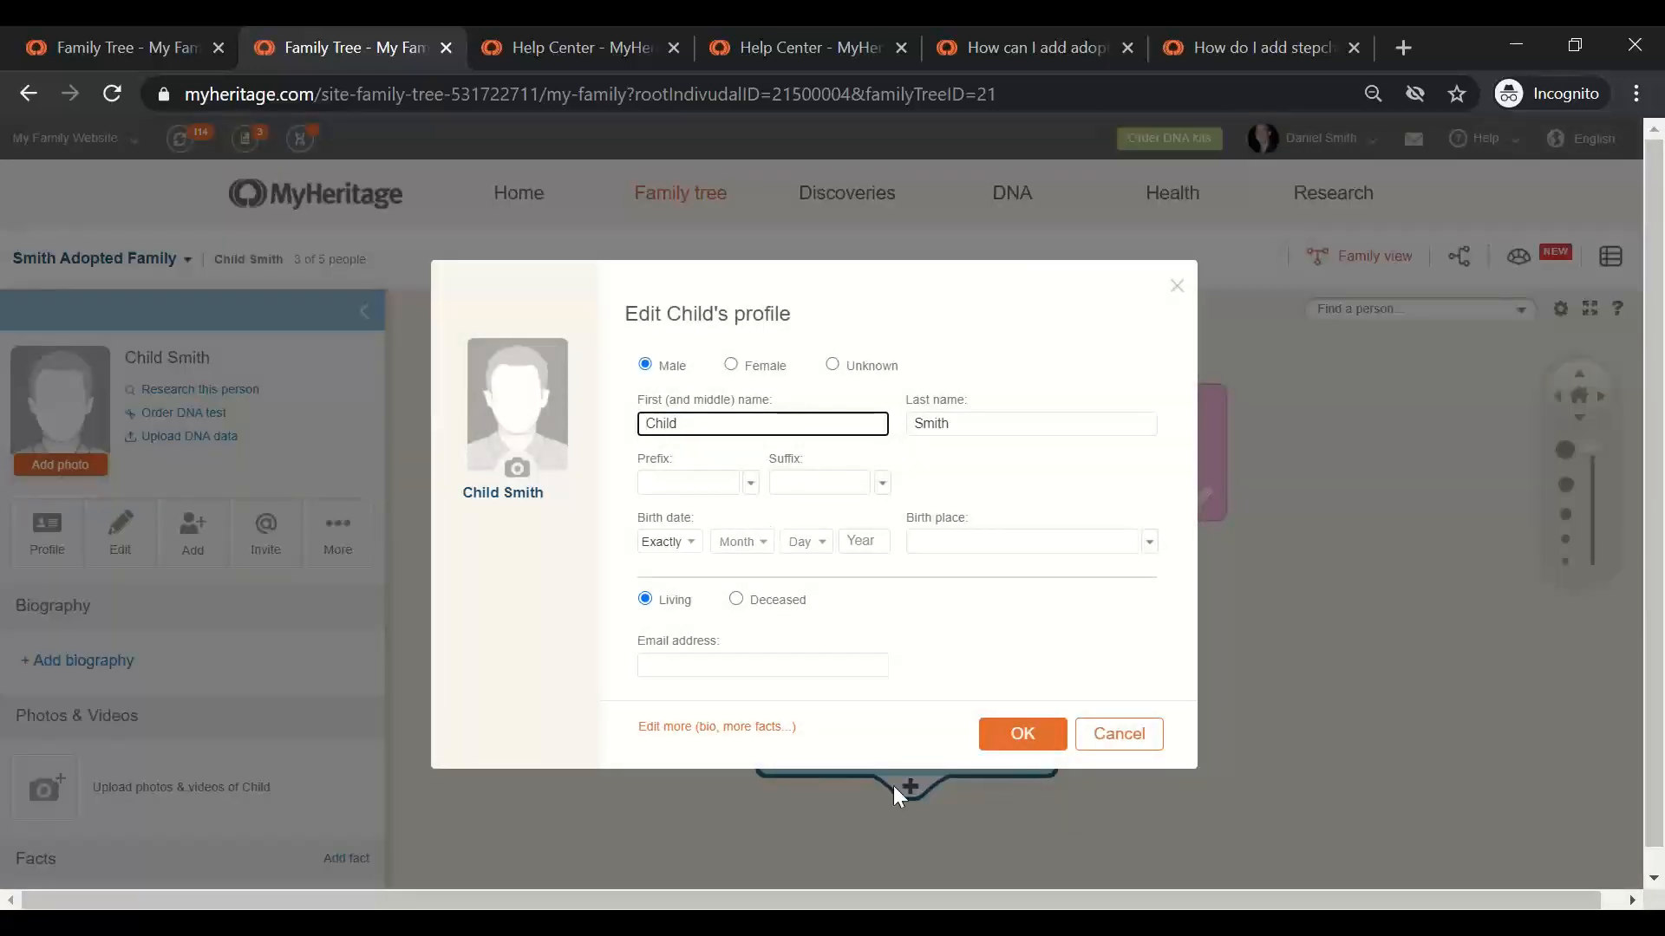
pyautogui.click(714, 729)
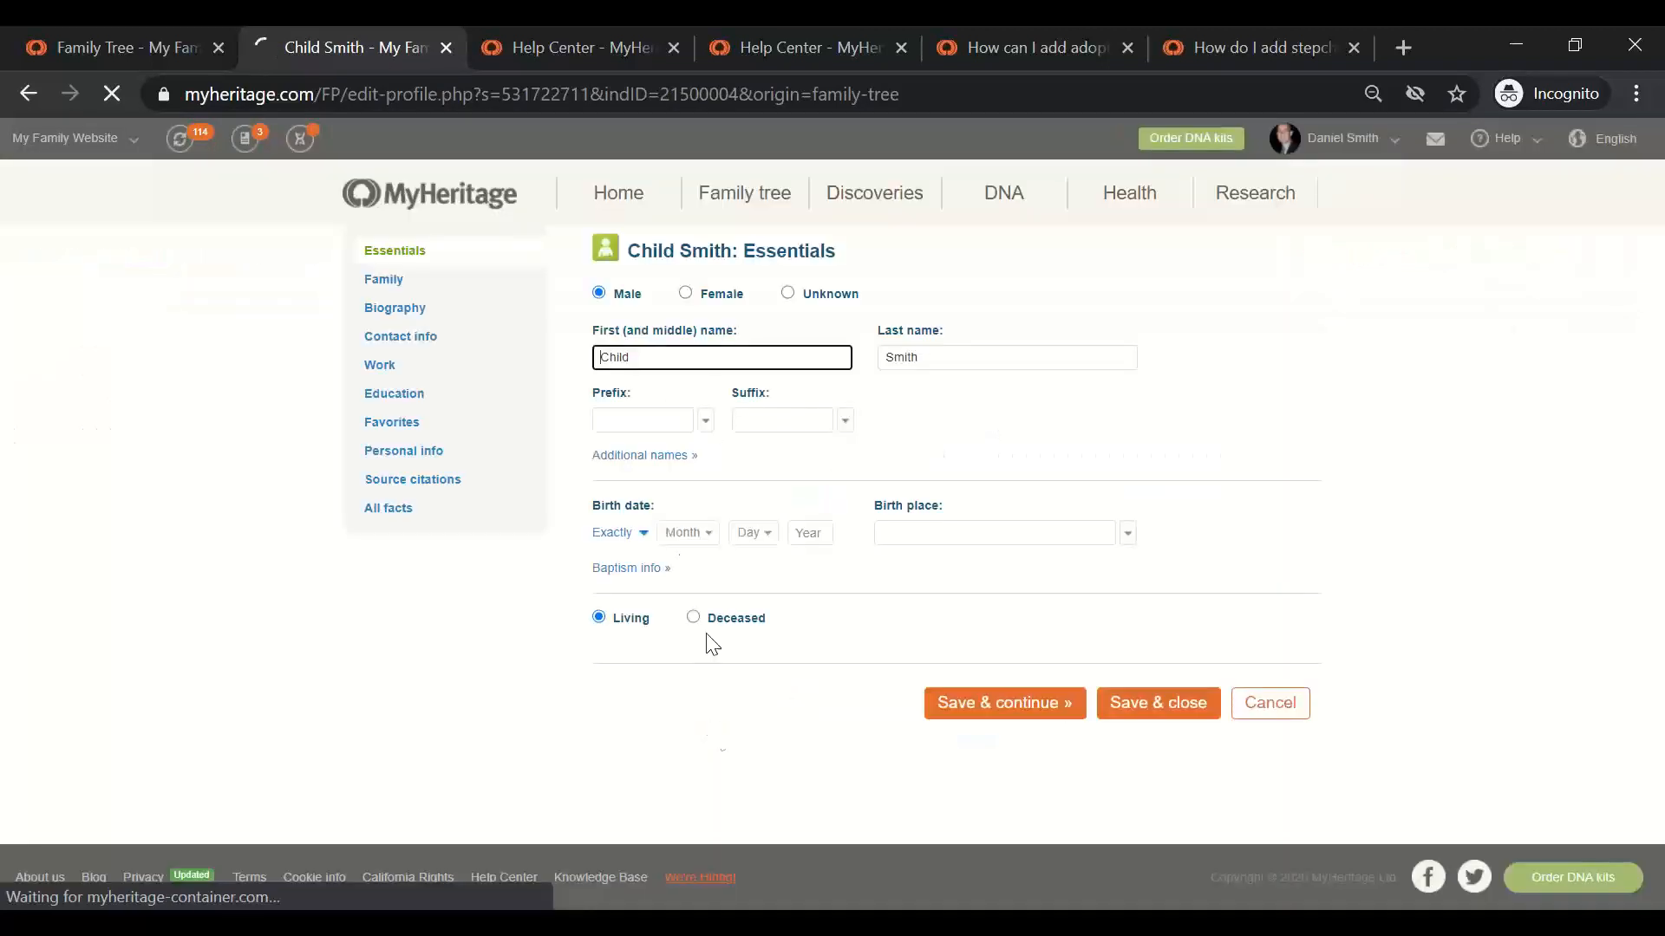
pyautogui.click(383, 281)
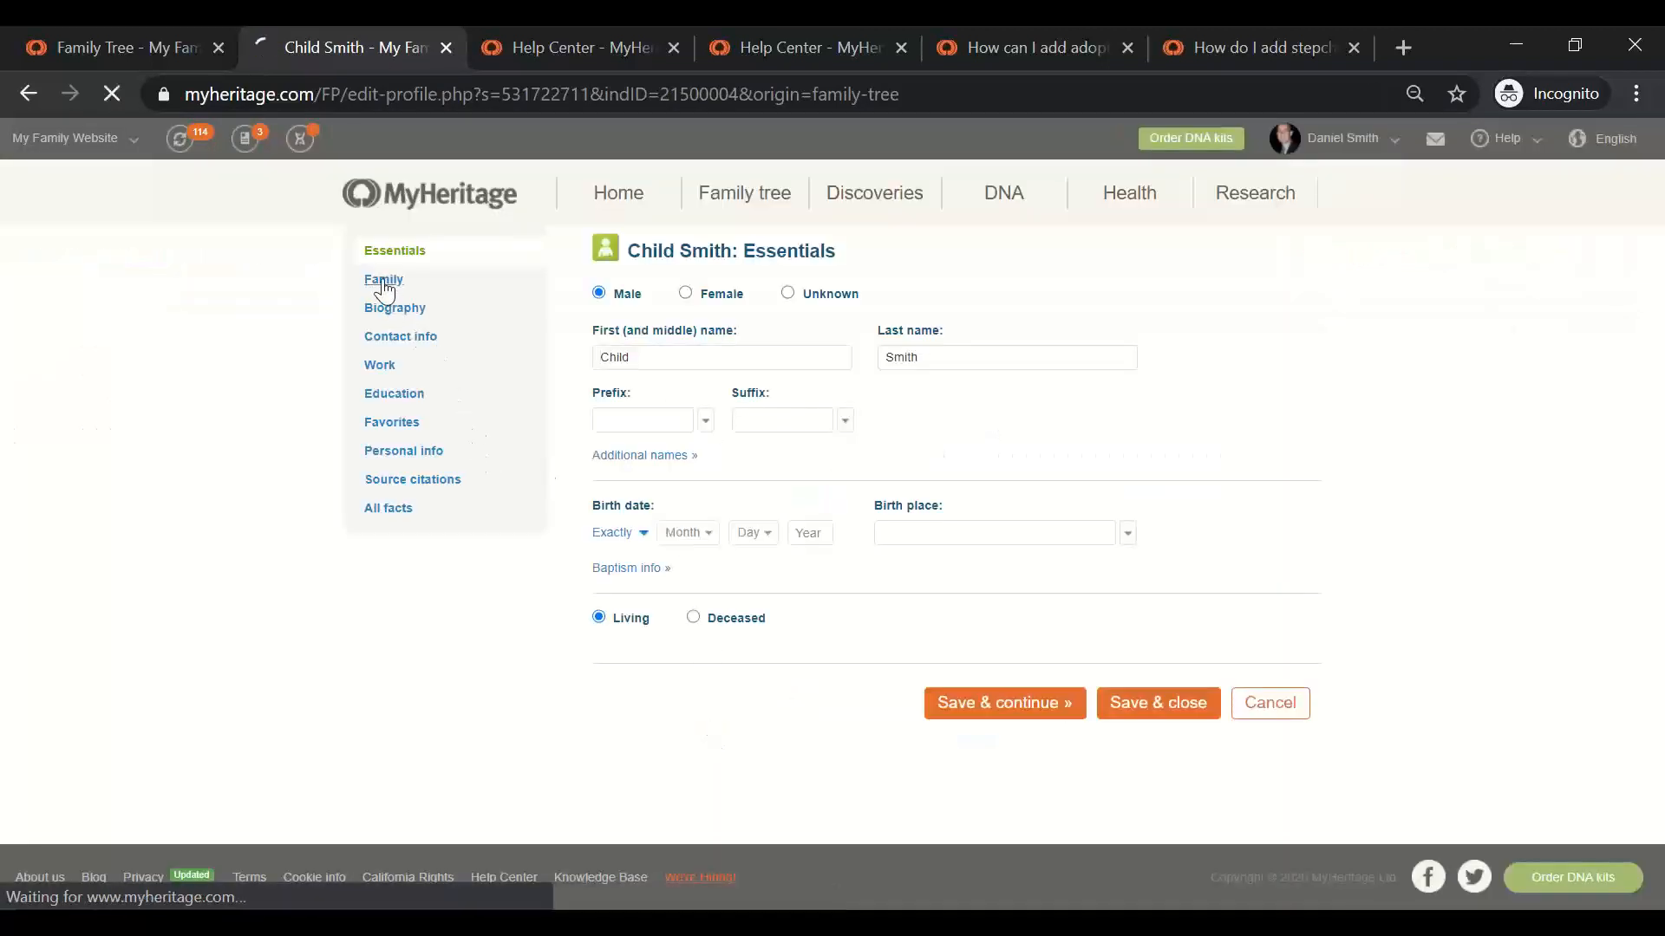
pyautogui.click(689, 425)
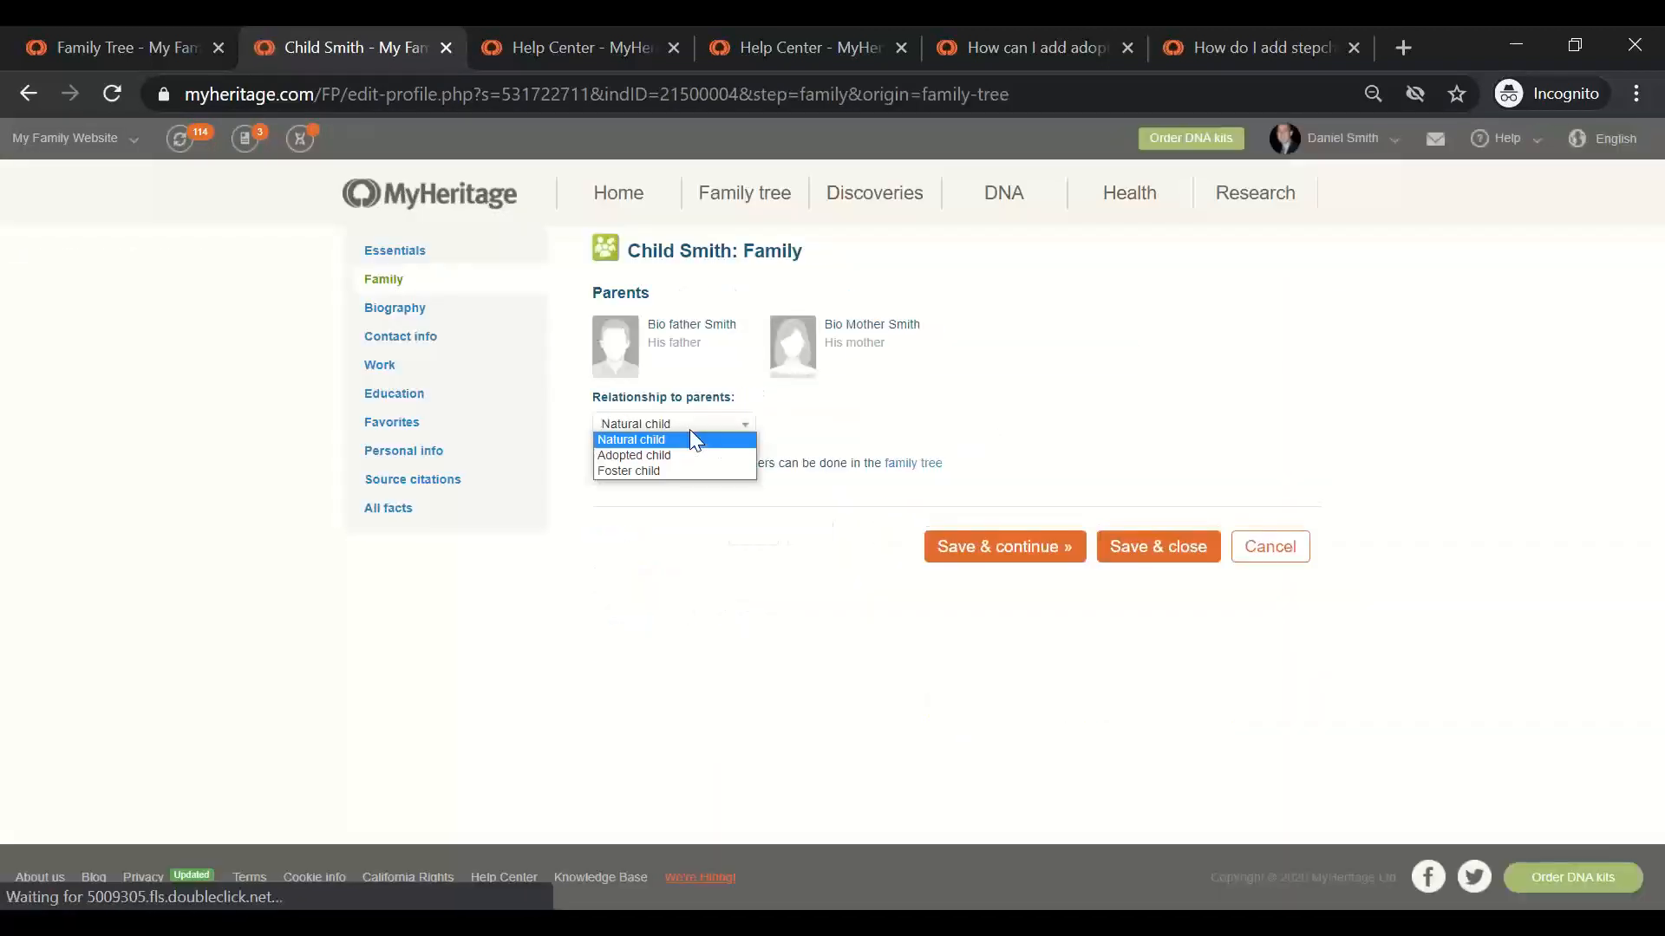
pyautogui.click(683, 456)
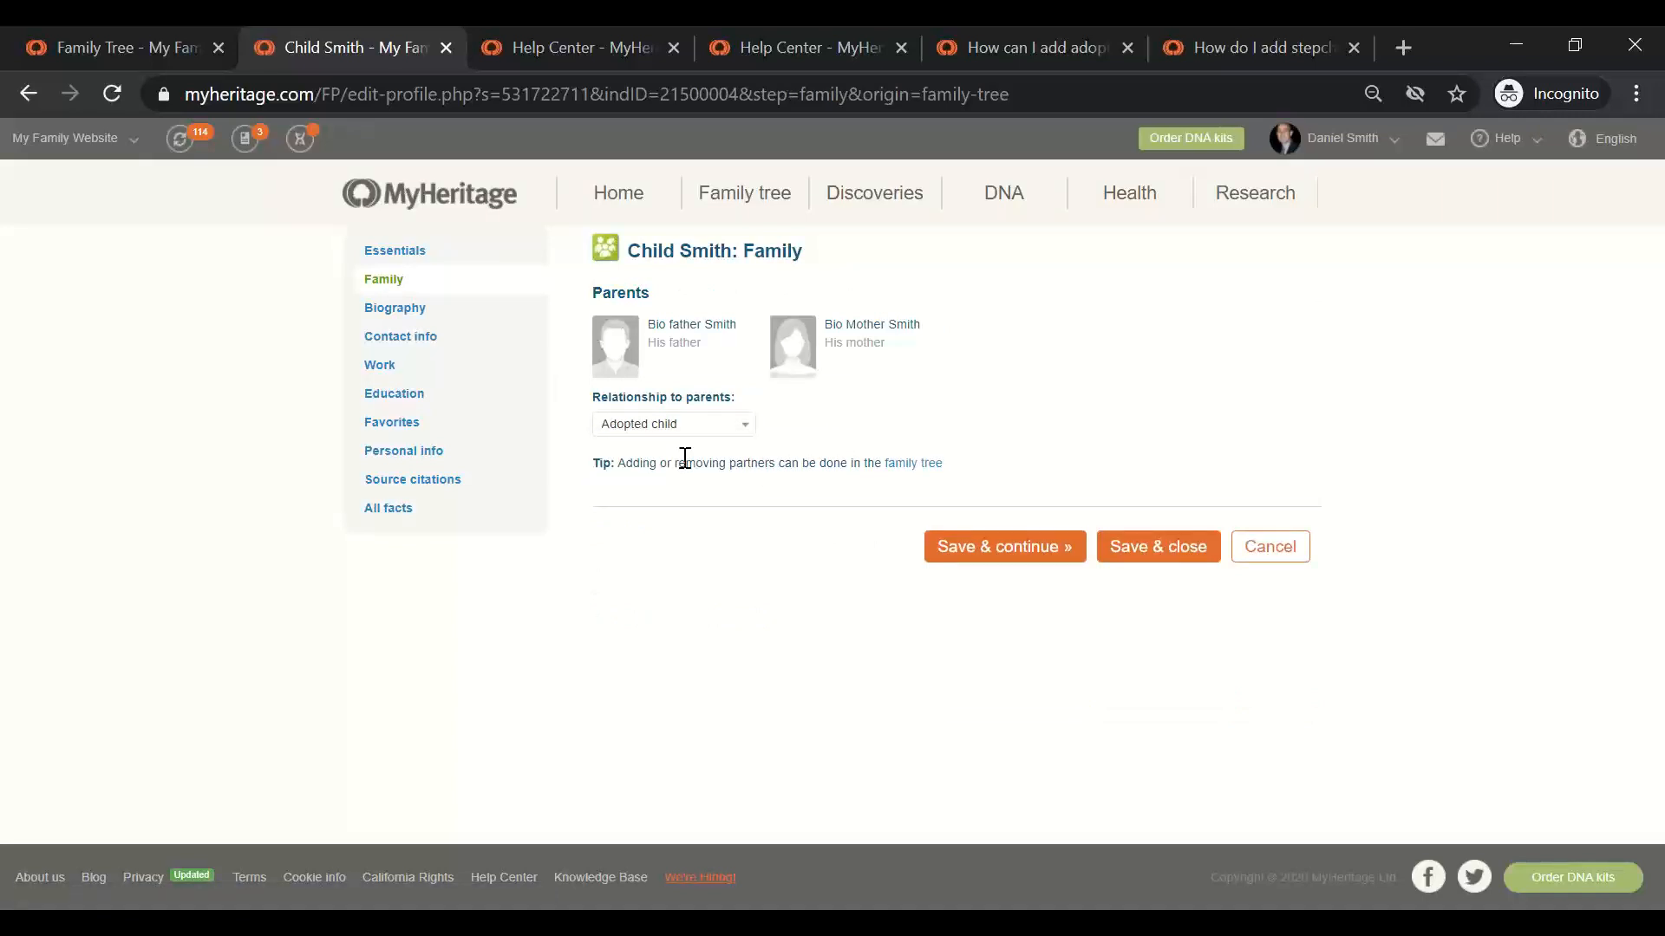
pyautogui.click(1152, 558)
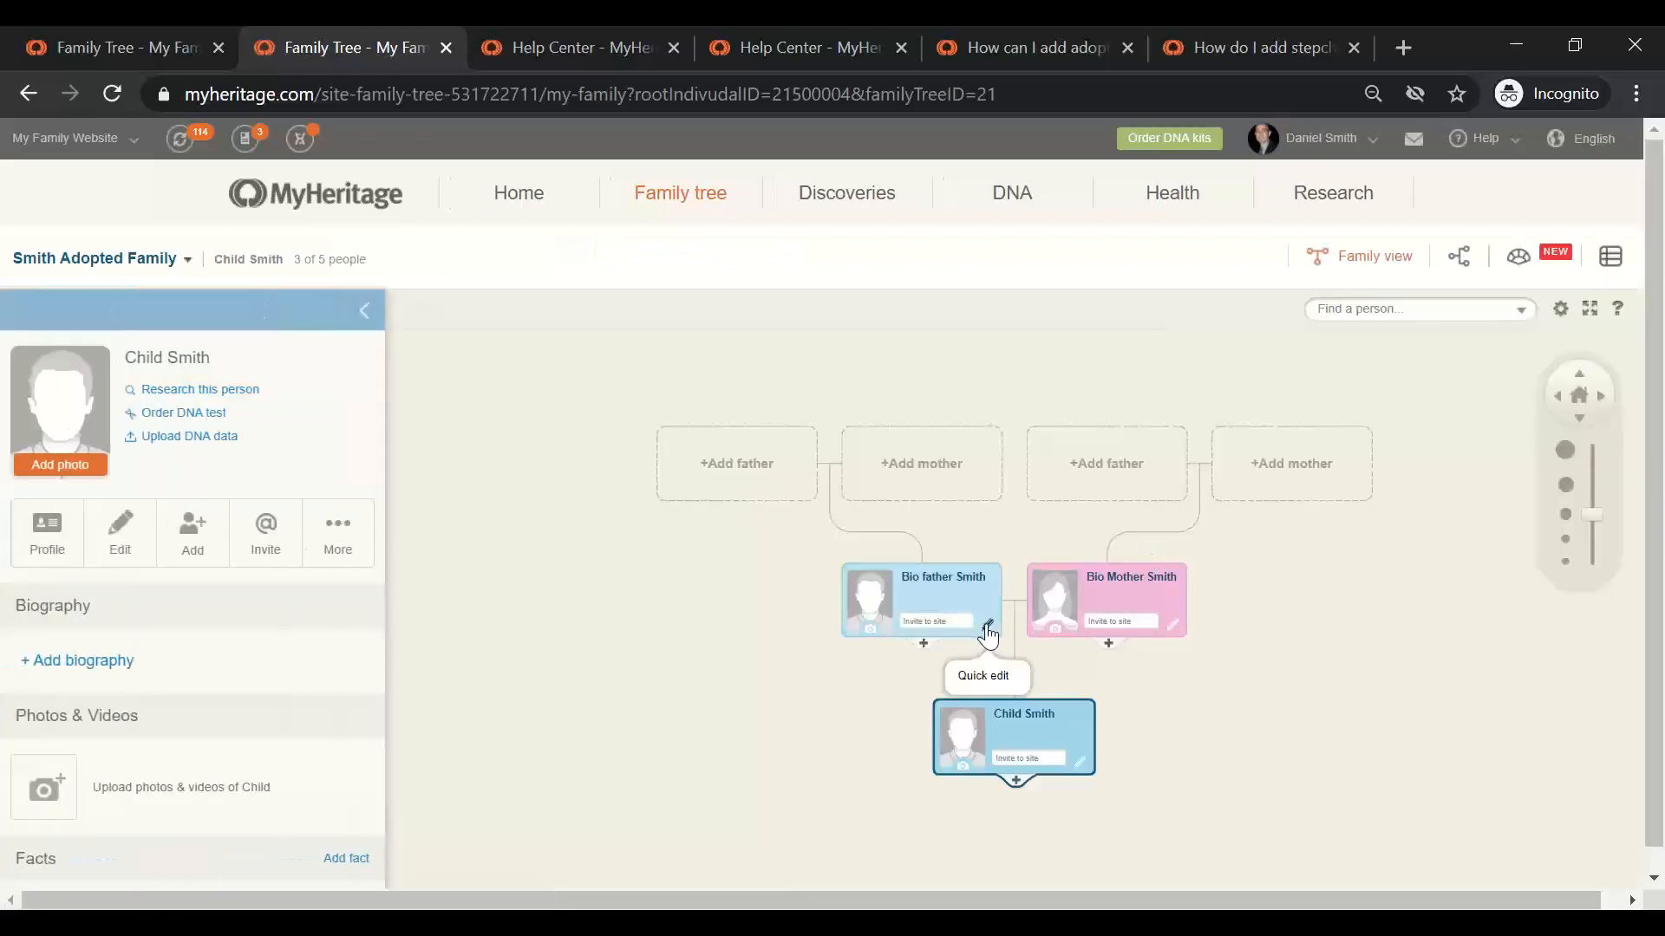
# Change the father's first name from the biological label to "Adopte Father" and save his profile.
pyautogui.click(987, 626)
pyautogui.doubleClick(652, 335)
pyautogui.write('Adopt')
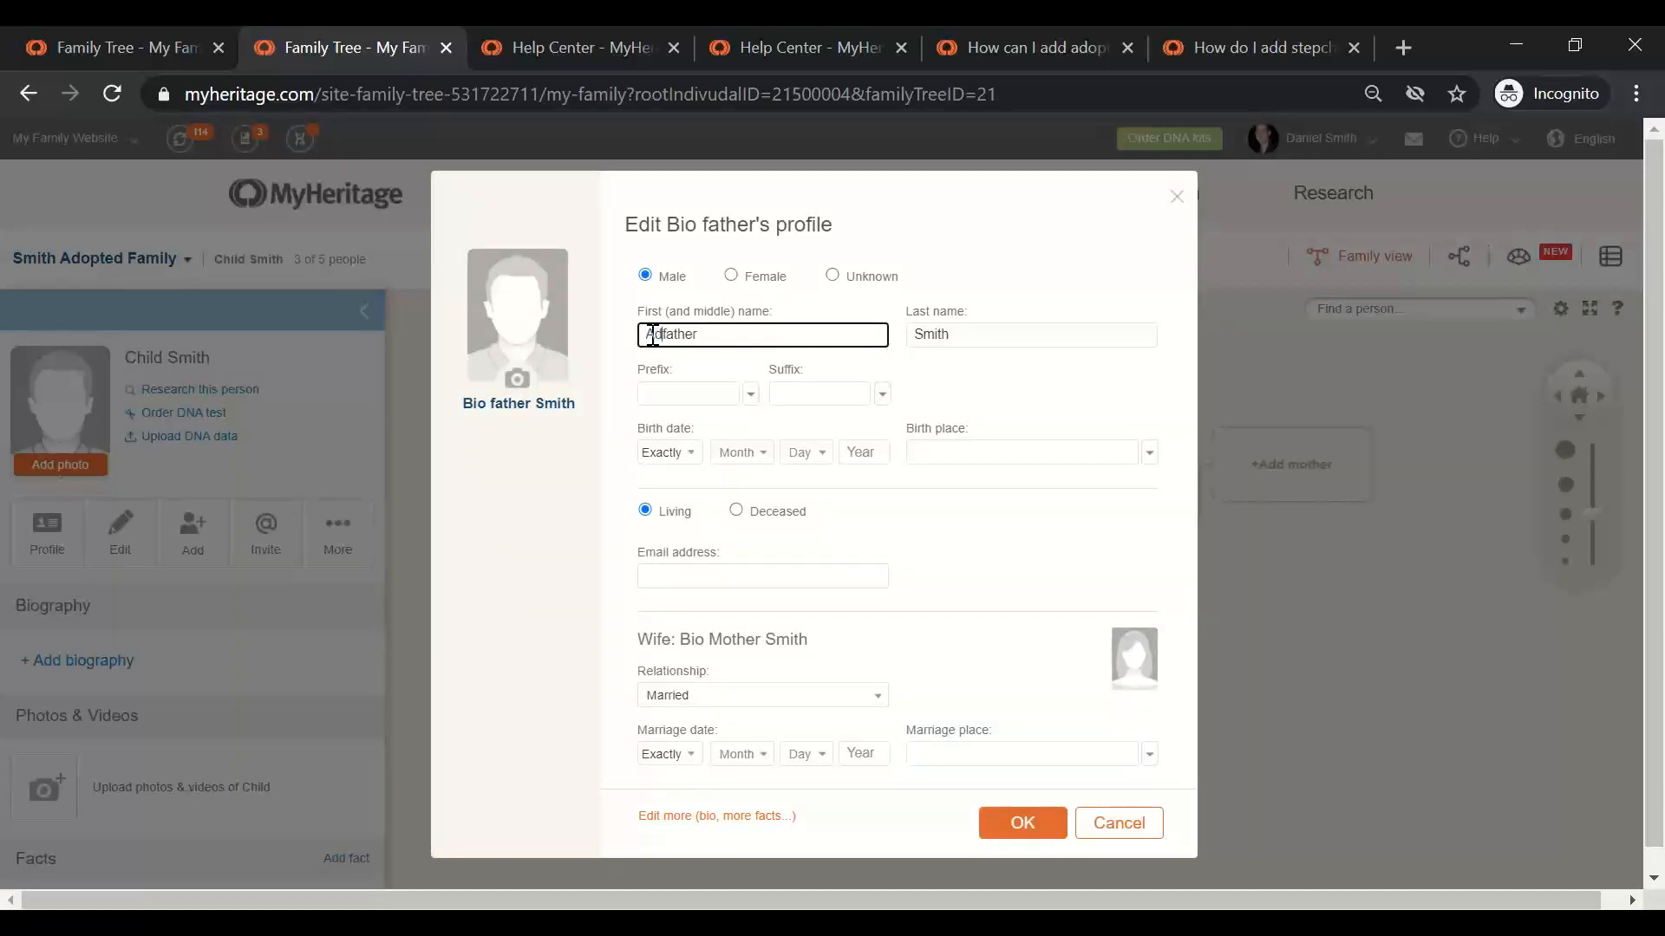
pyautogui.write('ee')
pyautogui.rightClick(652, 334)
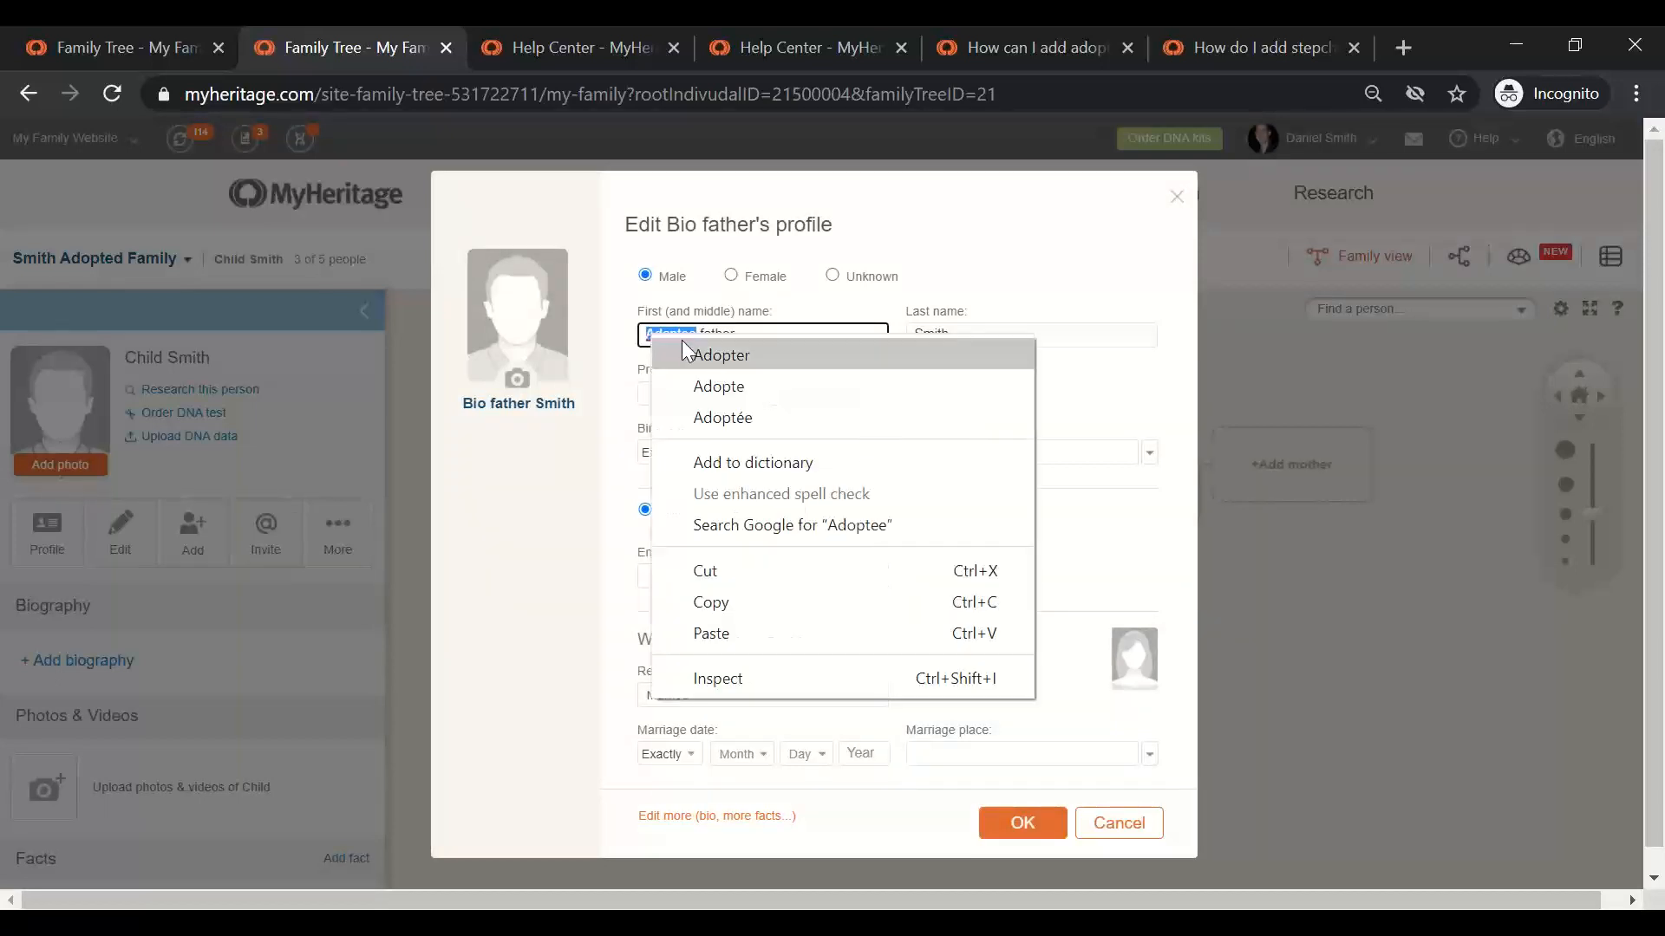
pyautogui.click(708, 385)
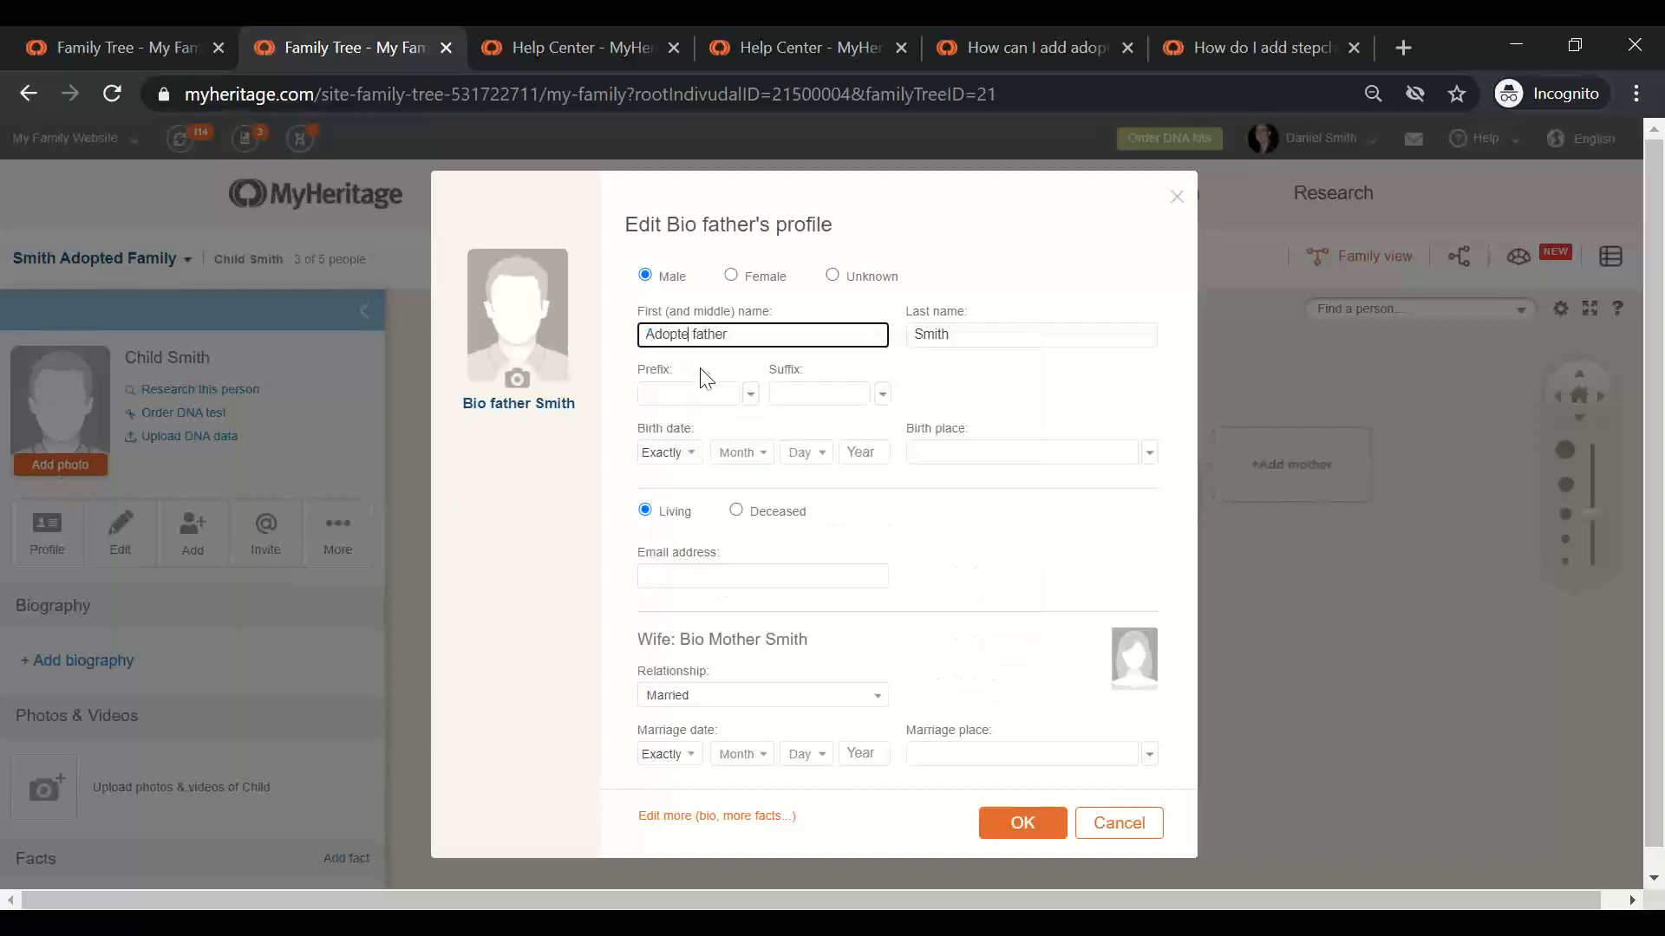
pyautogui.moveTo(693, 336); pyautogui.dragTo(840, 338)
pyautogui.press('BackSpace')
pyautogui.doubleClick(653, 333)
pyautogui.click(1023, 821)
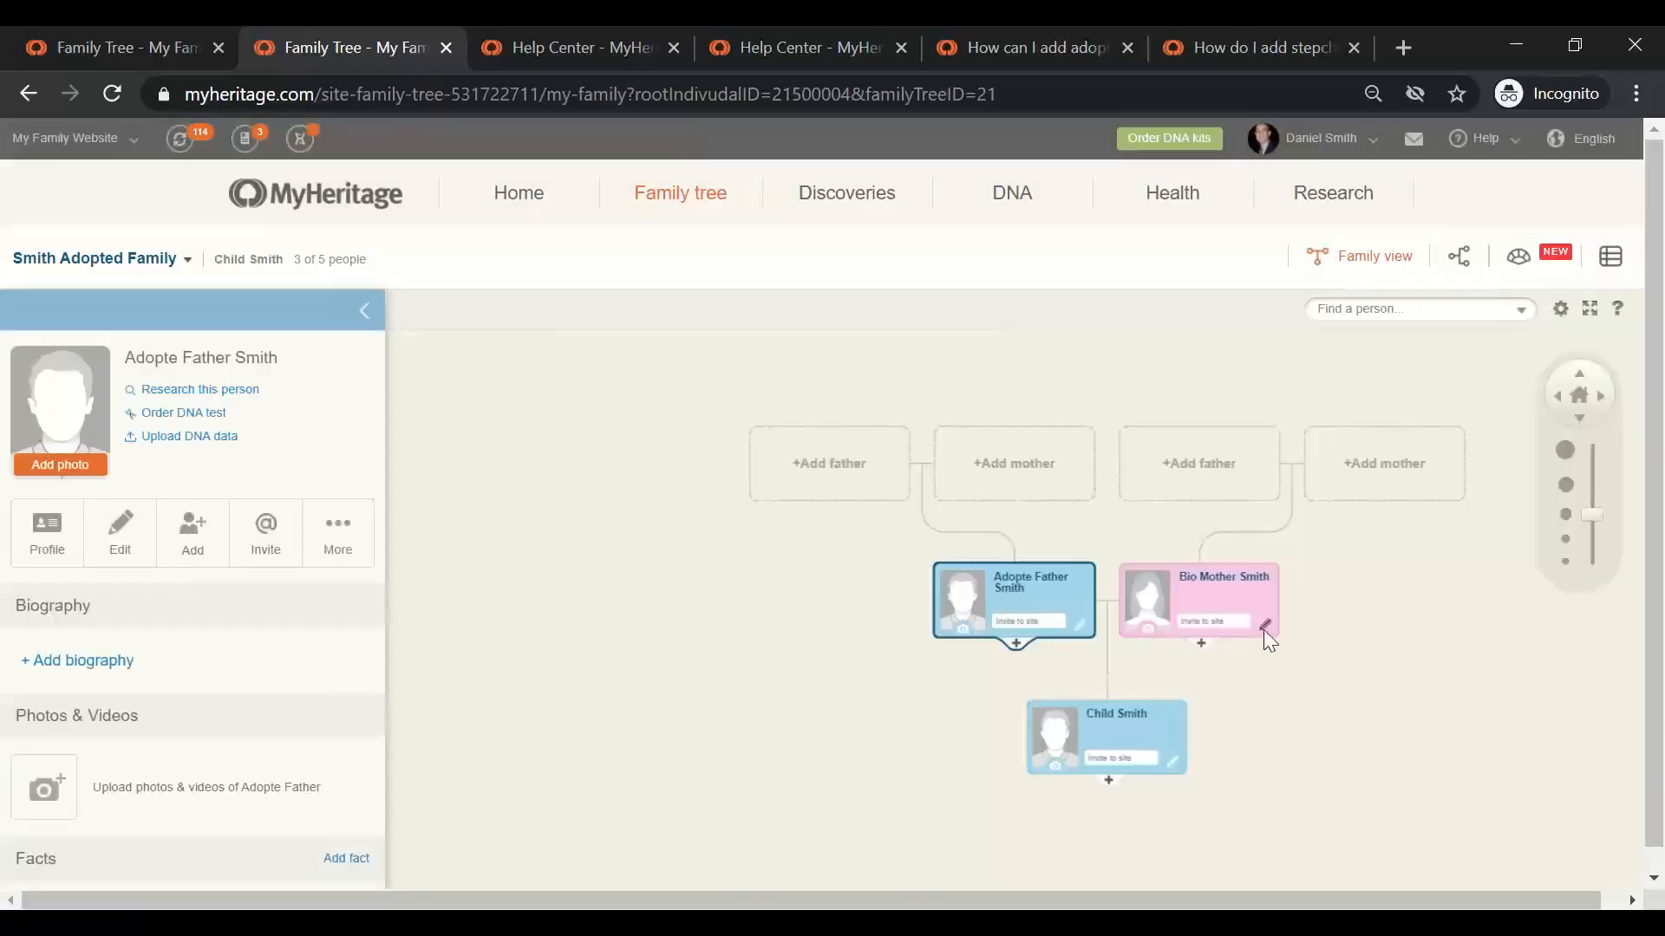
# Change the mother's first name to "Adopte Mother" and save her profile.
pyautogui.click(1264, 628)
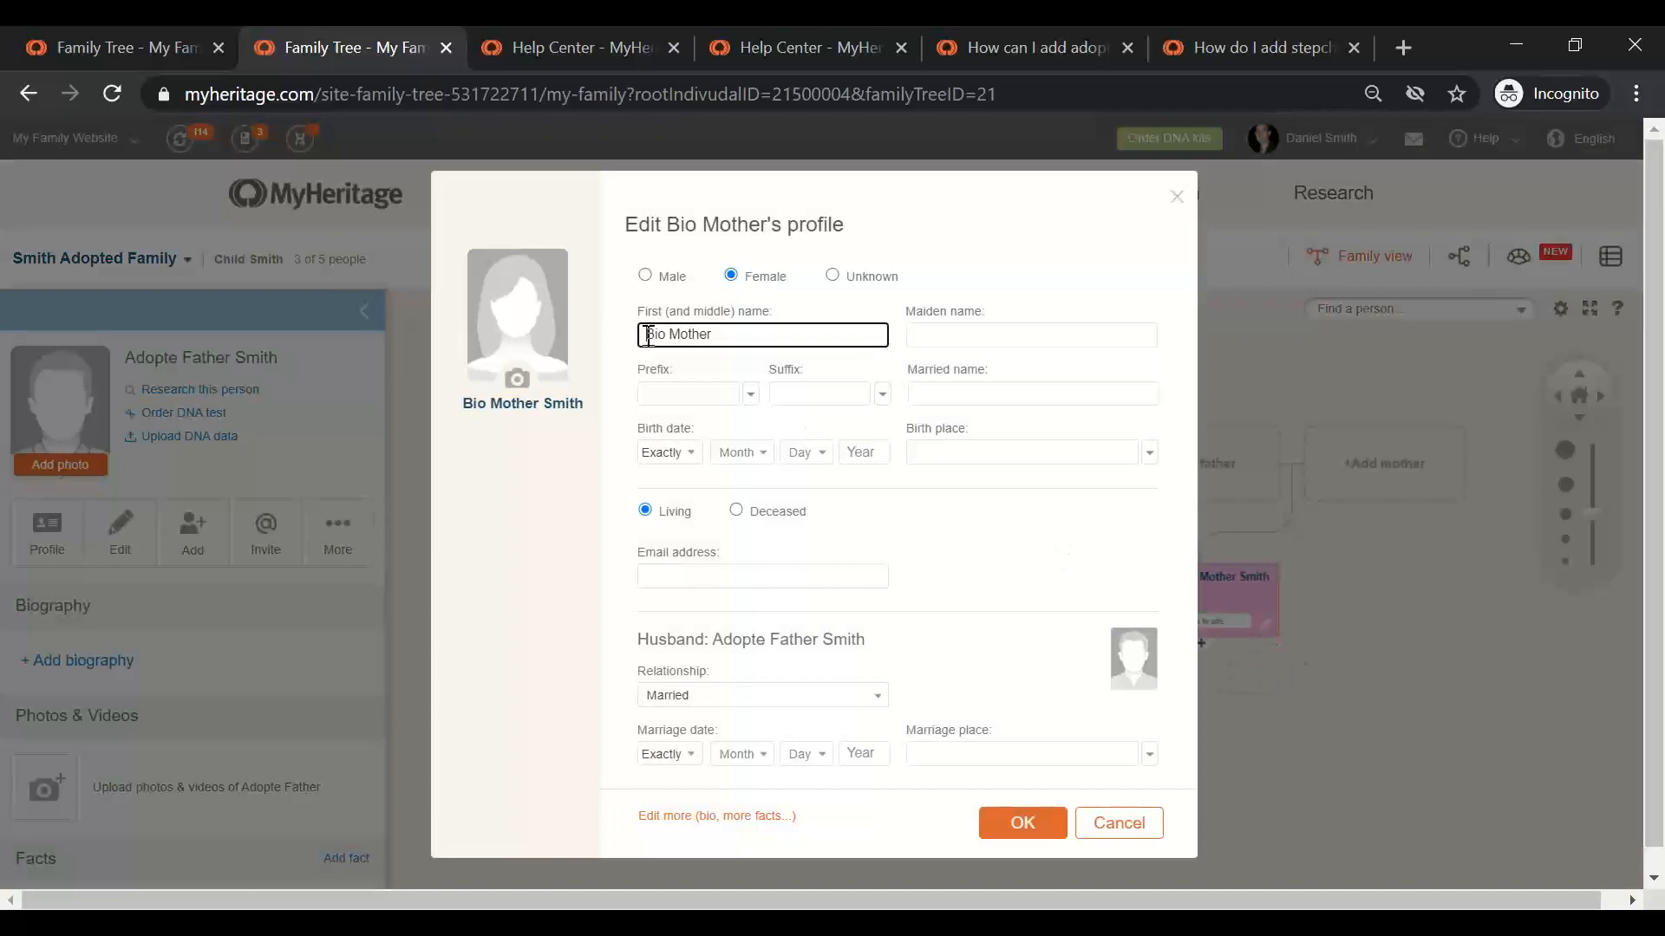
pyautogui.write('Adopte')
pyautogui.press('BackSpace')
pyautogui.click(1026, 822)
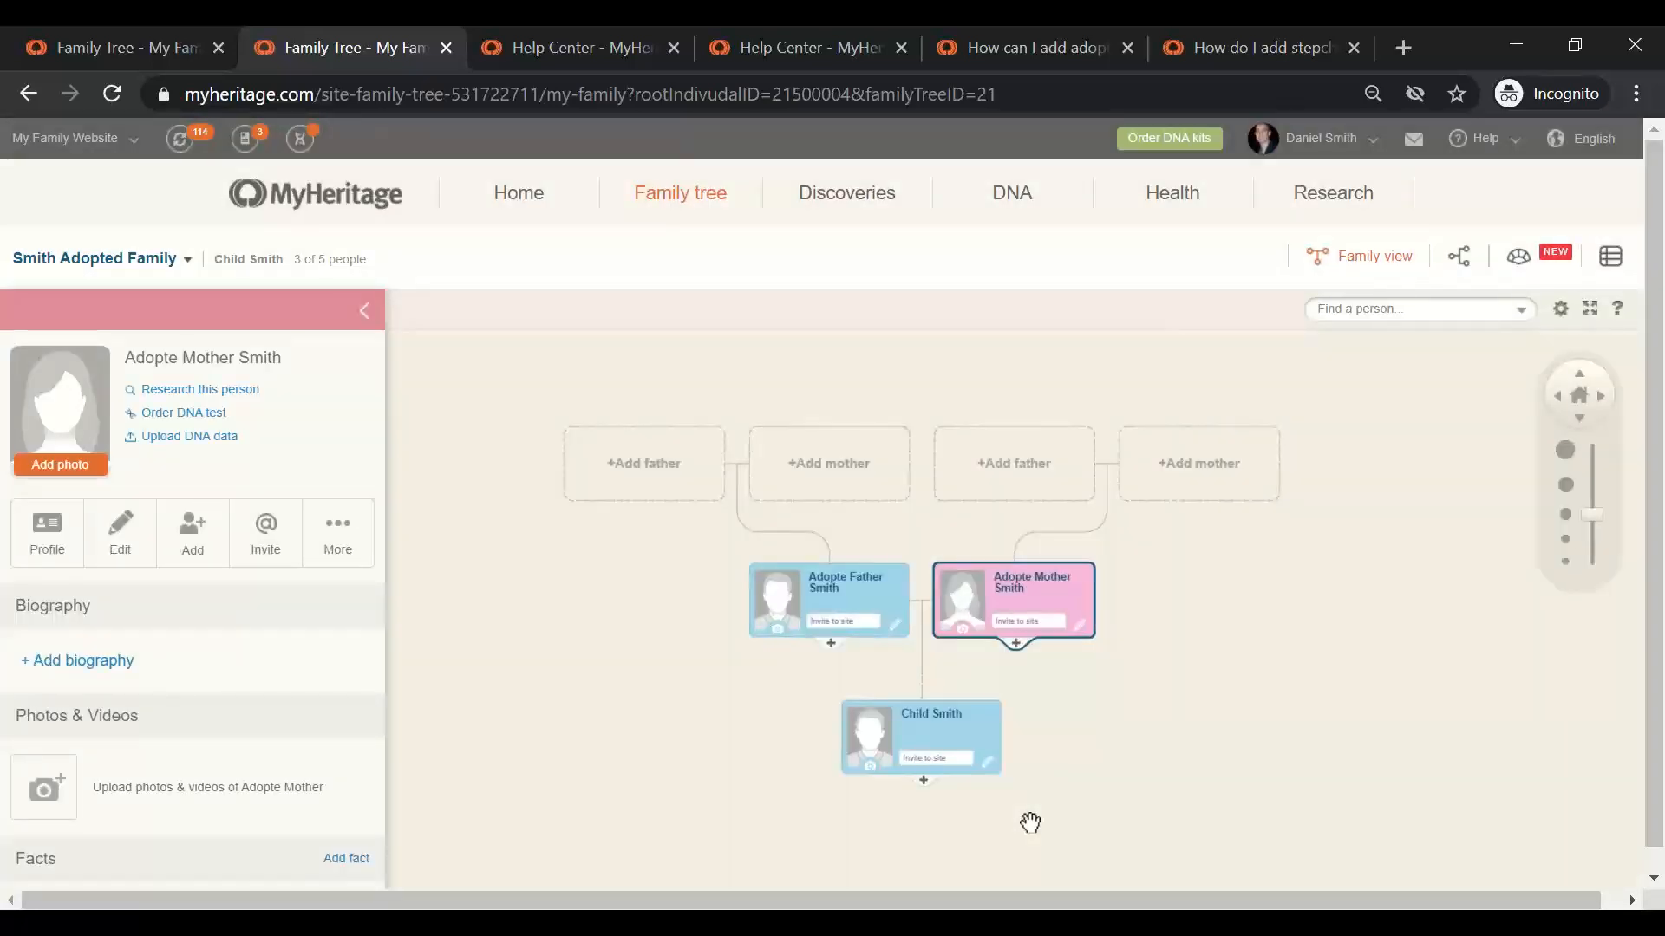
# Revisit the child's family page and return to the tree to inspect the connection line to the adoptive parents.
pyautogui.rightClick(1030, 822)
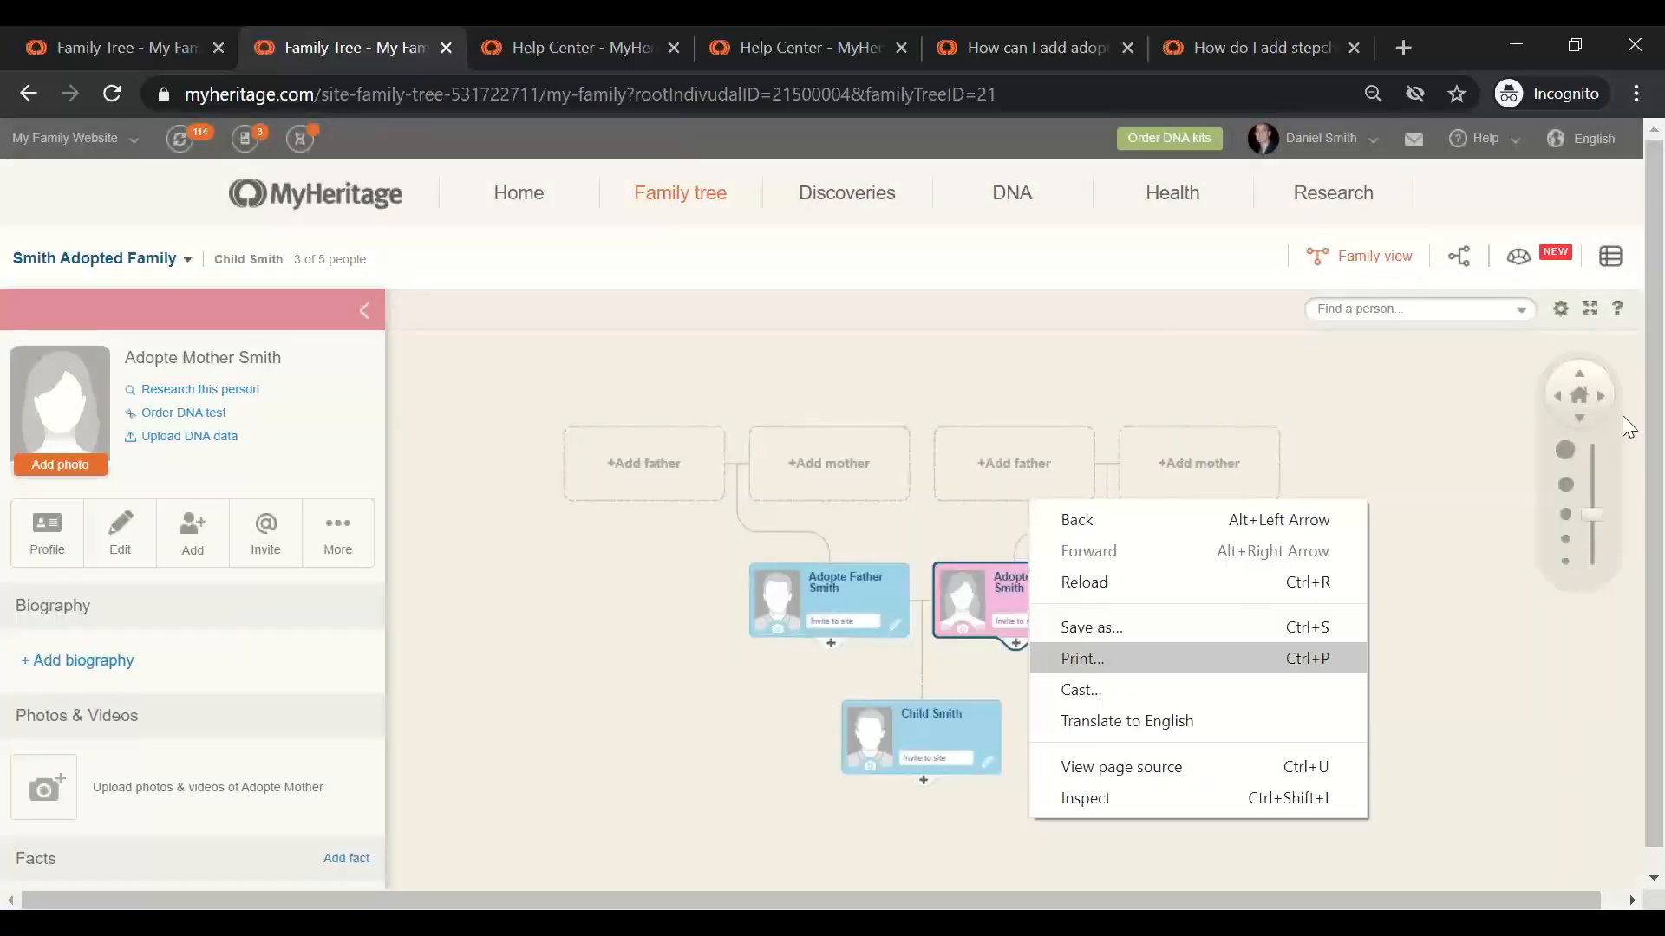
pyautogui.click(1336, 511)
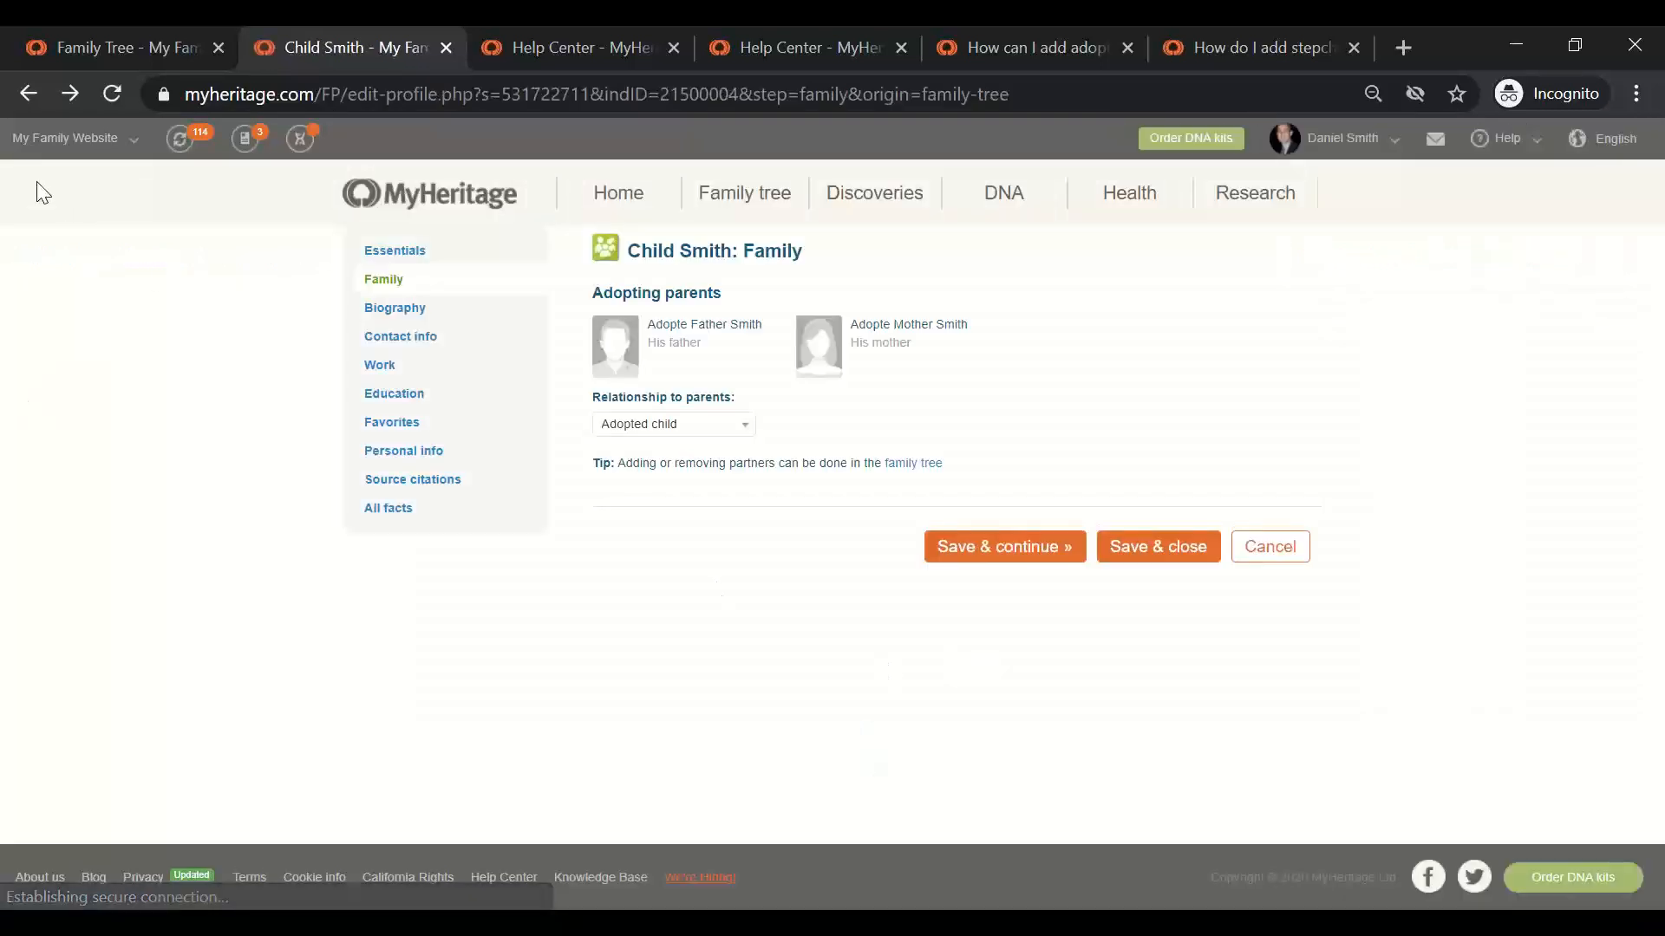
pyautogui.click(71, 90)
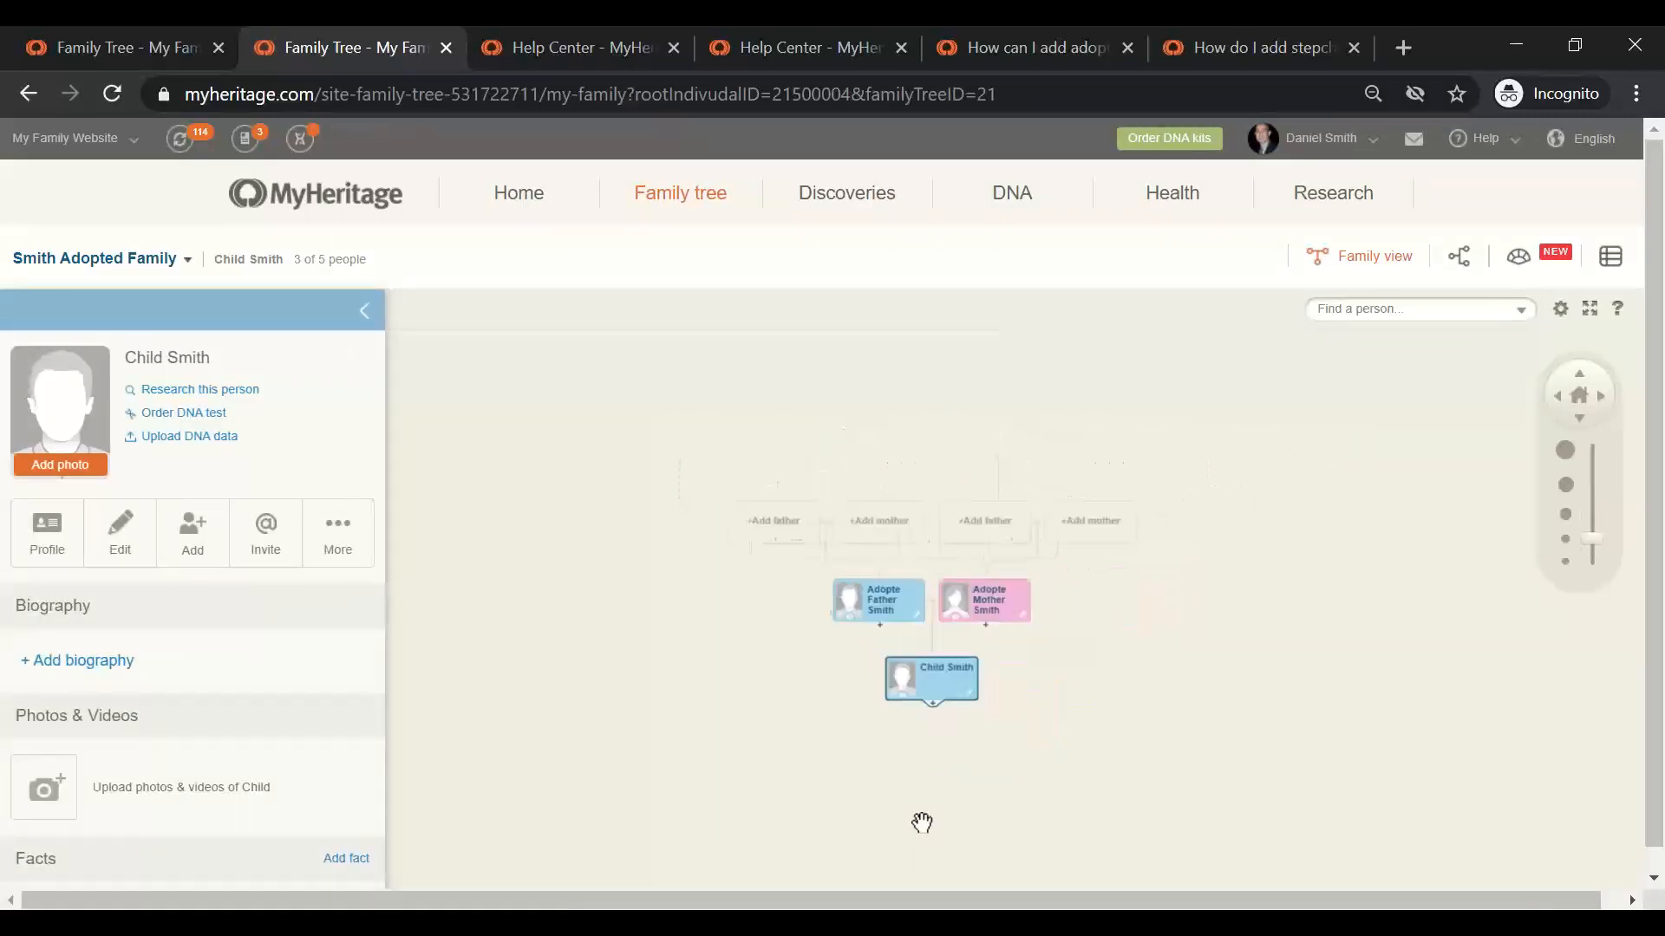
pyautogui.moveTo(885, 777); pyautogui.dragTo(695, 685)
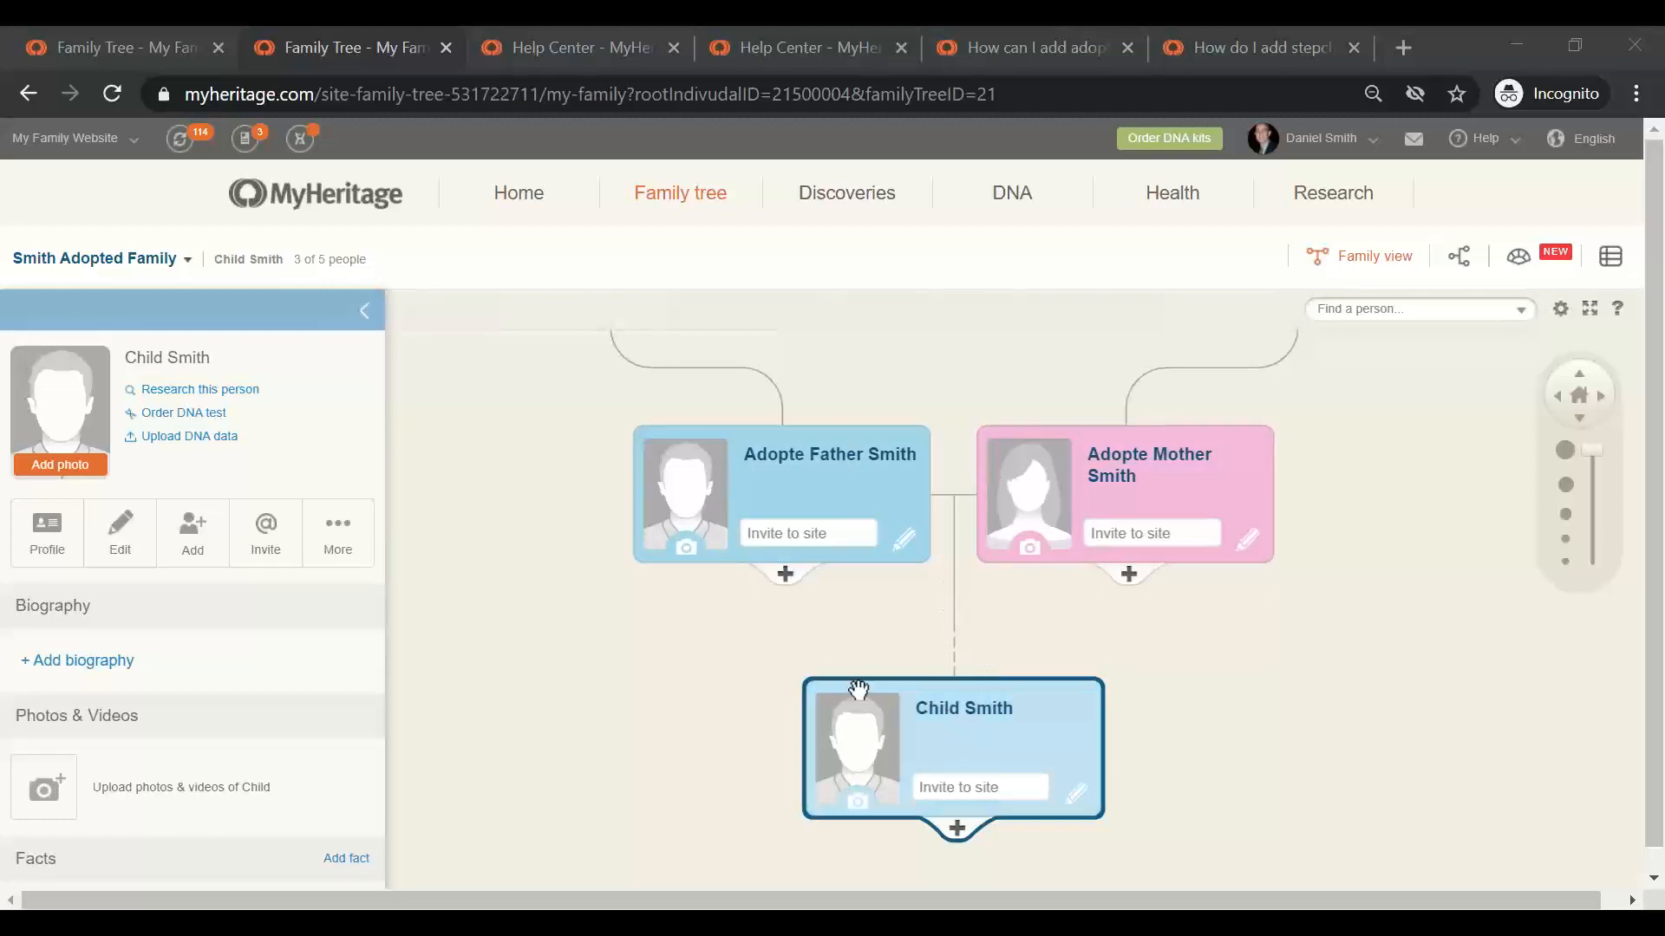
# Connect the child to an existing parent, choosing the male profile with the first name "Adoptive" and a photo.
pyautogui.click(340, 537)
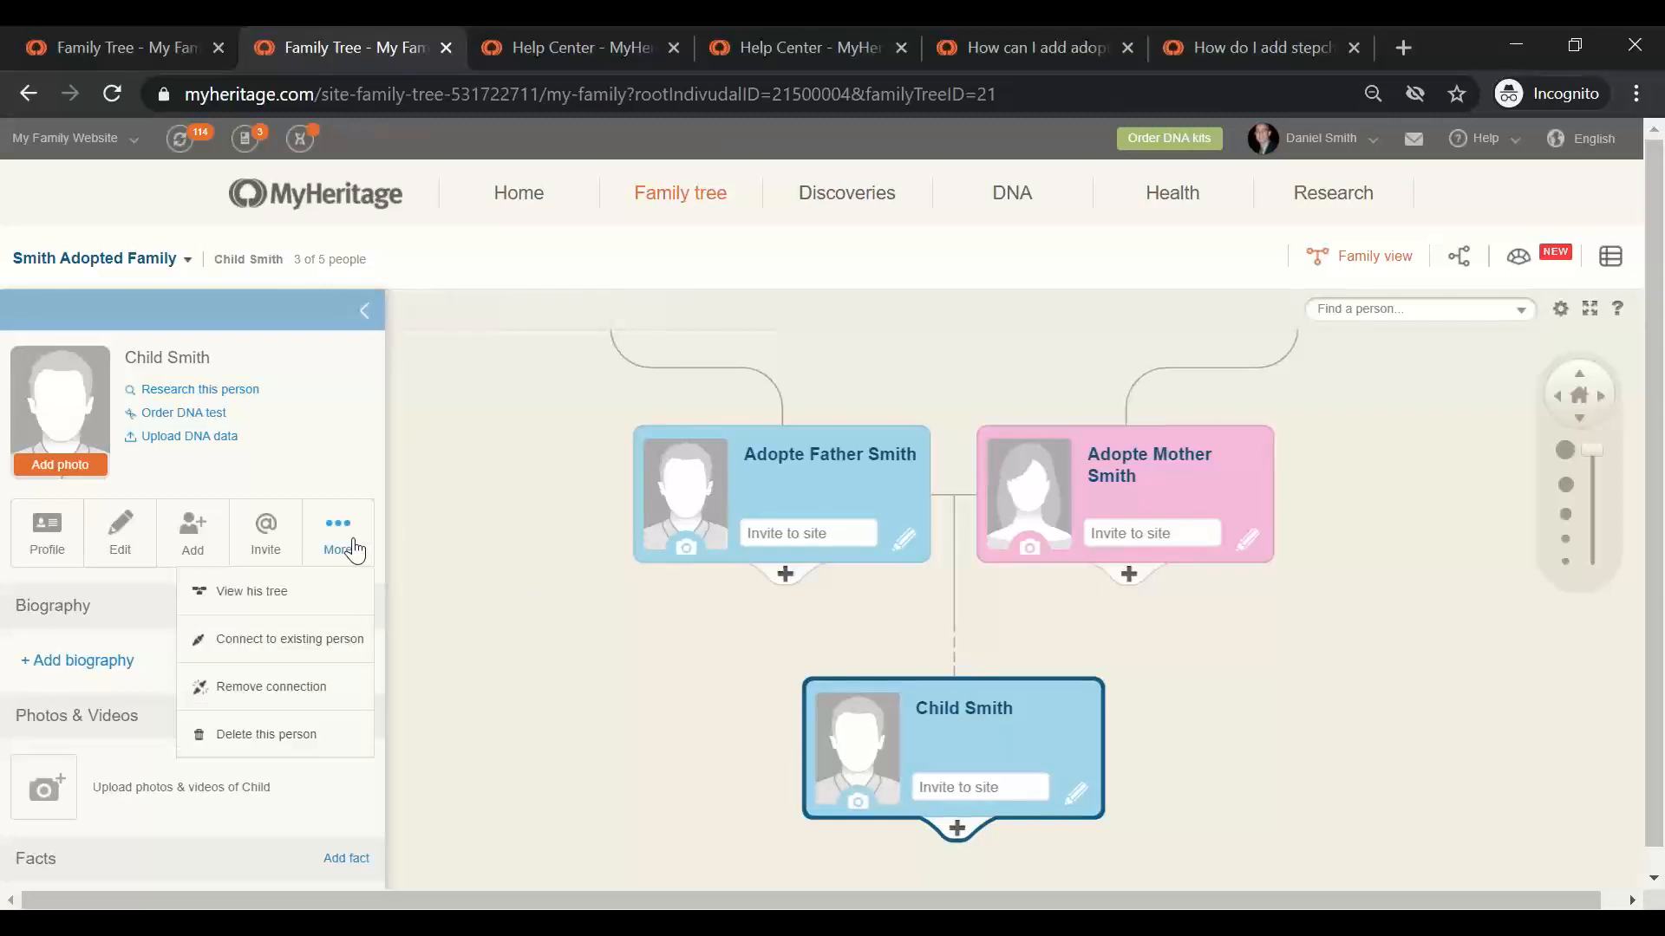
pyautogui.click(310, 632)
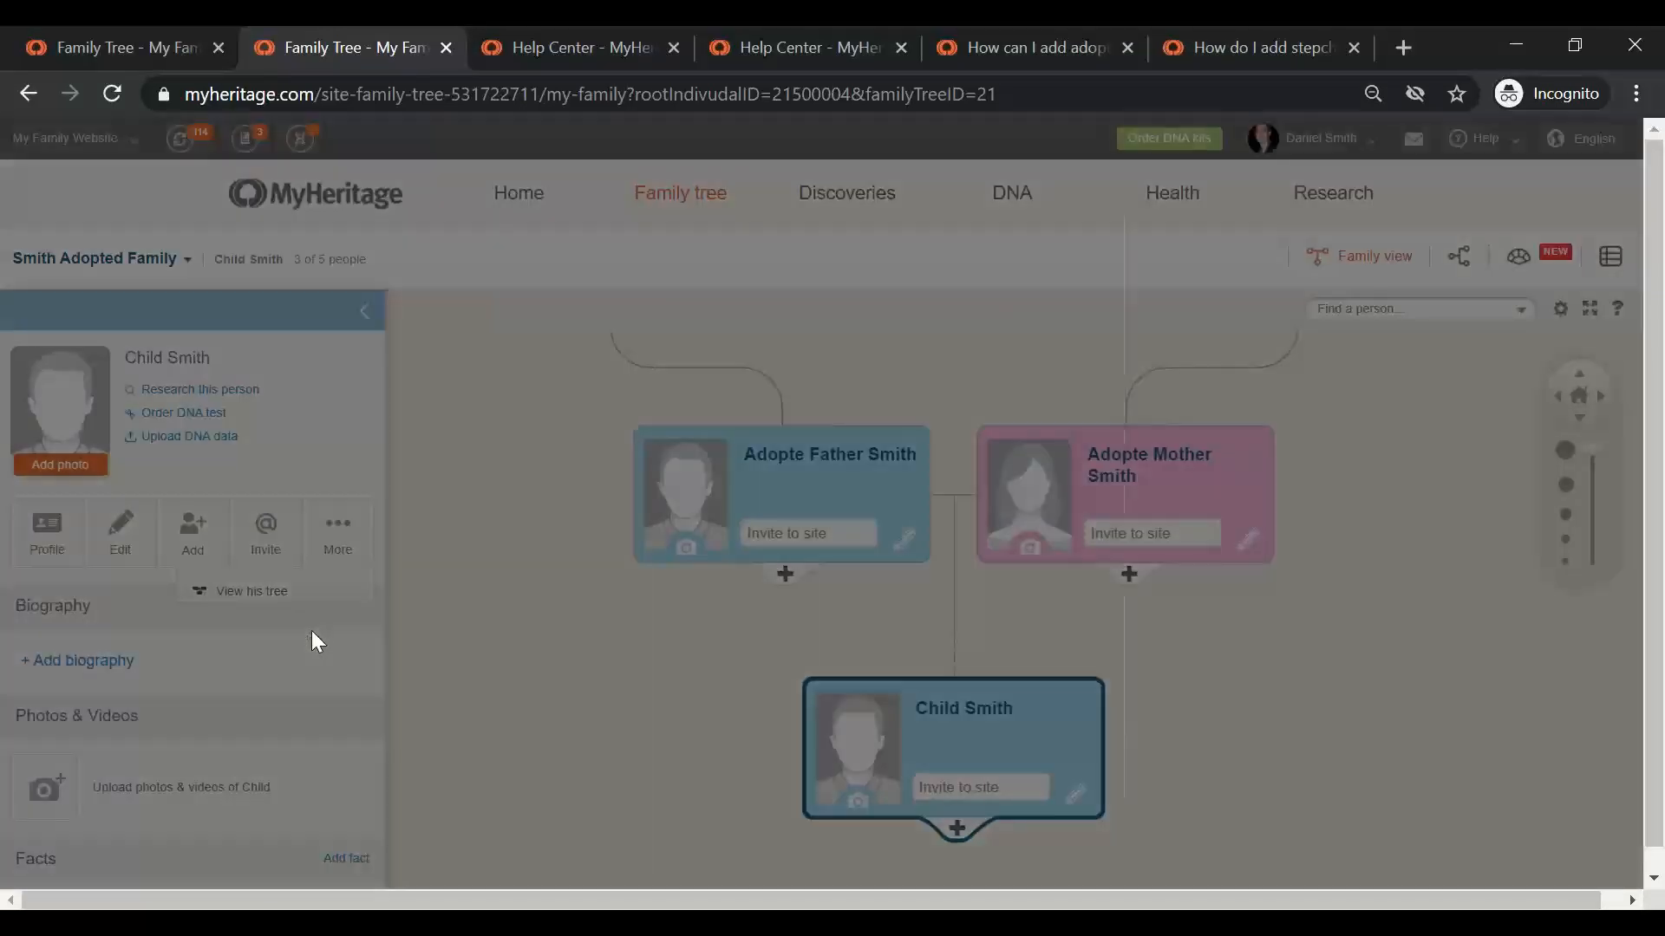
pyautogui.click(708, 330)
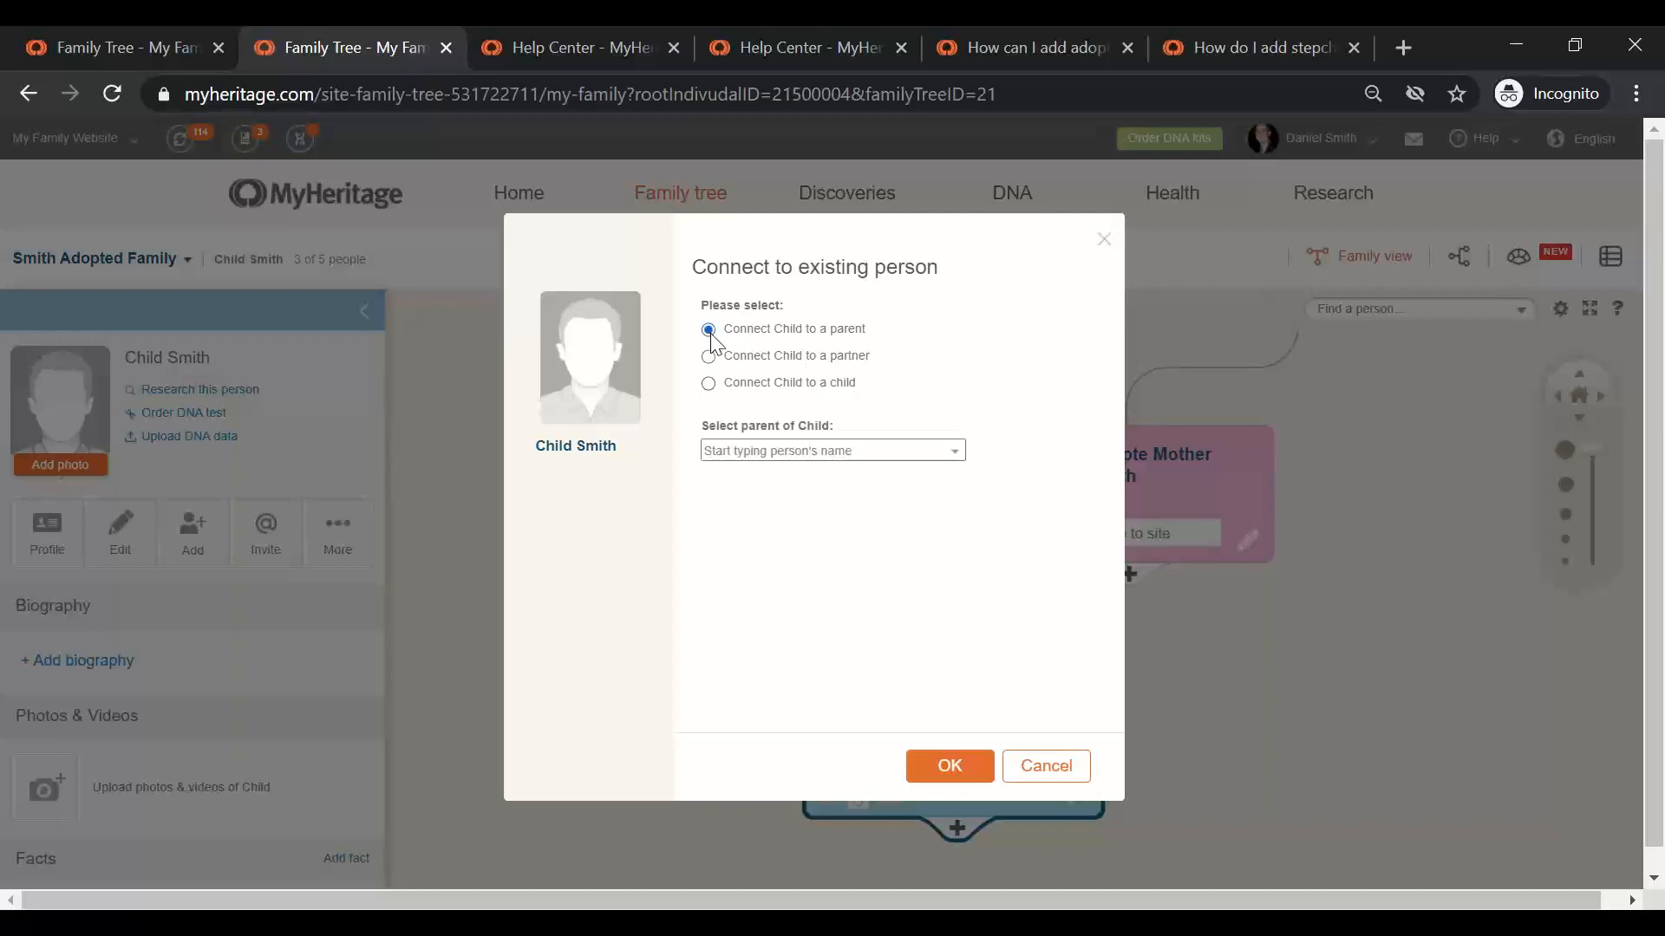
pyautogui.click(956, 452)
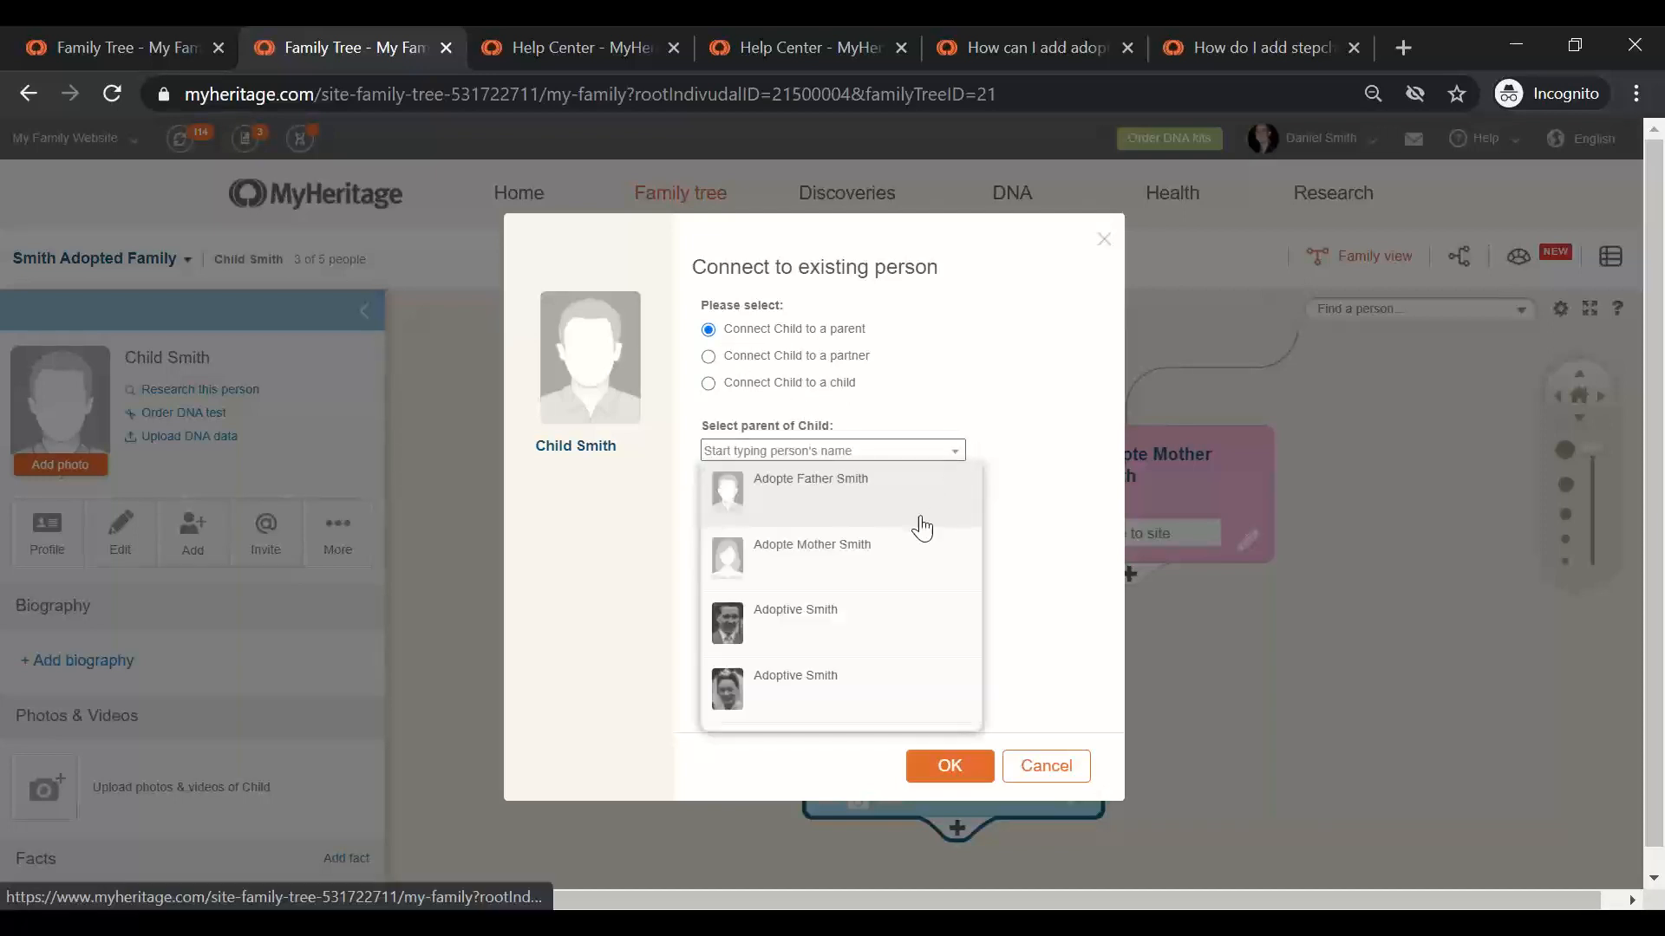
pyautogui.click(774, 625)
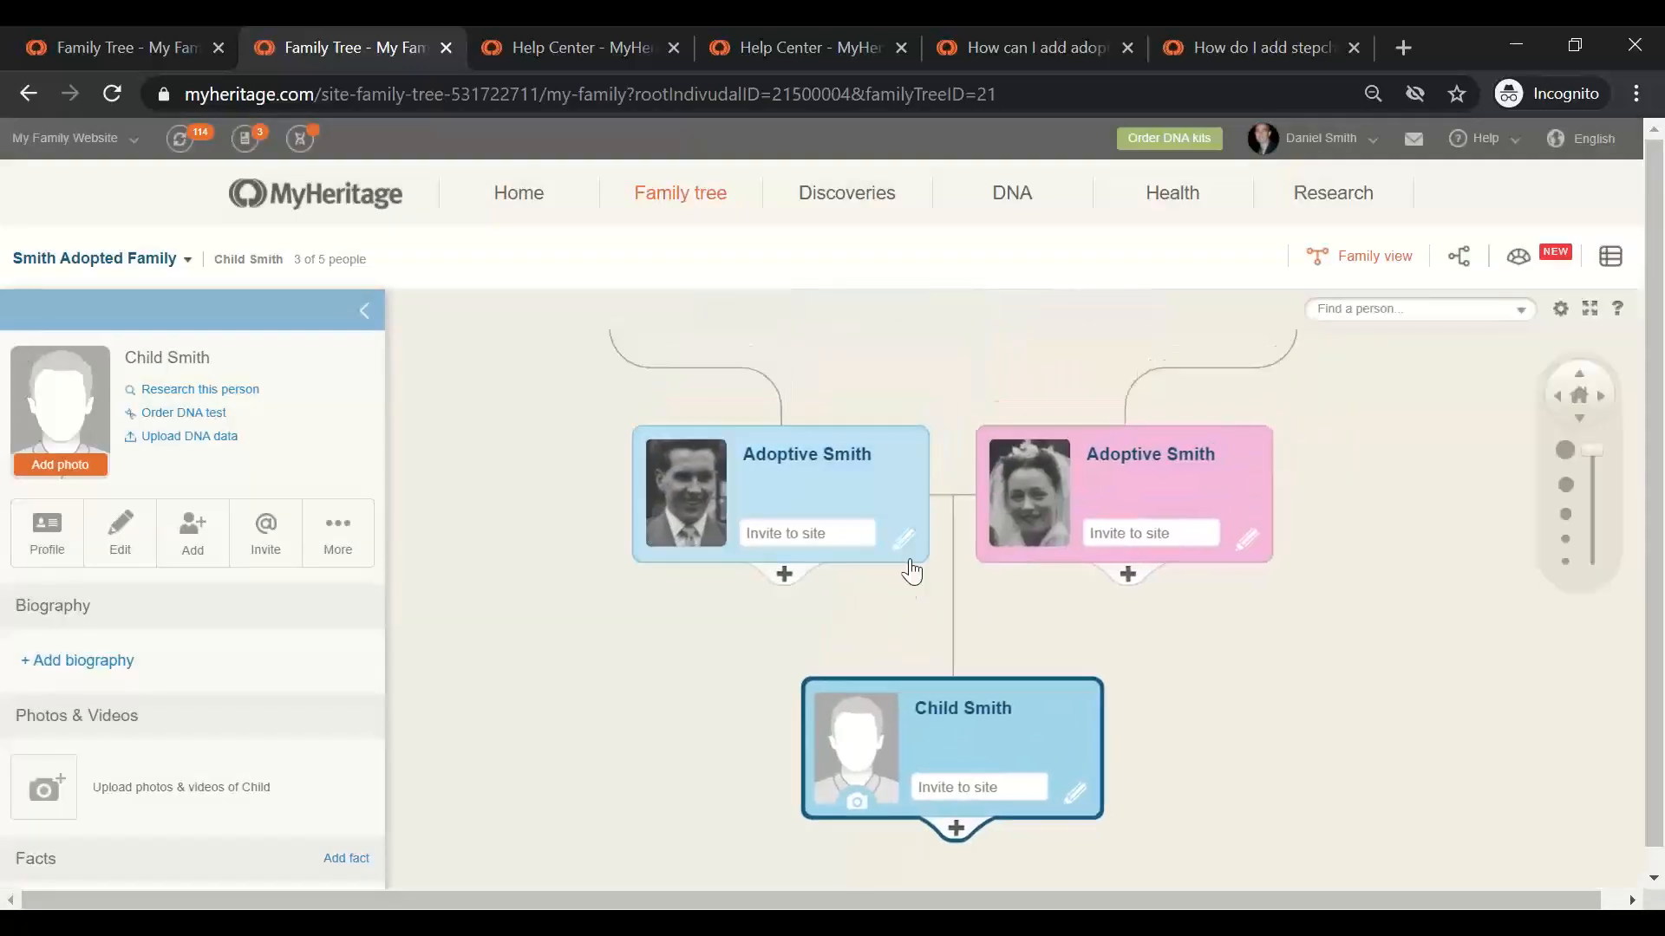
# Set the first name of the newly connected father to "Bio Father" and save his profile.
pyautogui.click(904, 545)
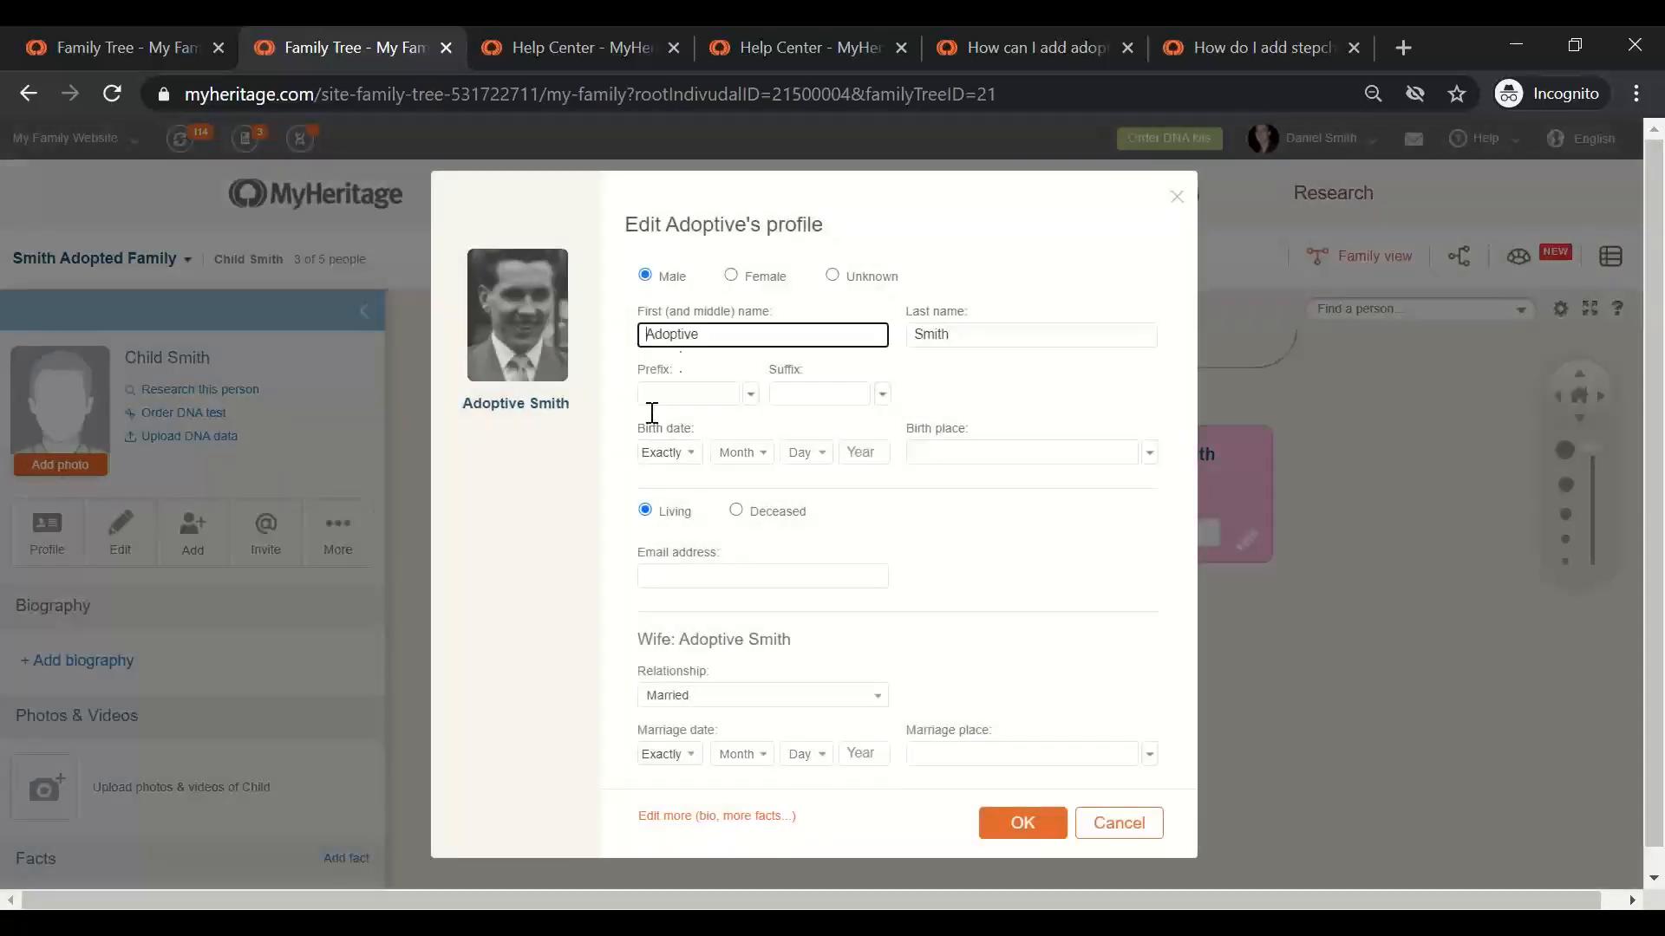
pyautogui.doubleClick(684, 341)
pyautogui.write('M')
pyautogui.press('BackSpace')
pyautogui.write('Bio Father')
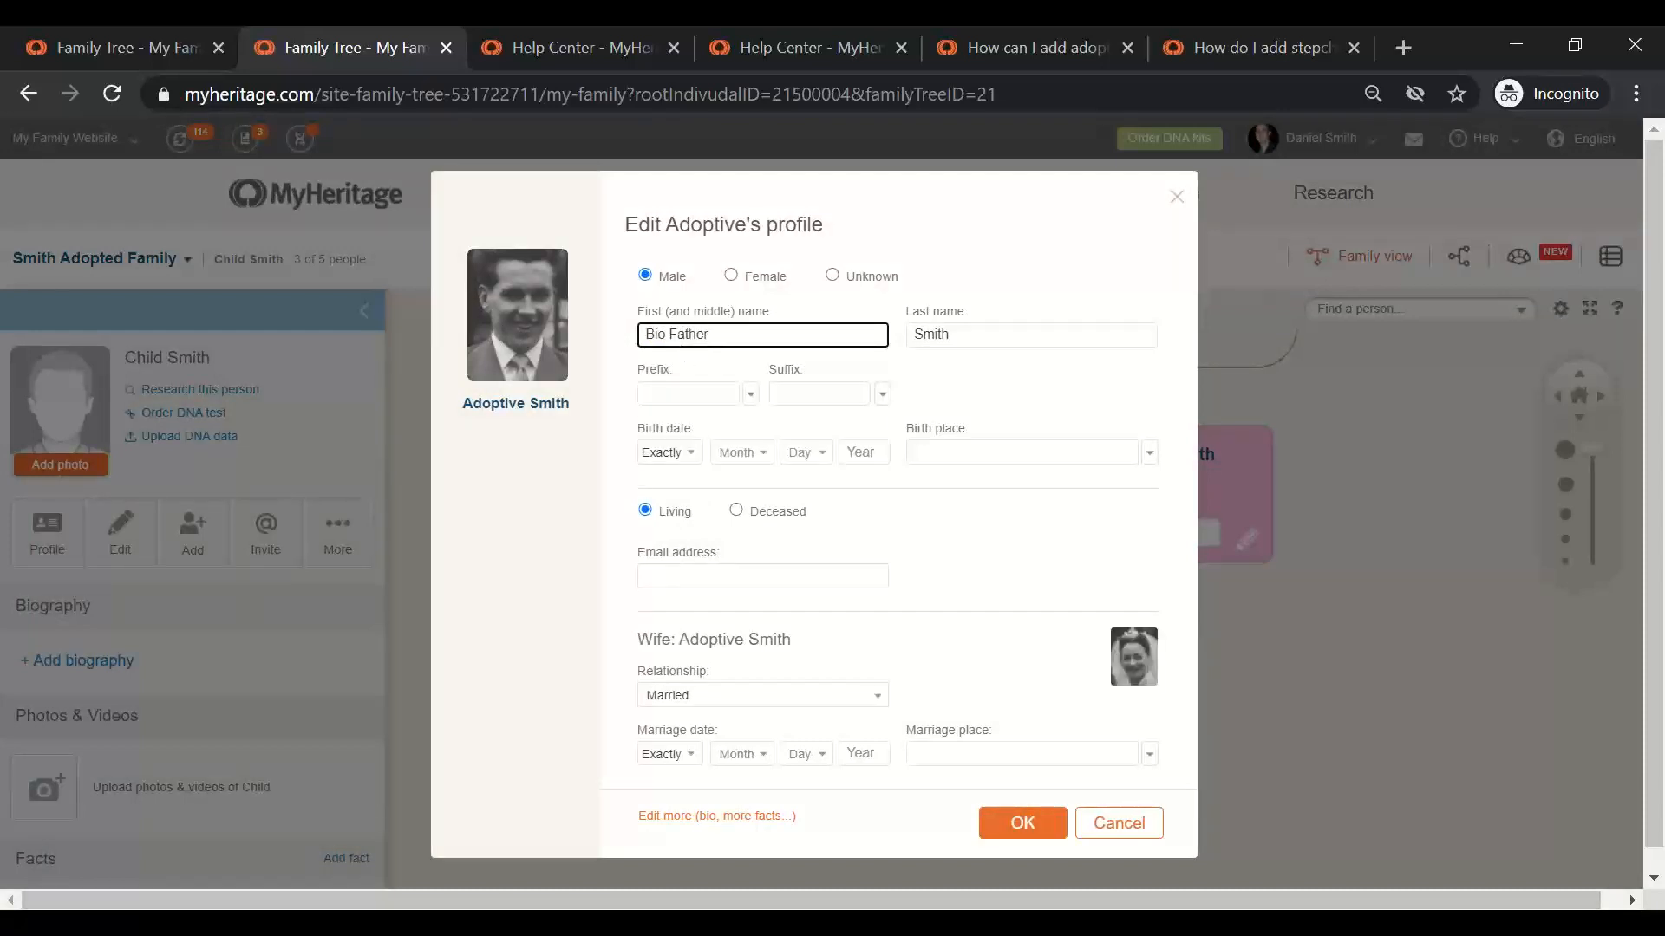
pyautogui.click(1031, 837)
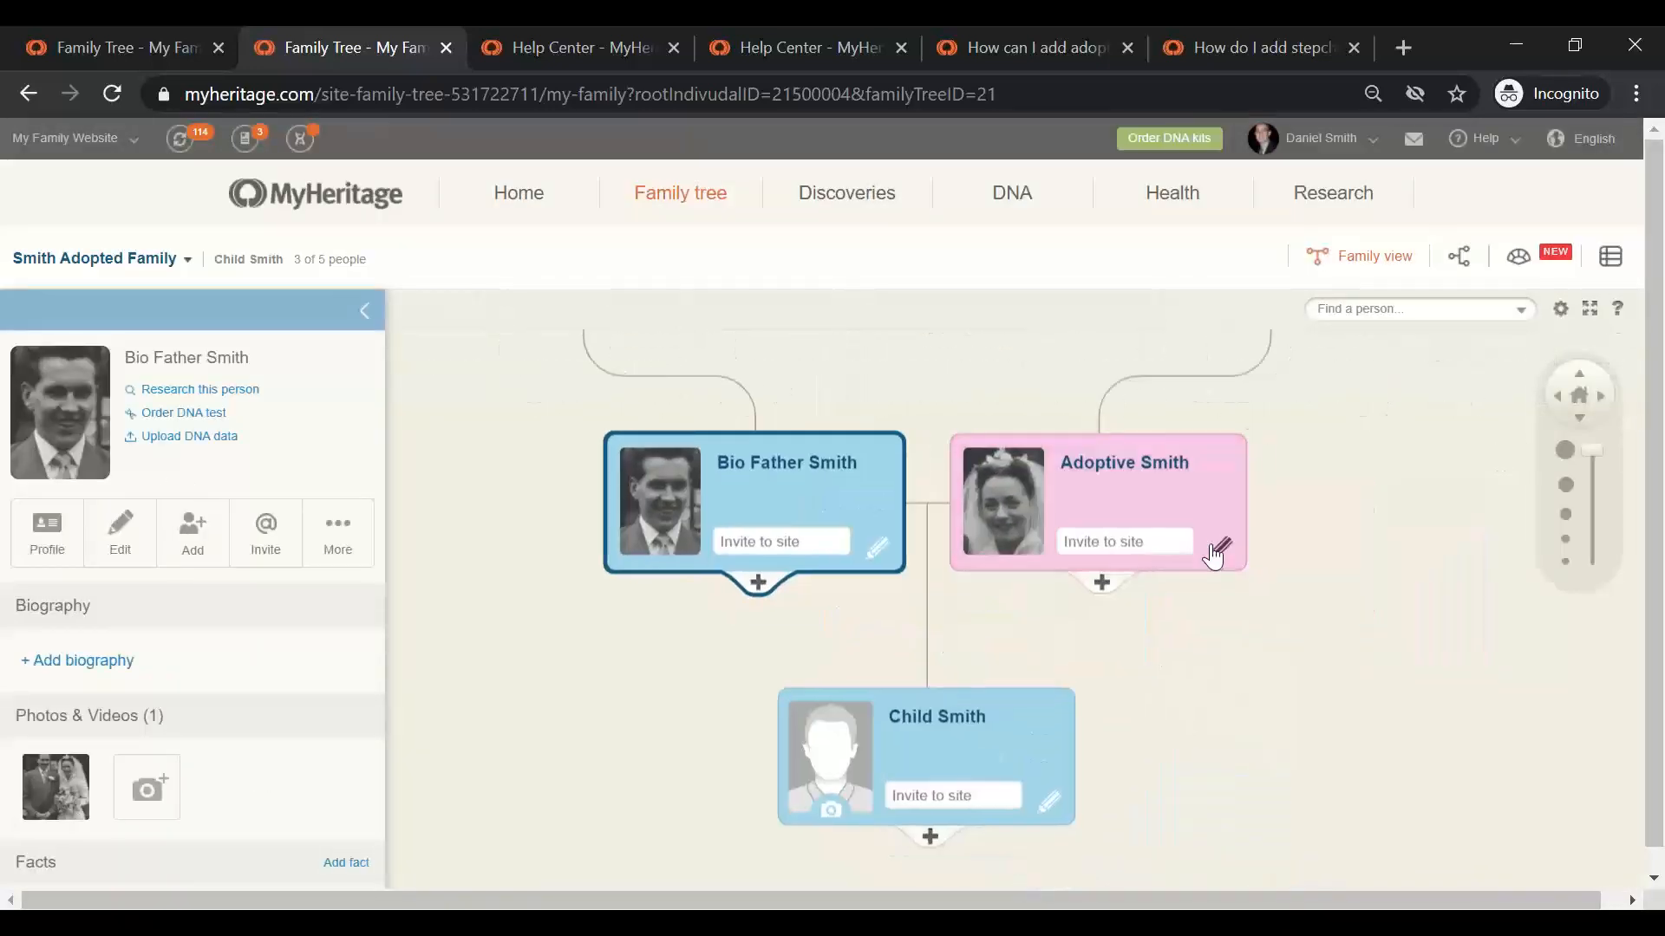
# Set the first name of the newly connected mother to "Bio Mother" and save her profile.
pyautogui.click(1223, 548)
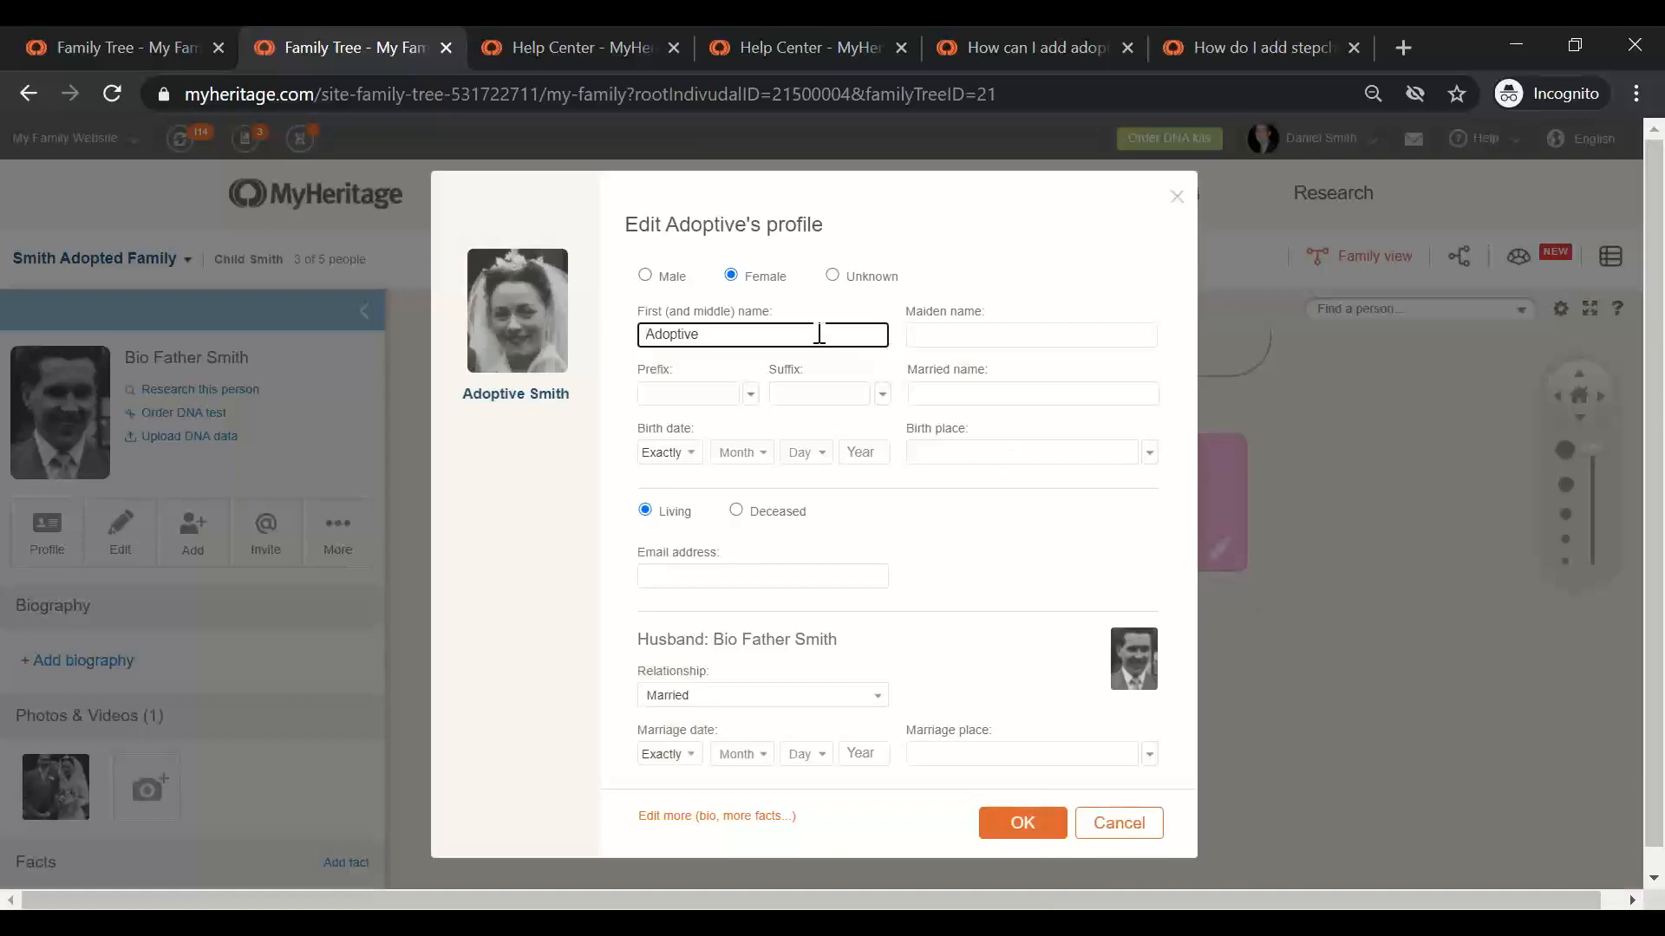
pyautogui.doubleClick(676, 341)
pyautogui.write('Bio Mother')
pyautogui.click(1001, 822)
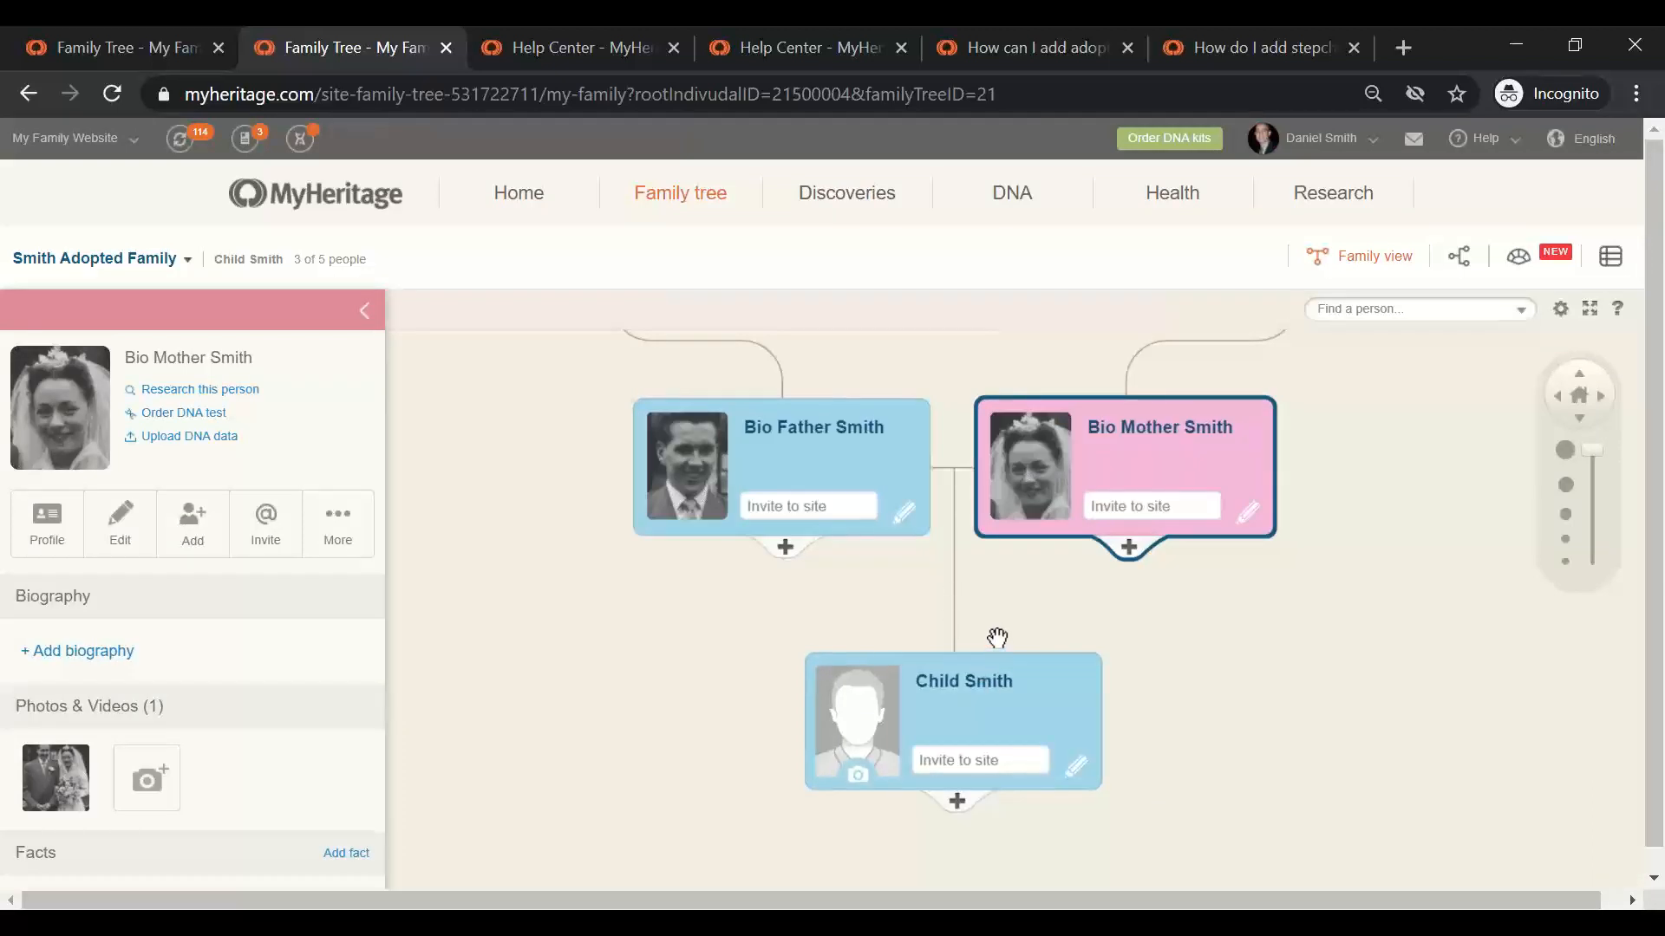
# Open the child's full profile from the tree and review the parents listed under immediate family.
pyautogui.moveTo(1008, 624); pyautogui.dragTo(992, 659)
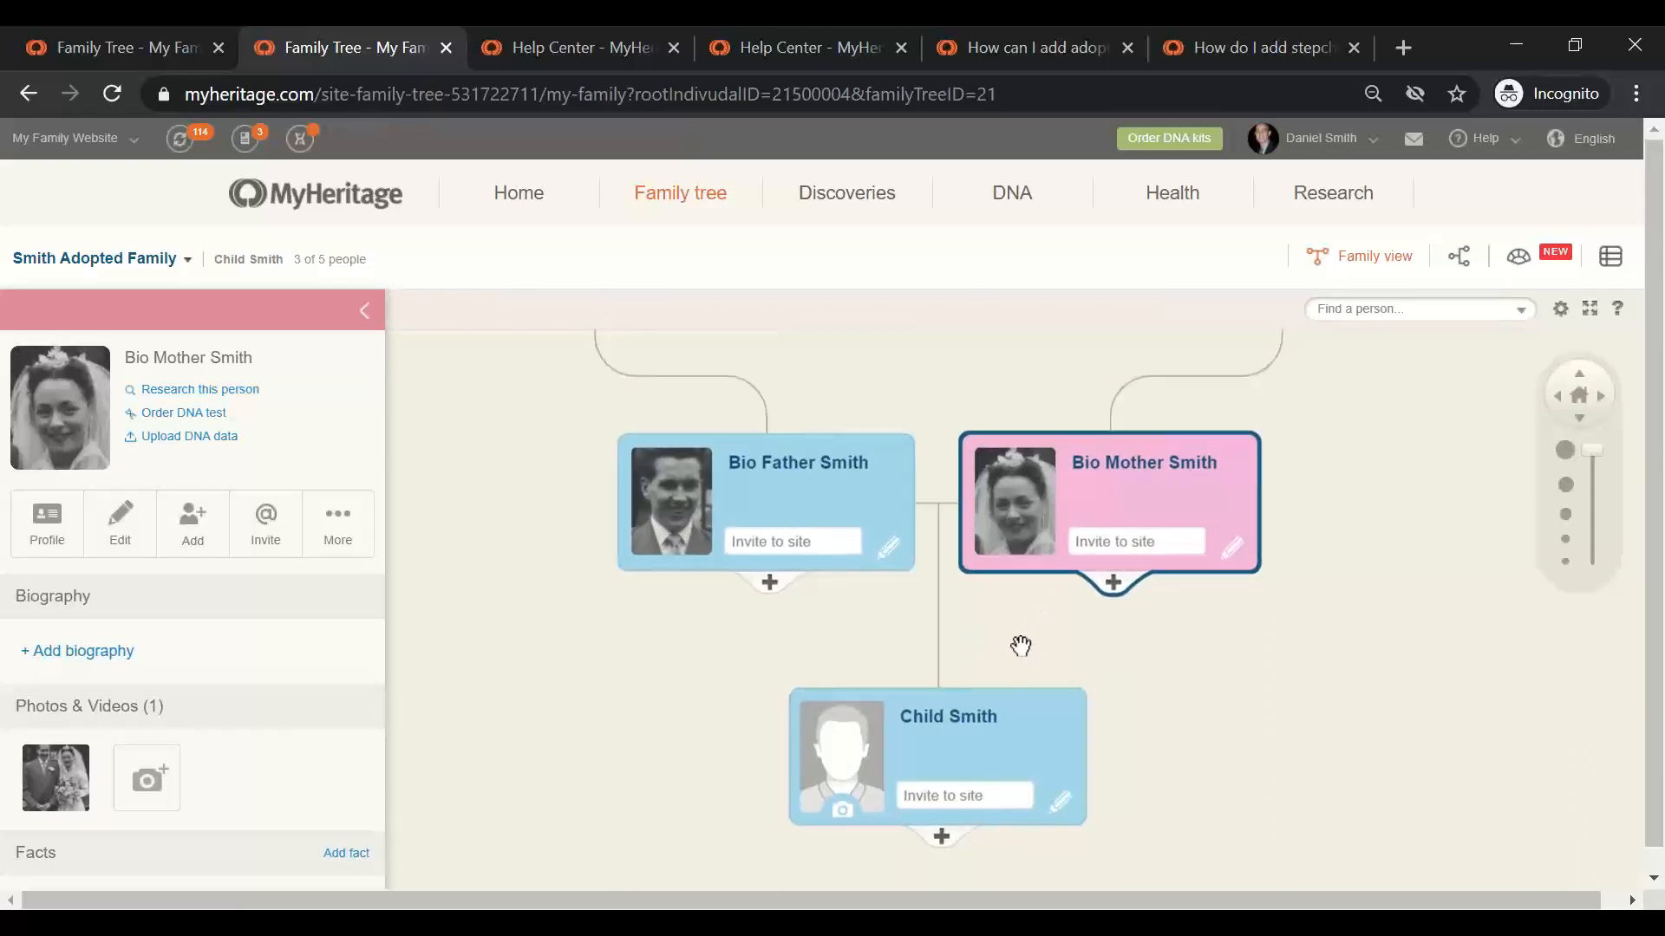
pyautogui.click(921, 728)
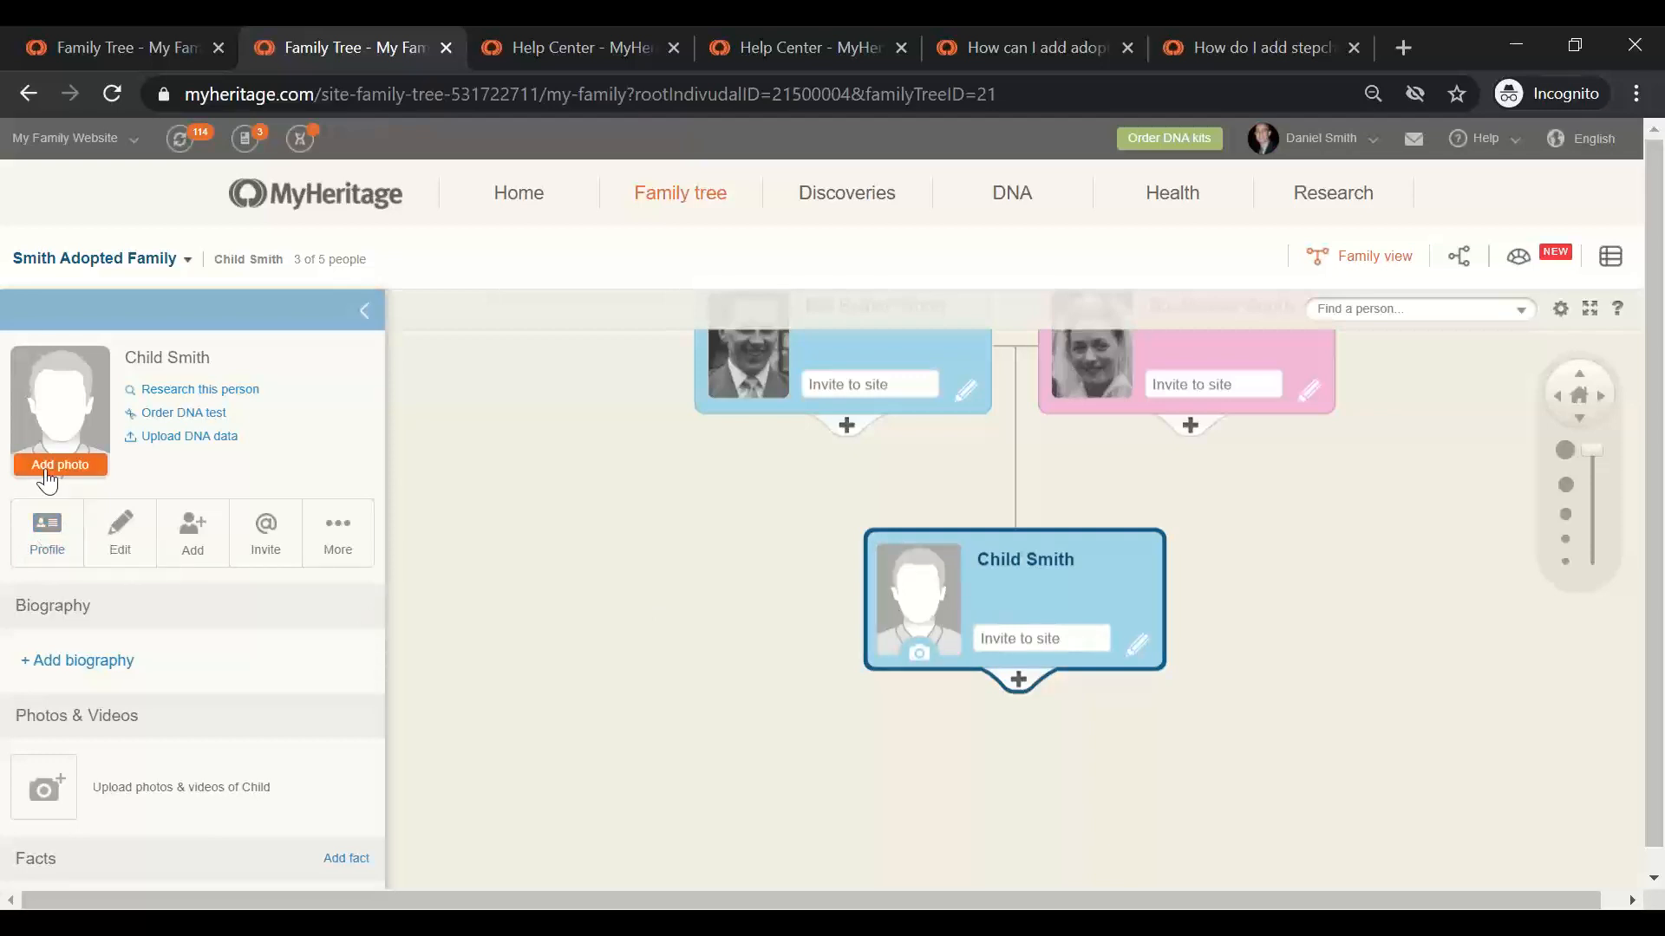
pyautogui.click(39, 543)
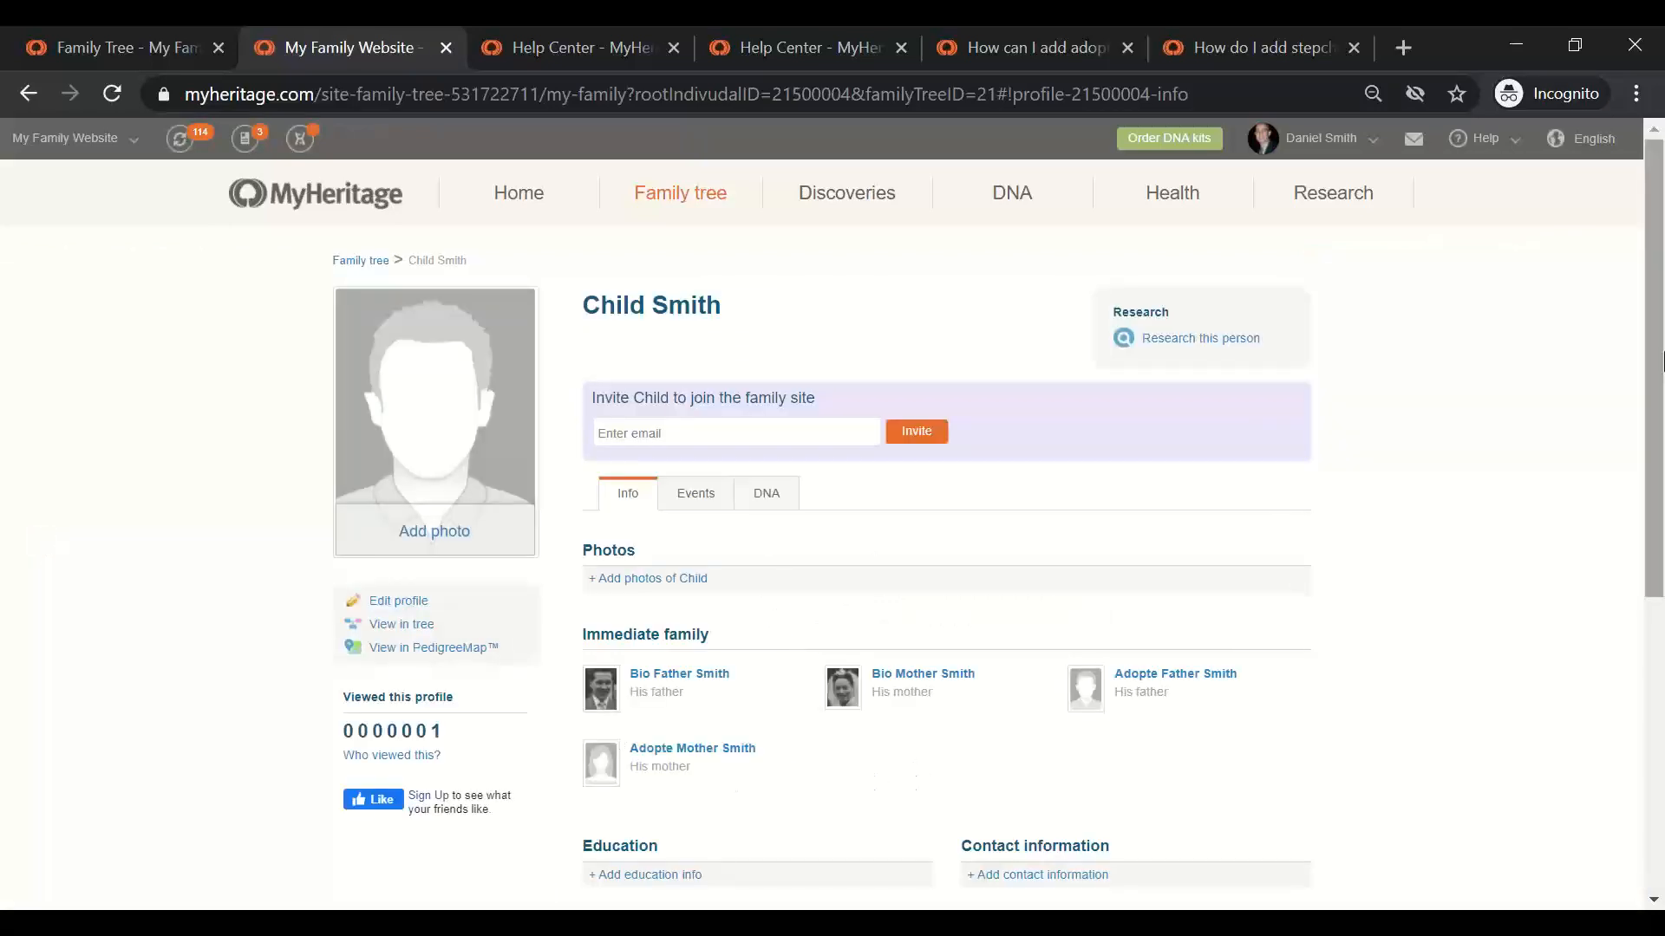
pyautogui.moveTo(1656, 369); pyautogui.dragTo(1656, 458)
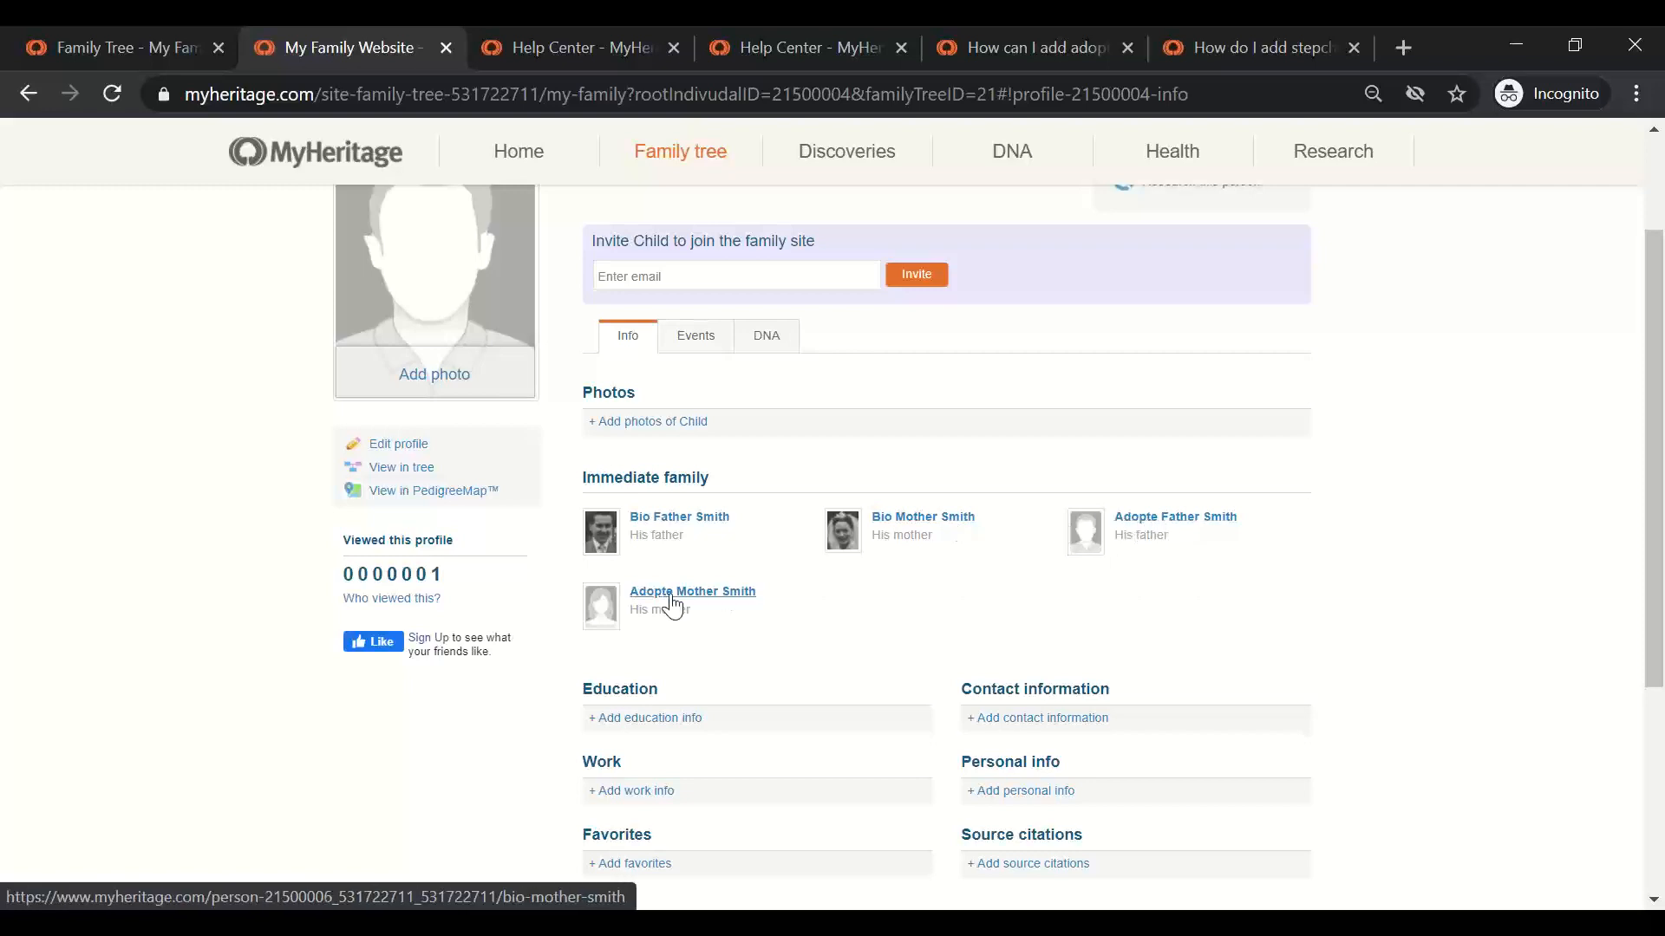
# Go to the adoptive father's profile and view his branch in the tree, including the connection to the child.
pyautogui.click(1176, 525)
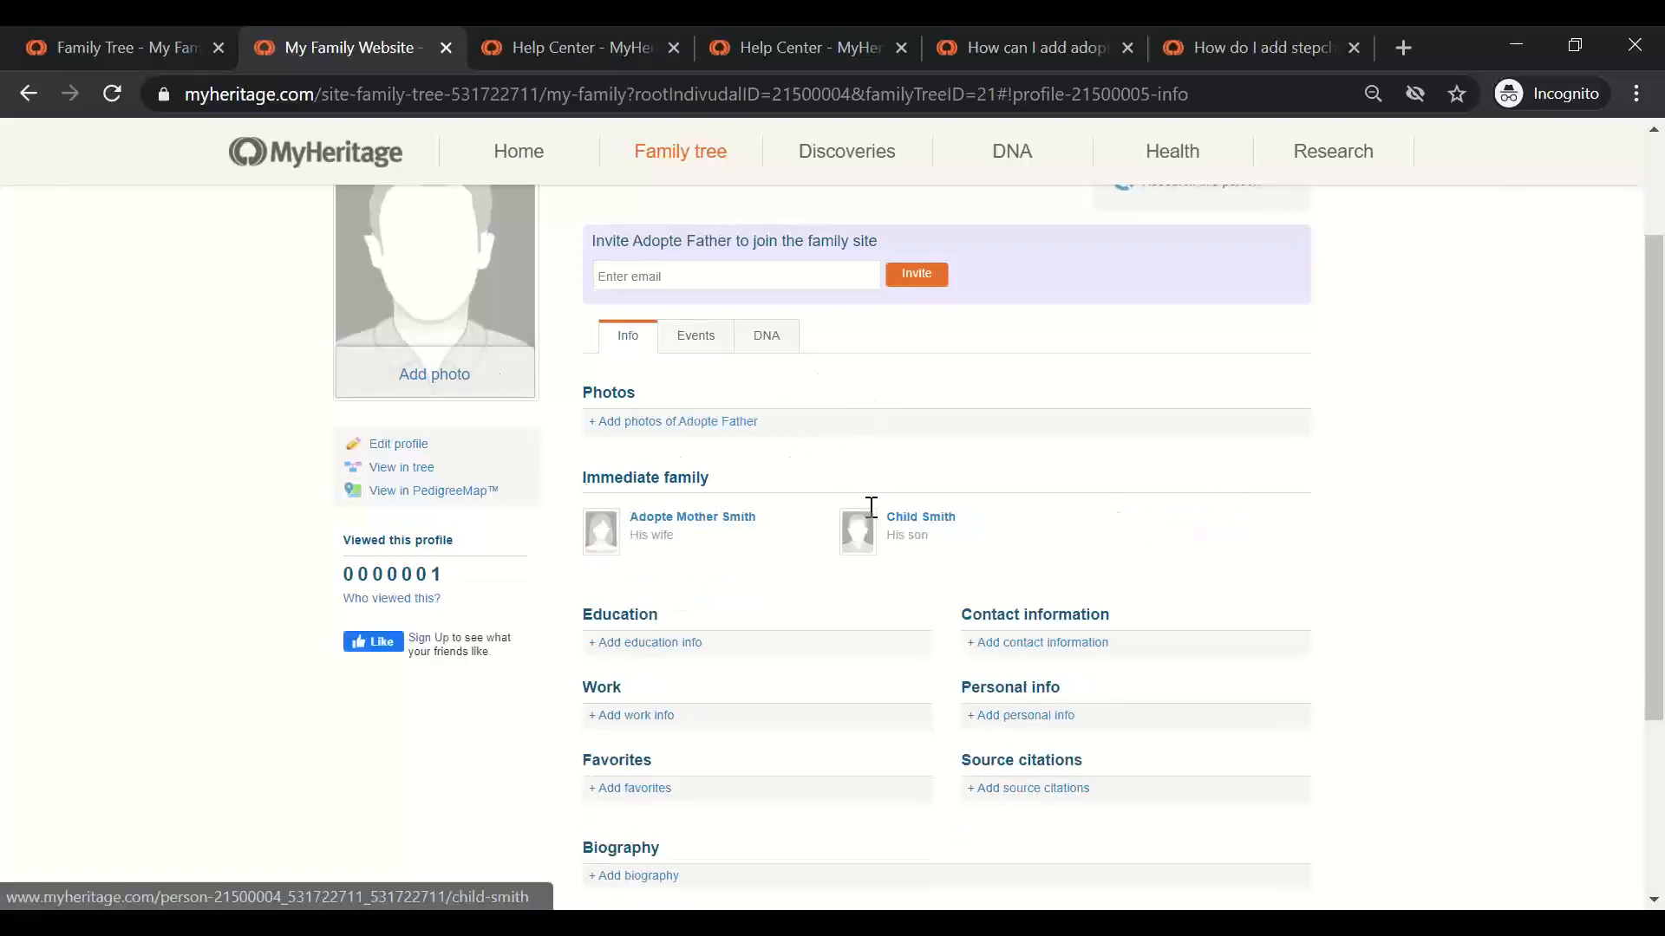
pyautogui.click(414, 472)
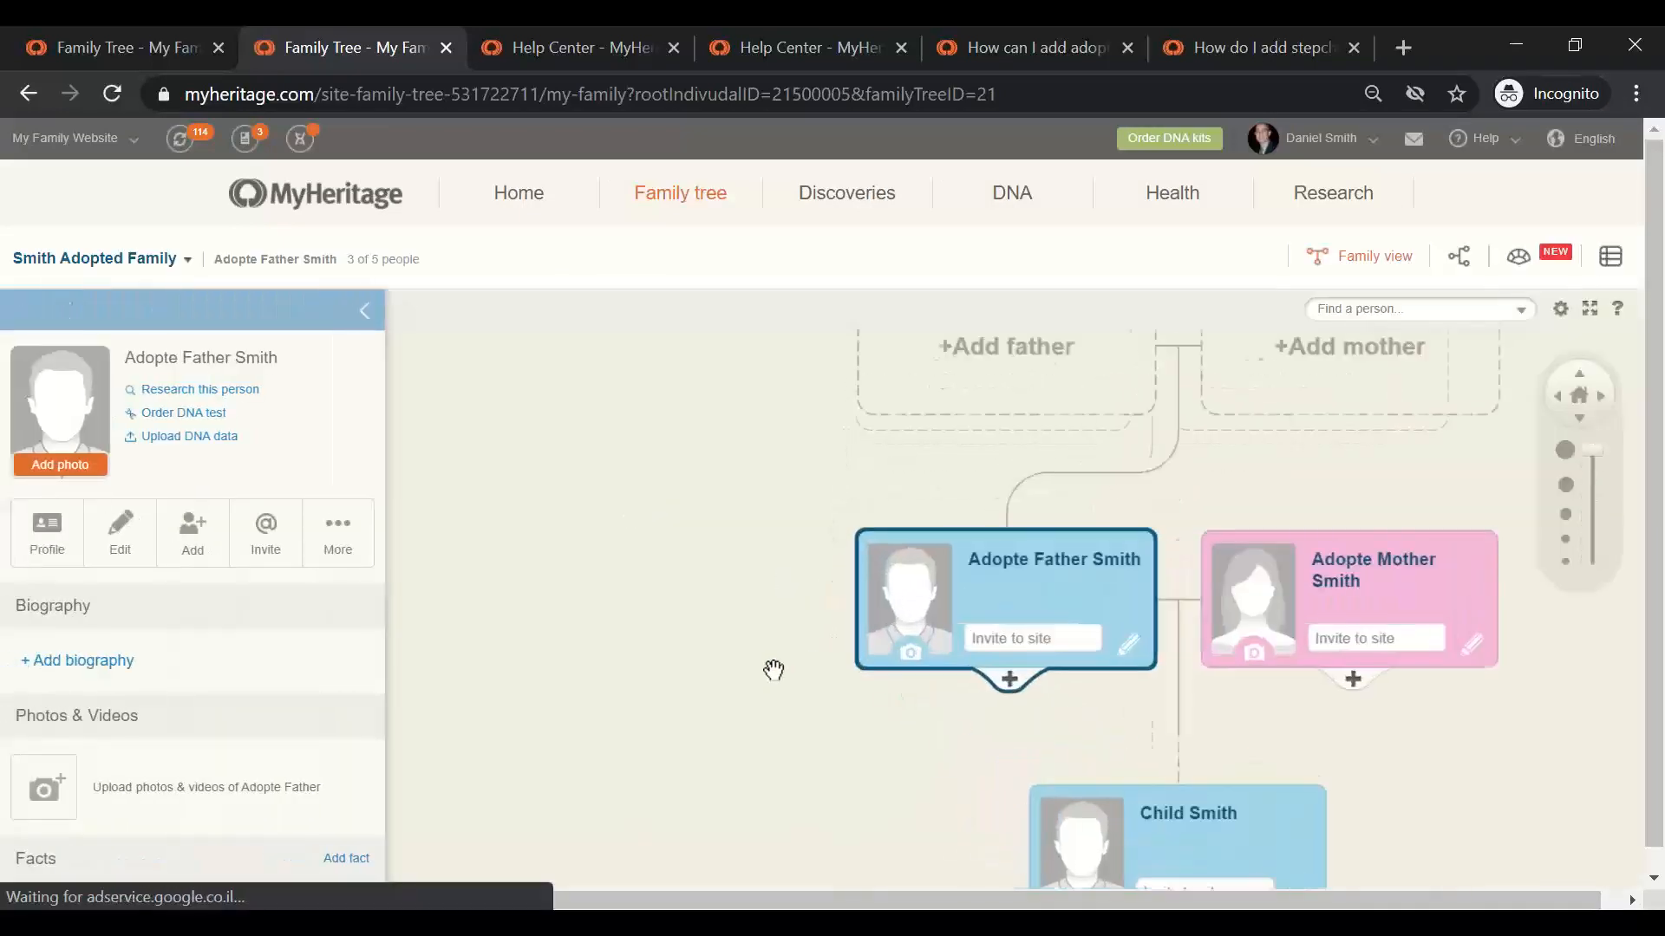
pyautogui.moveTo(744, 651); pyautogui.dragTo(531, 549)
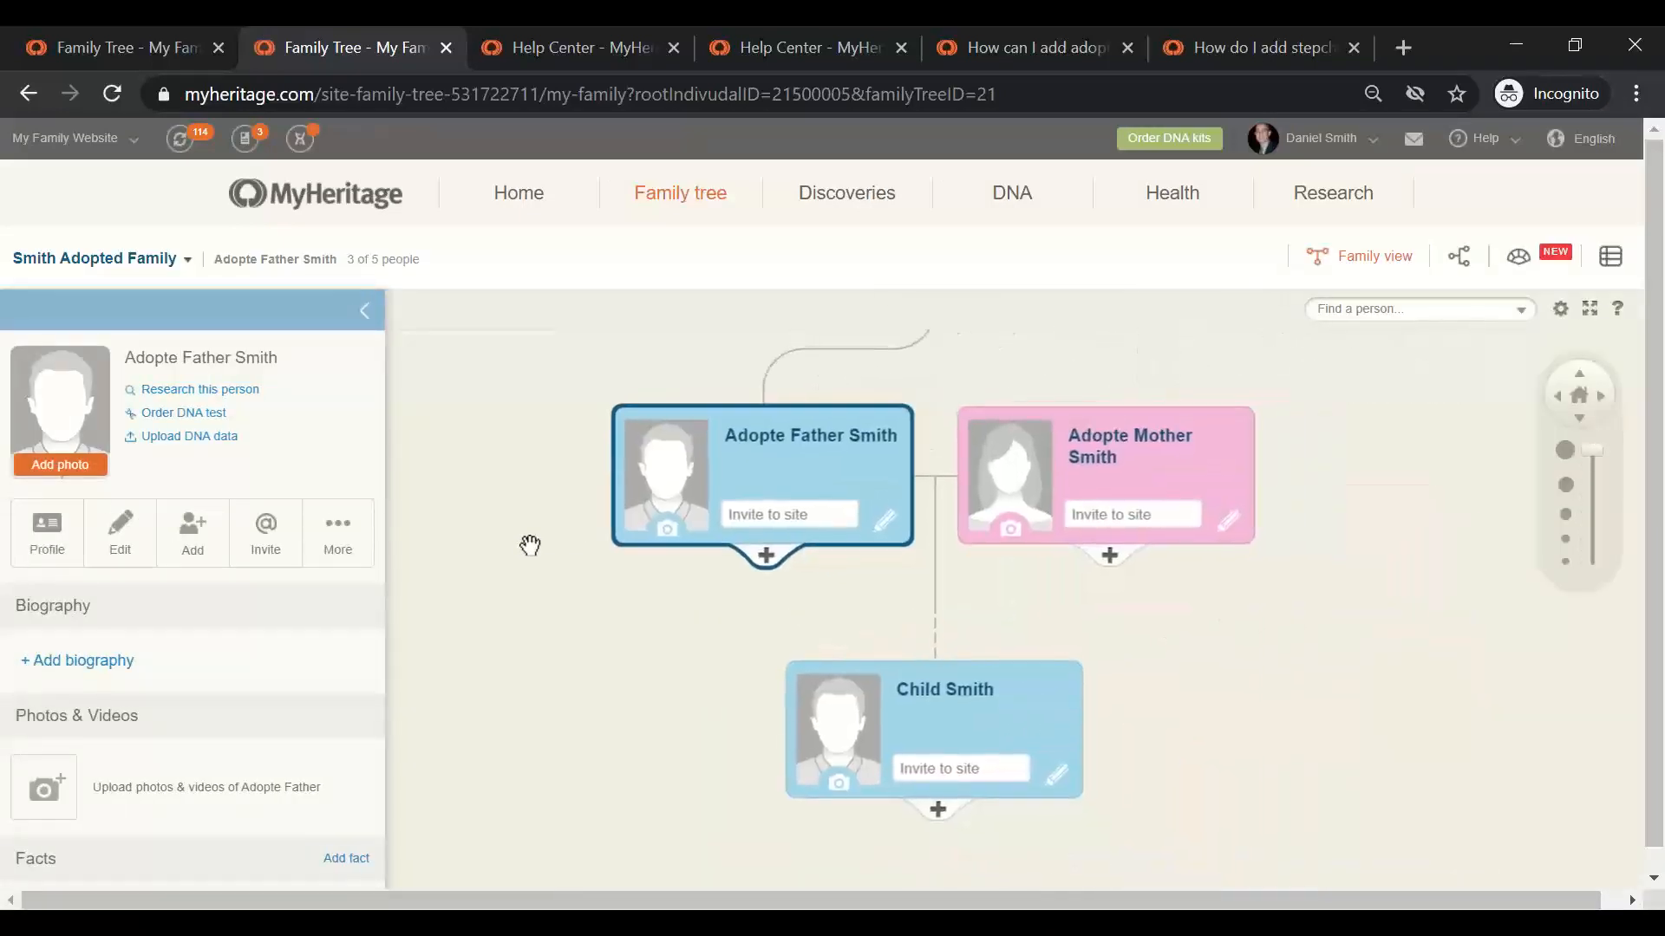
# Correct the adoptive father's first name to "Adoptive Father" and save his profile.
pyautogui.click(879, 533)
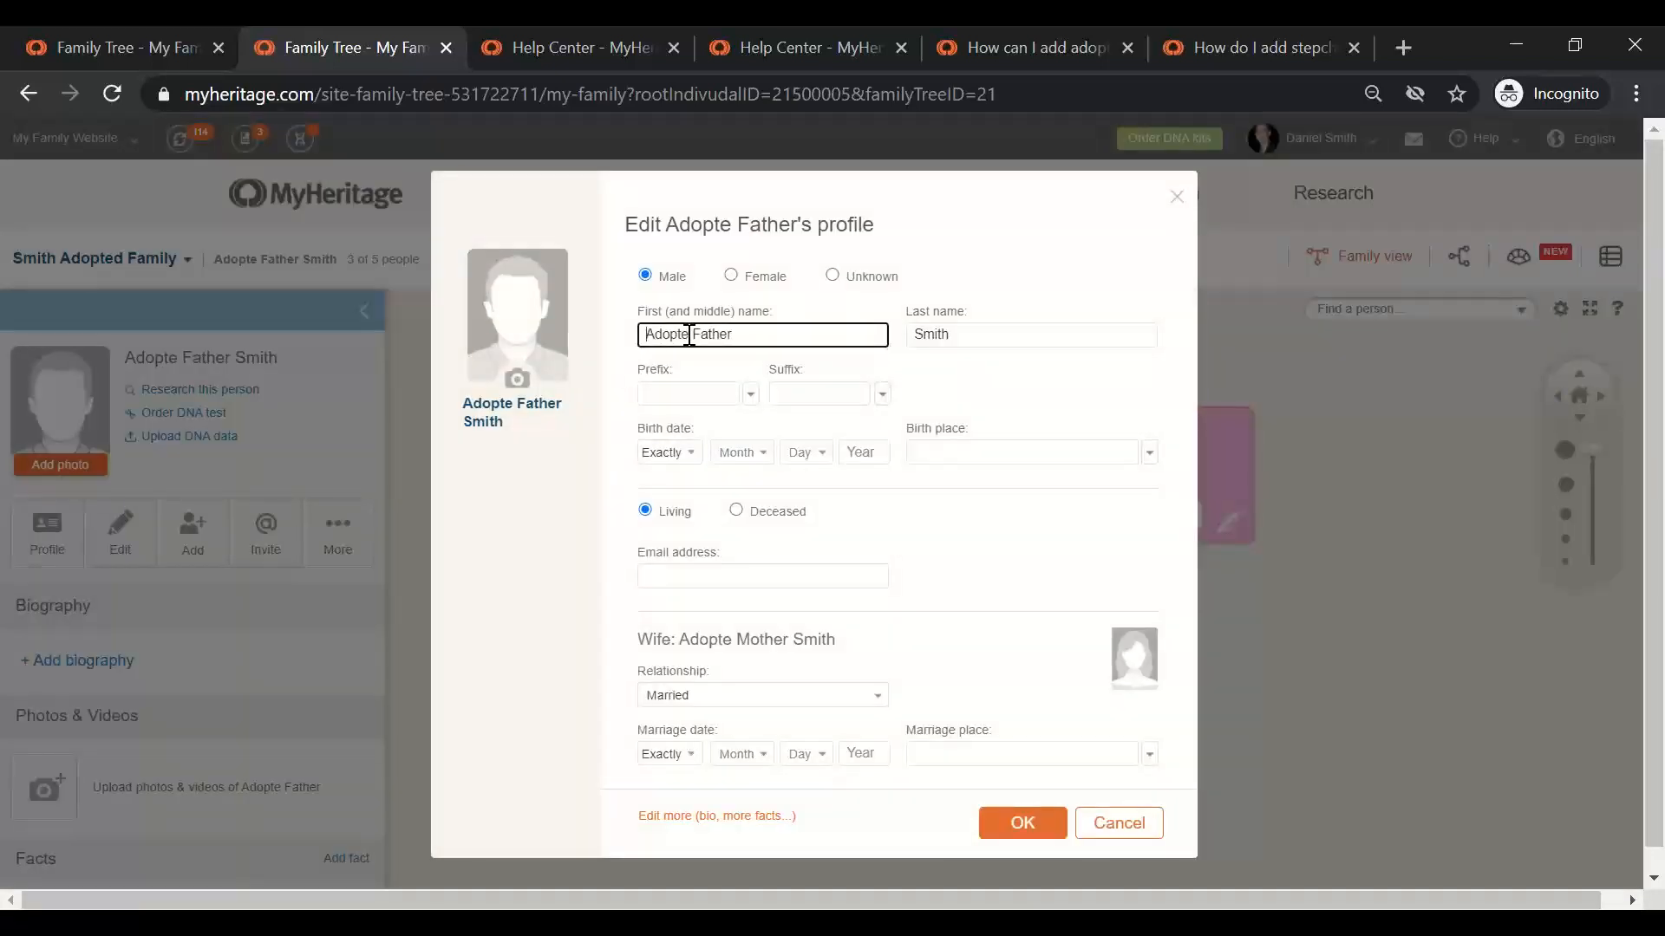
pyautogui.click(684, 336)
pyautogui.write('iv')
pyautogui.doubleClick(672, 336)
pyautogui.click(1032, 834)
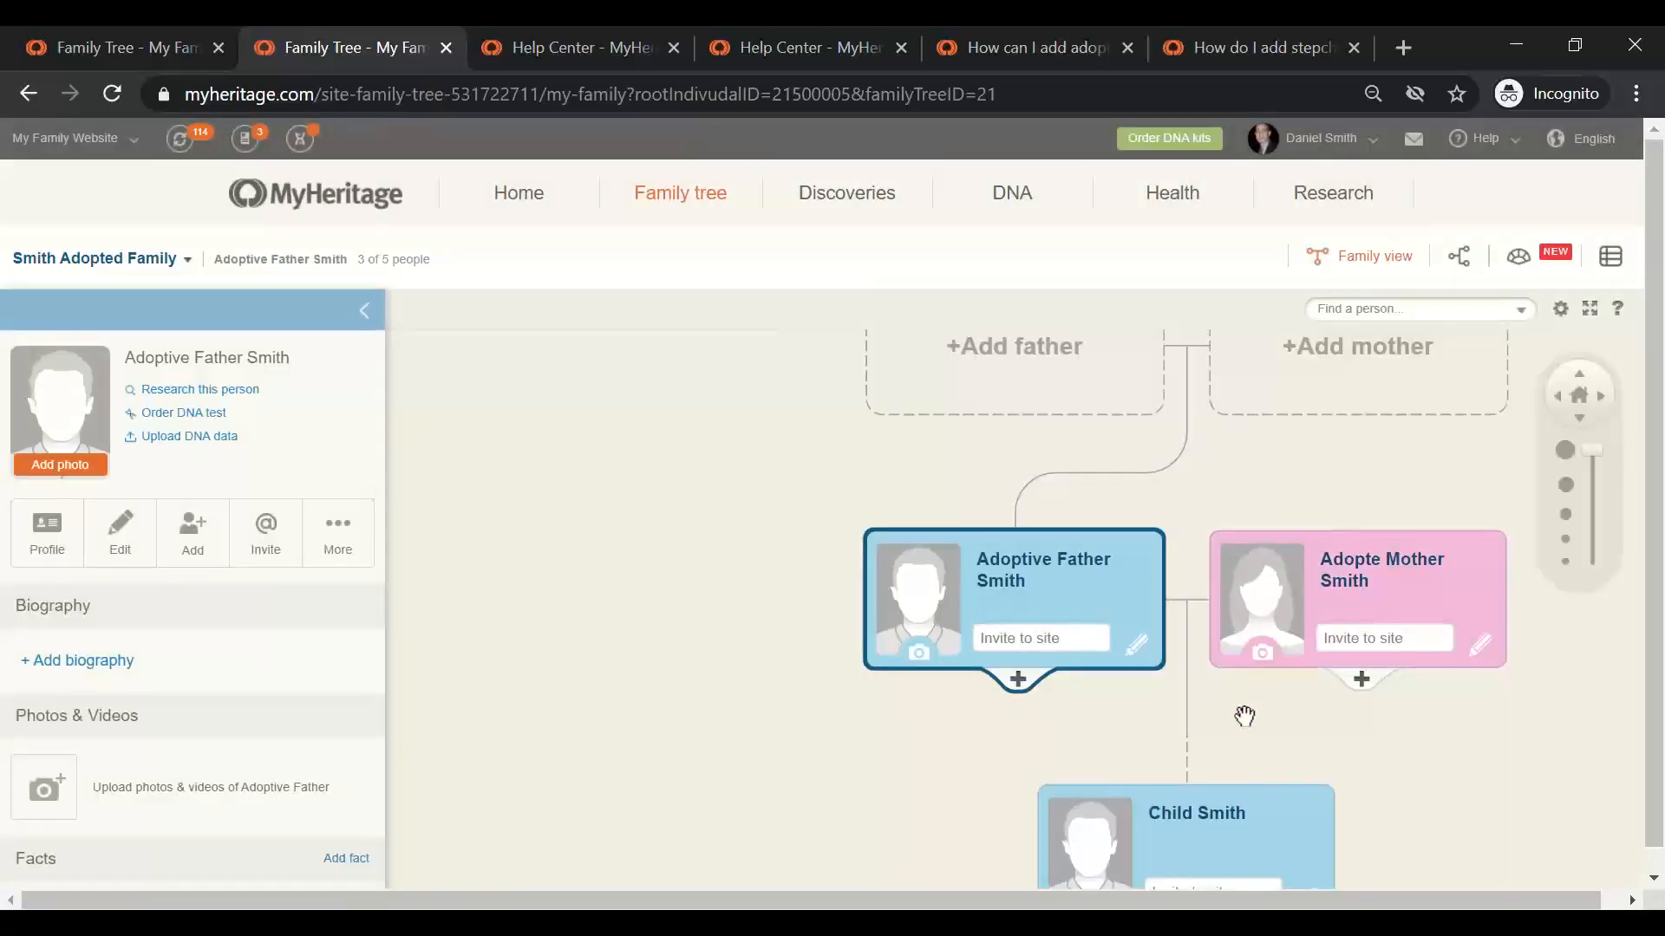
# Correct the adoptive mother's first name to "Adoptive Mother" and save her profile.
pyautogui.moveTo(1244, 716); pyautogui.dragTo(1074, 694)
pyautogui.click(1307, 624)
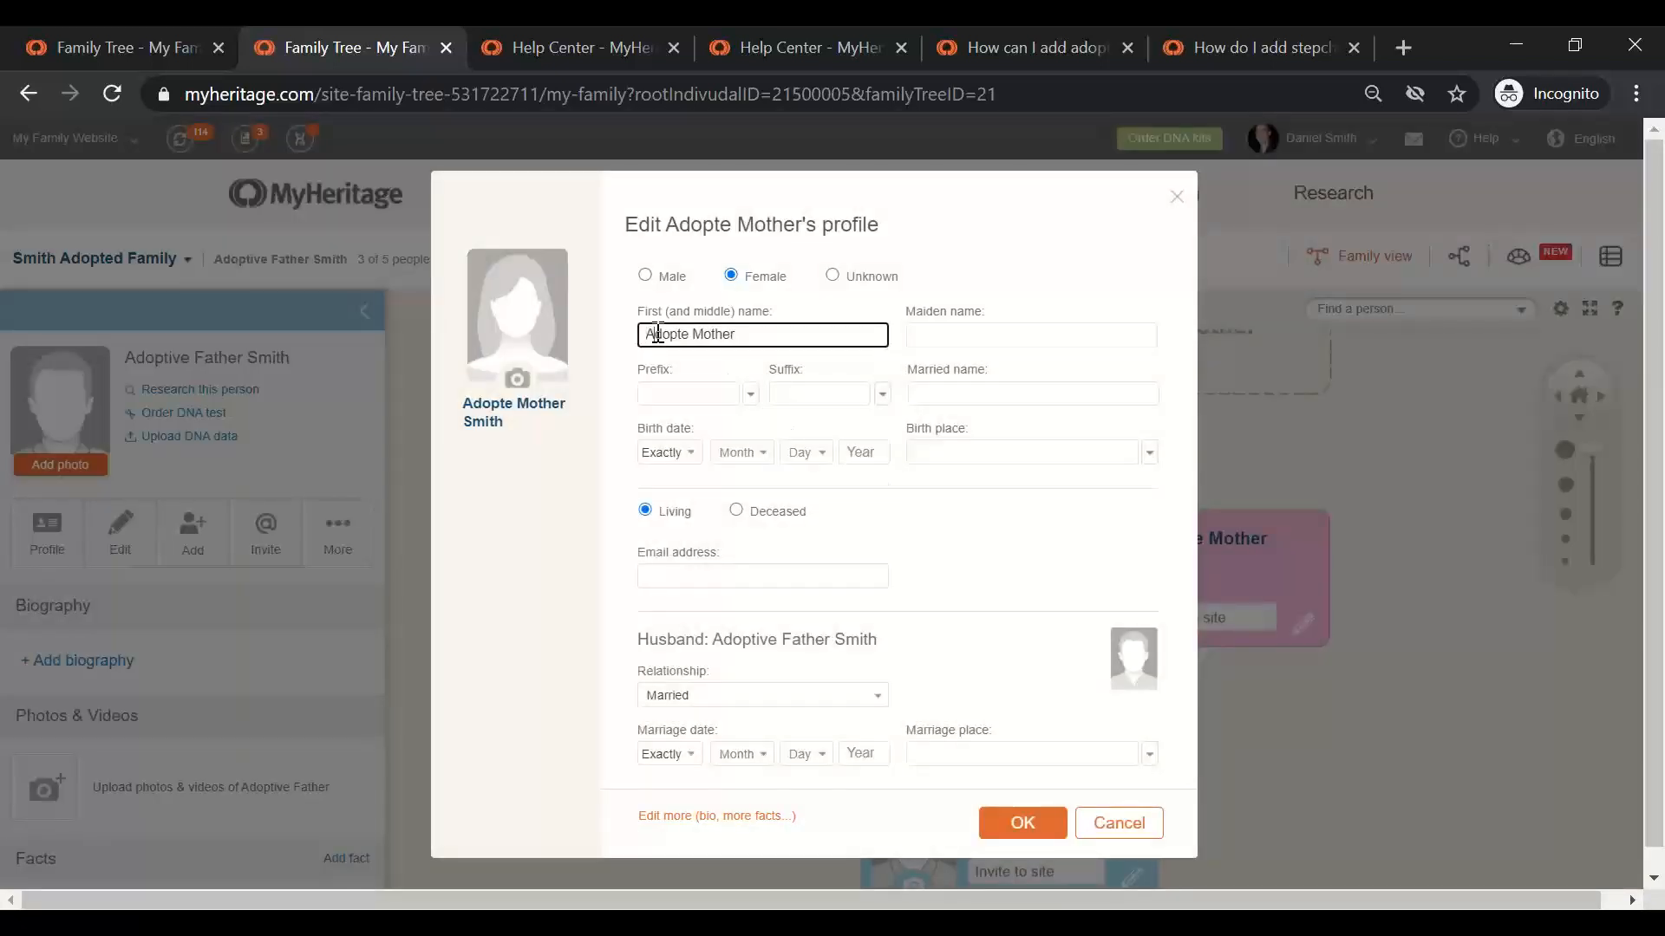
pyautogui.doubleClick(657, 333)
pyautogui.write('Adoptive Mother')
pyautogui.click(1014, 822)
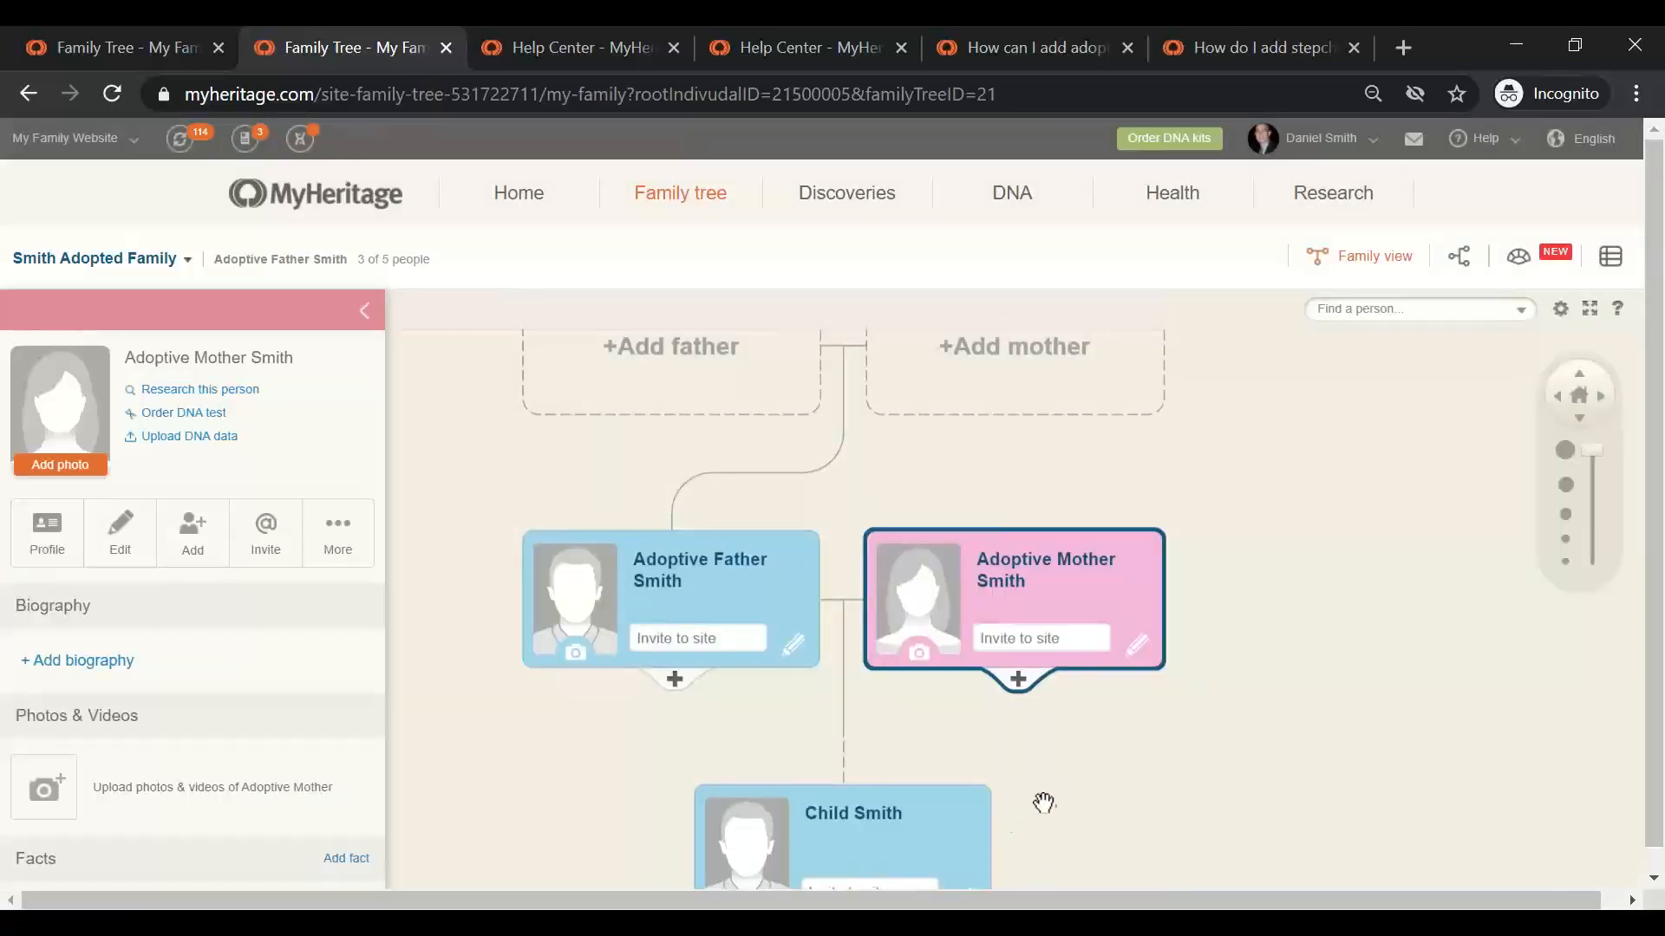
pyautogui.moveTo(1041, 803); pyautogui.dragTo(1128, 665)
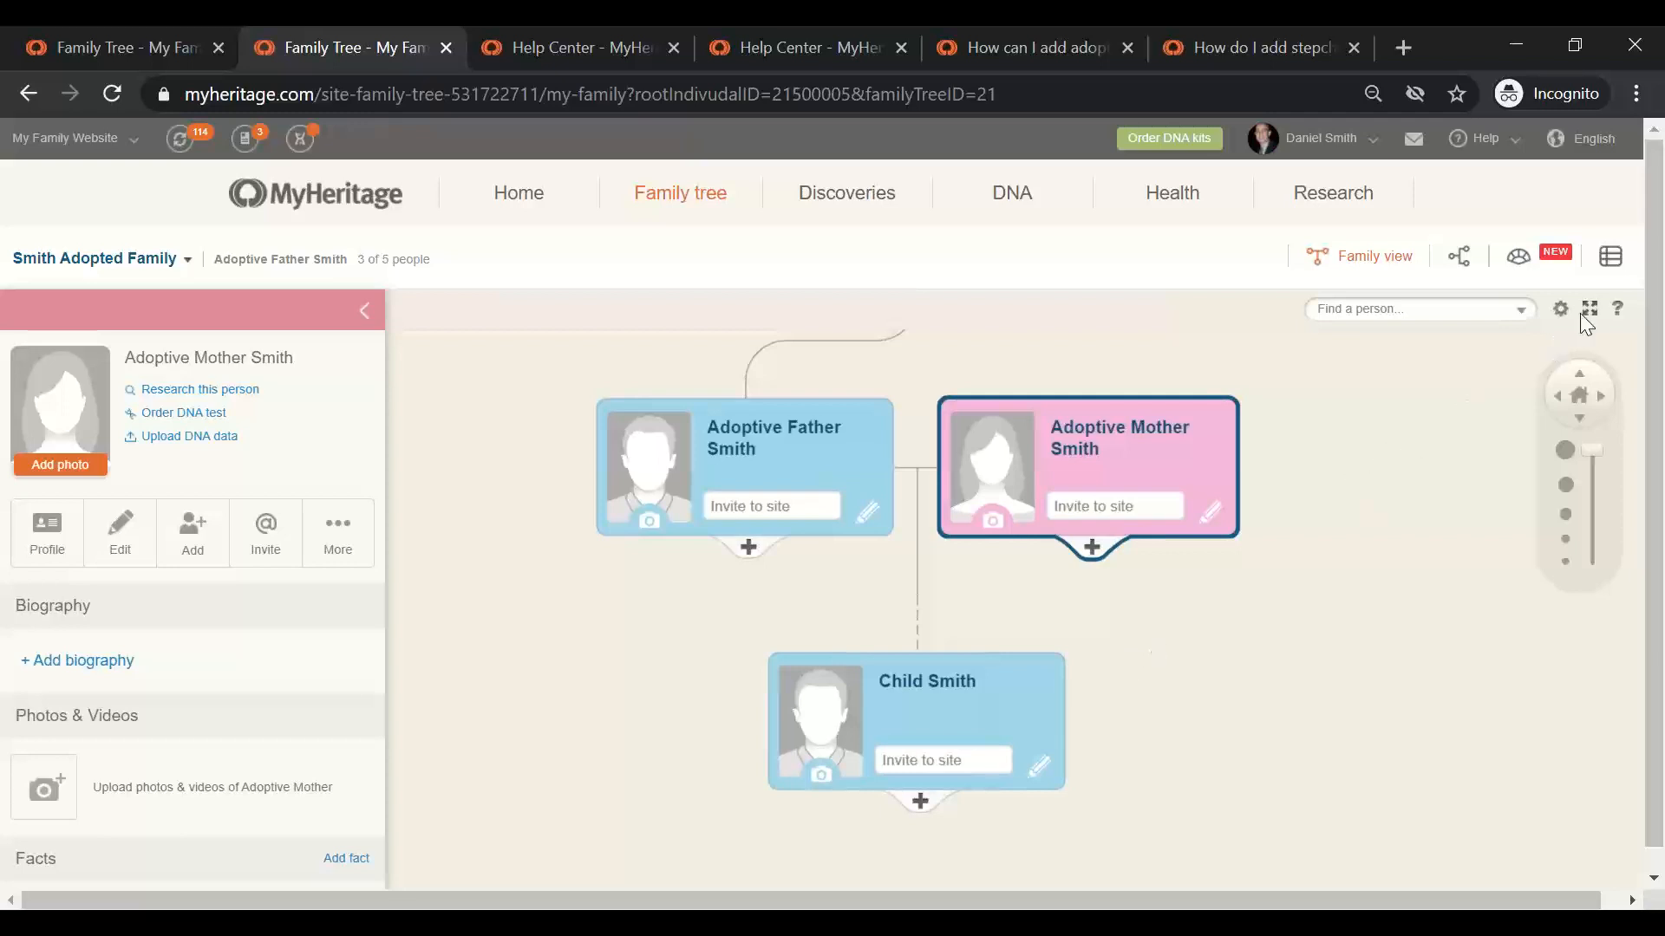
# Find Bio Father in the list of people and view his tree to inspect the biological parents' connection to the child.
pyautogui.click(1611, 260)
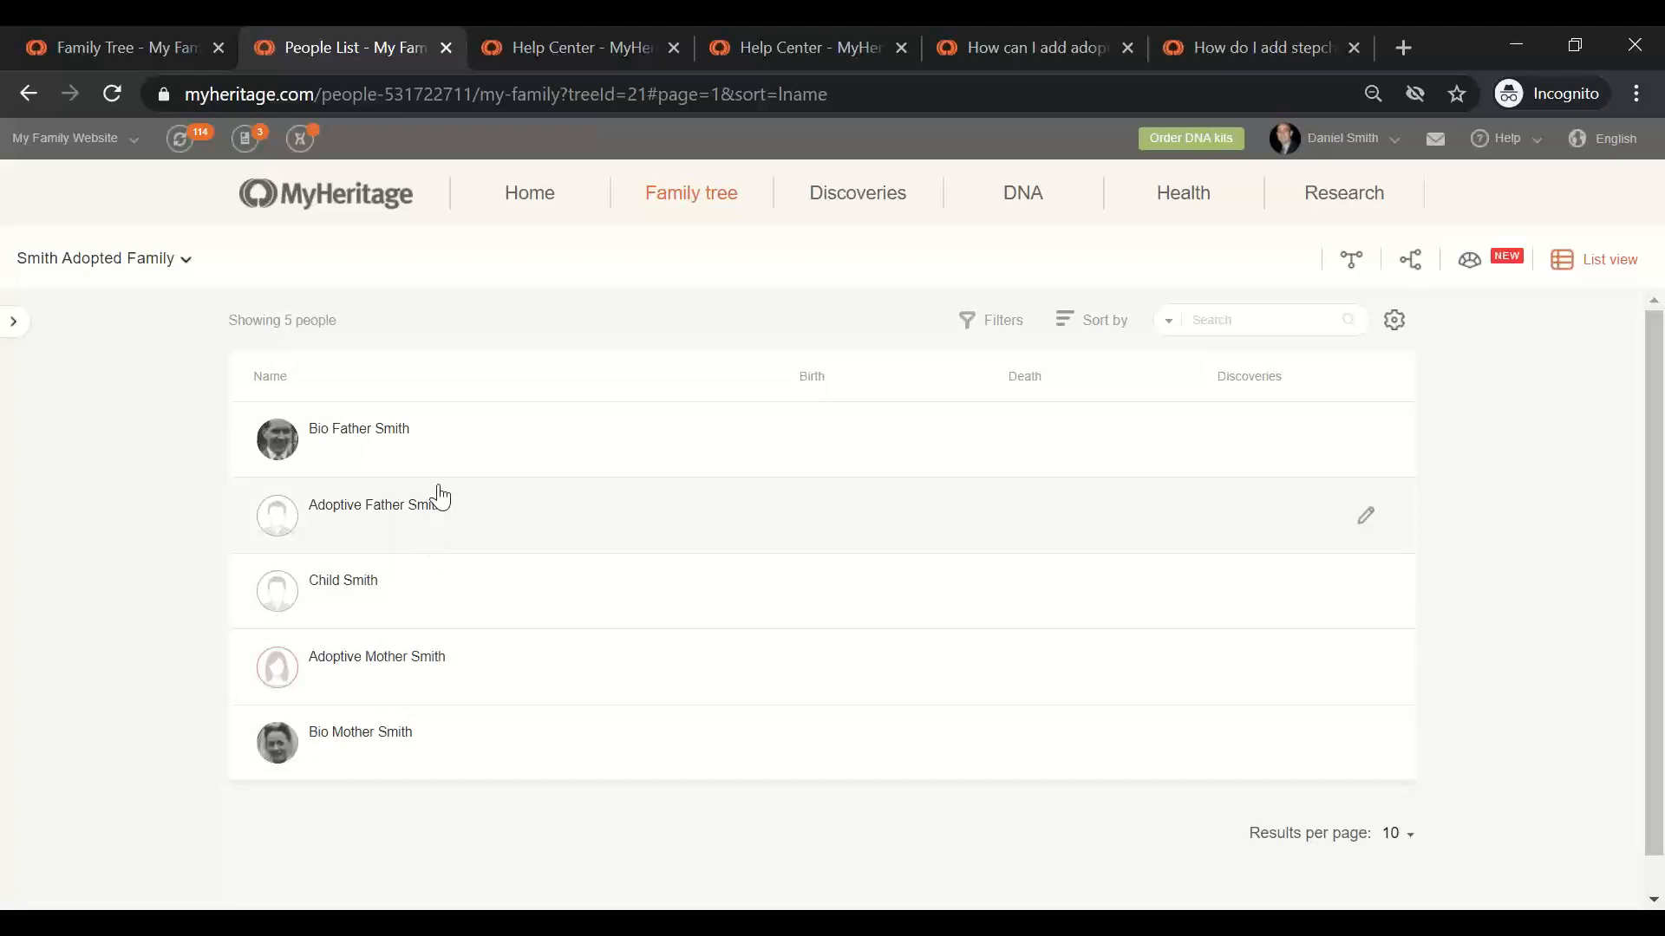
pyautogui.click(425, 457)
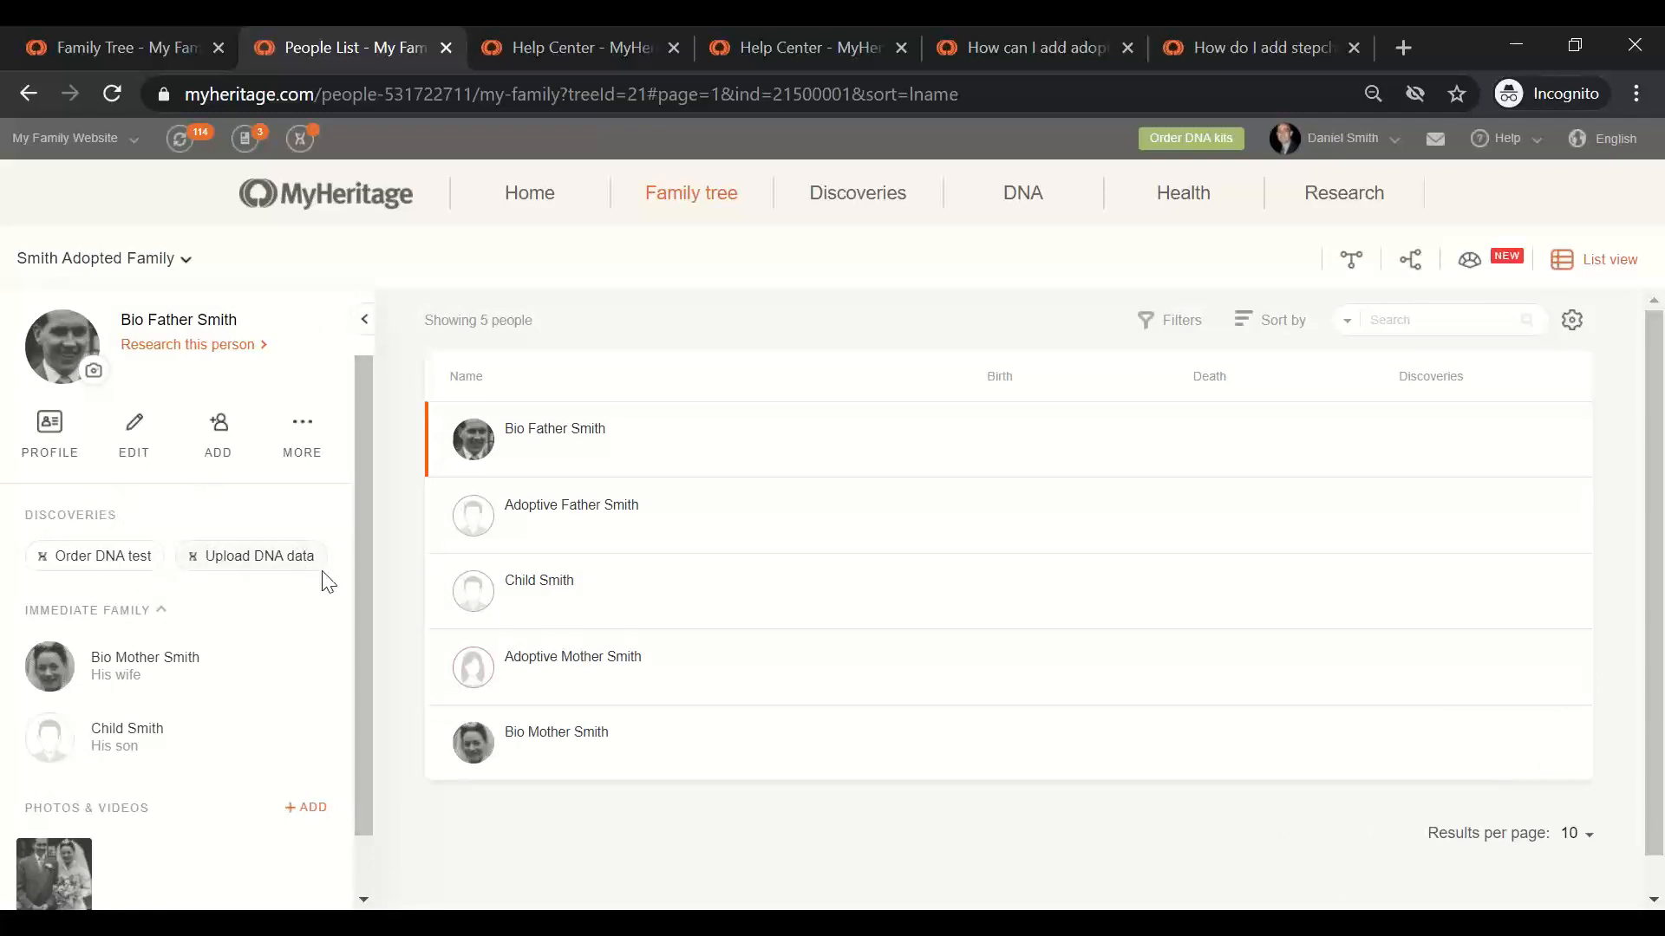
pyautogui.click(314, 444)
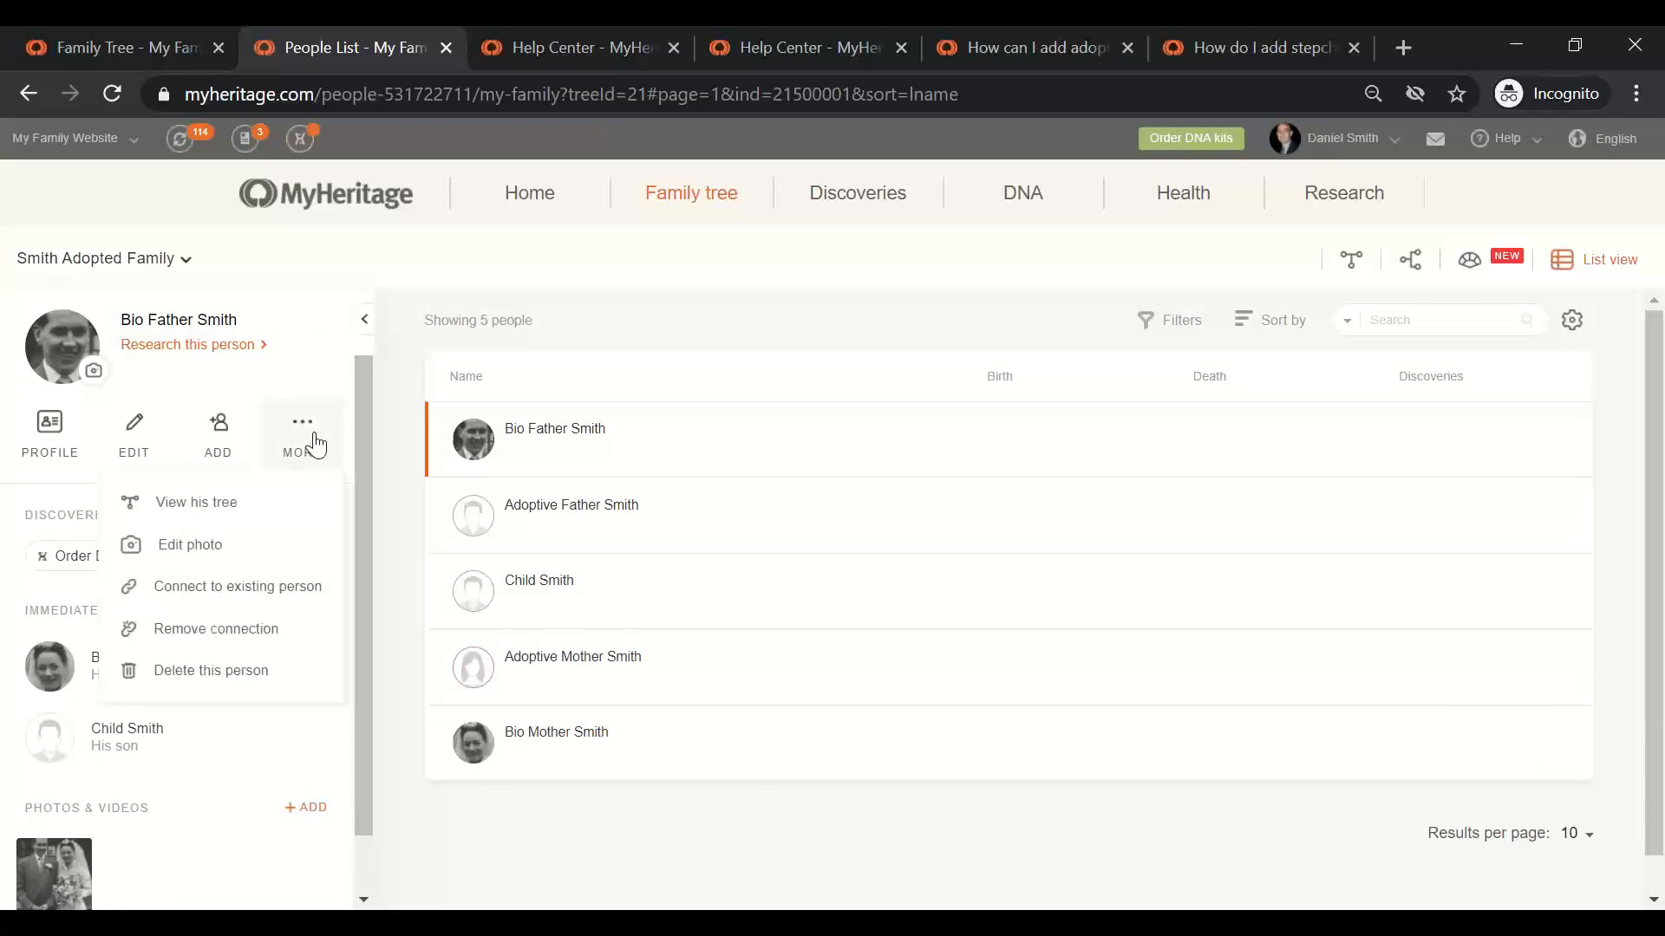
pyautogui.click(233, 512)
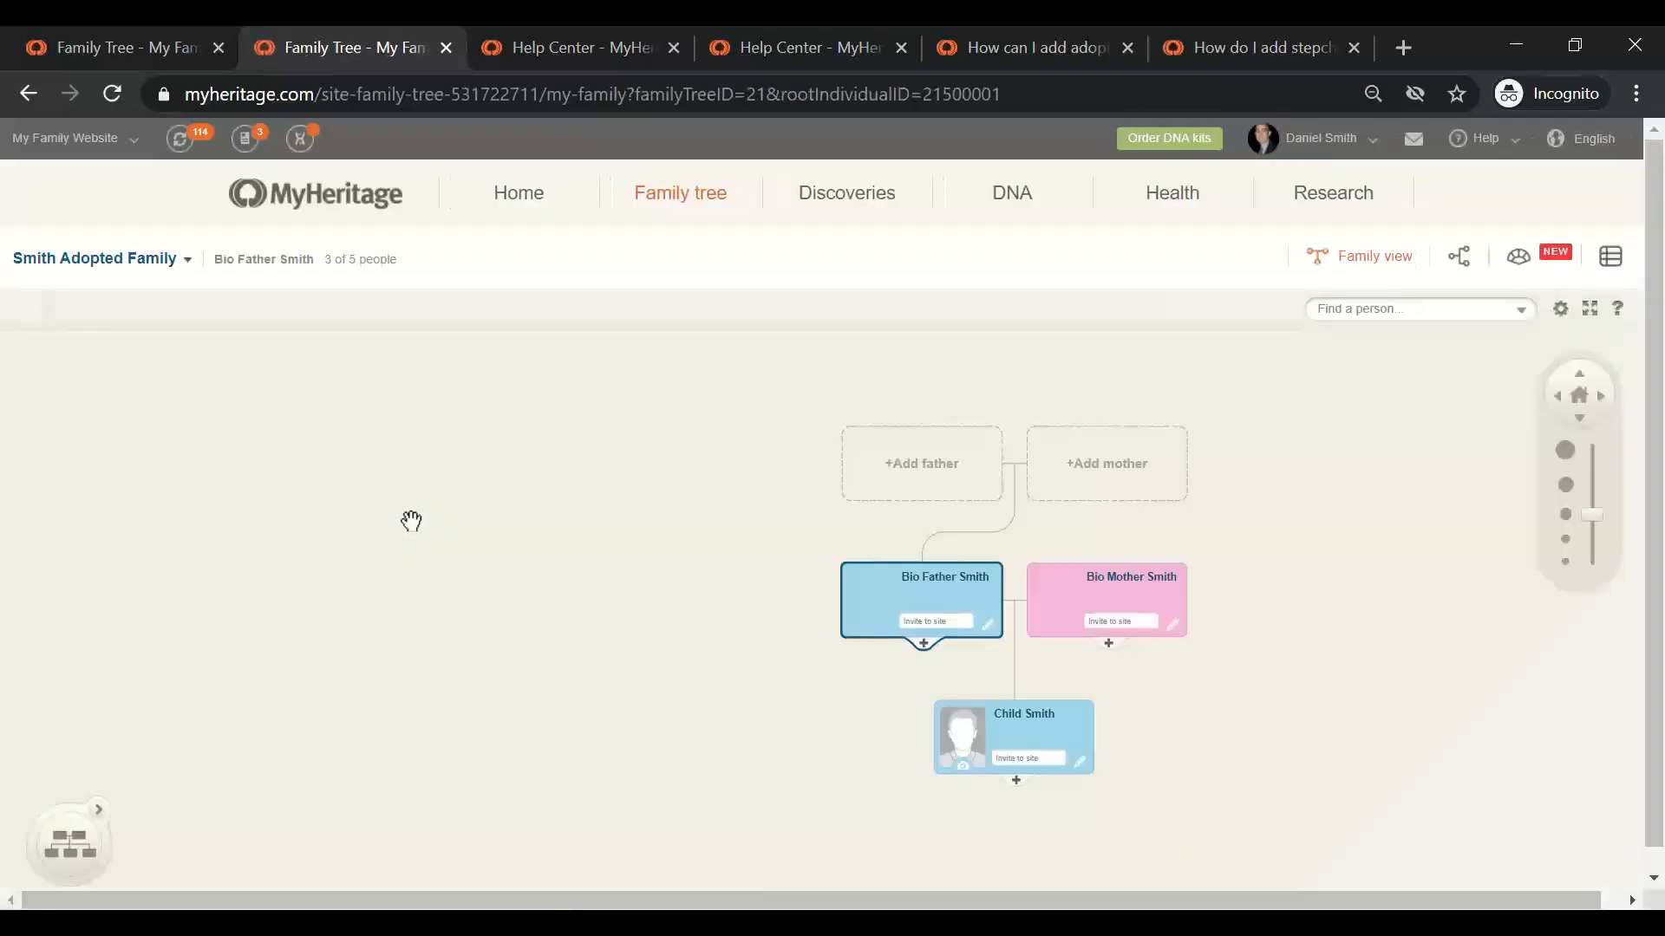
pyautogui.moveTo(1208, 702); pyautogui.dragTo(1042, 681)
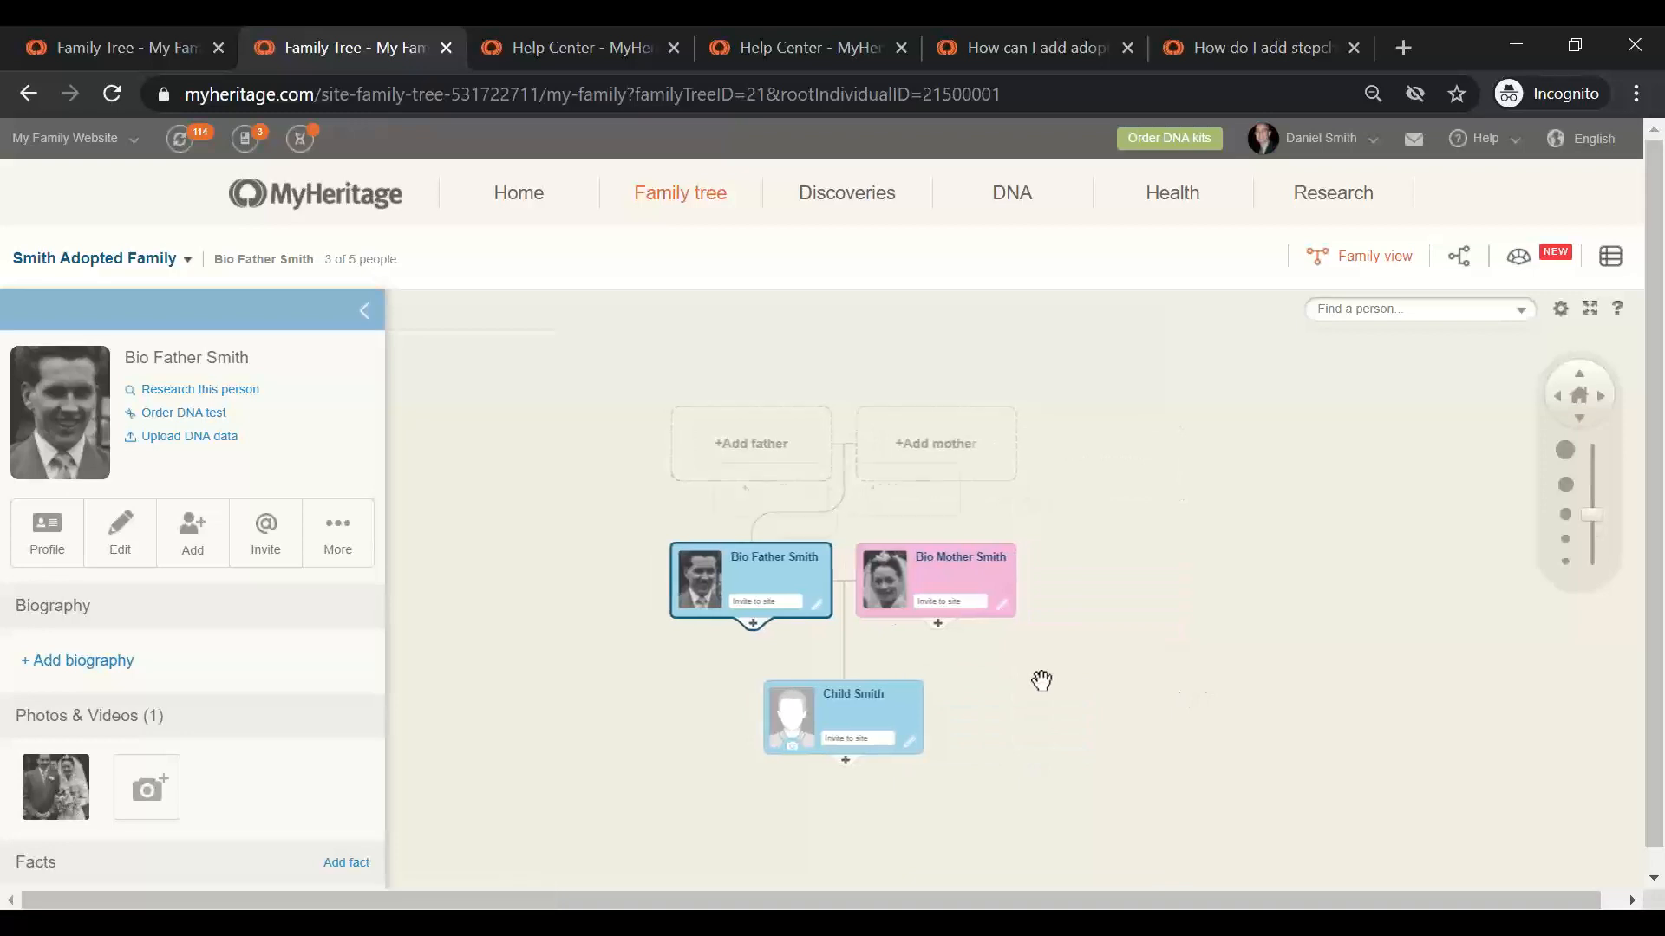
pyautogui.scroll(-3, 1041, 681)
pyautogui.scroll(6, 1041, 681)
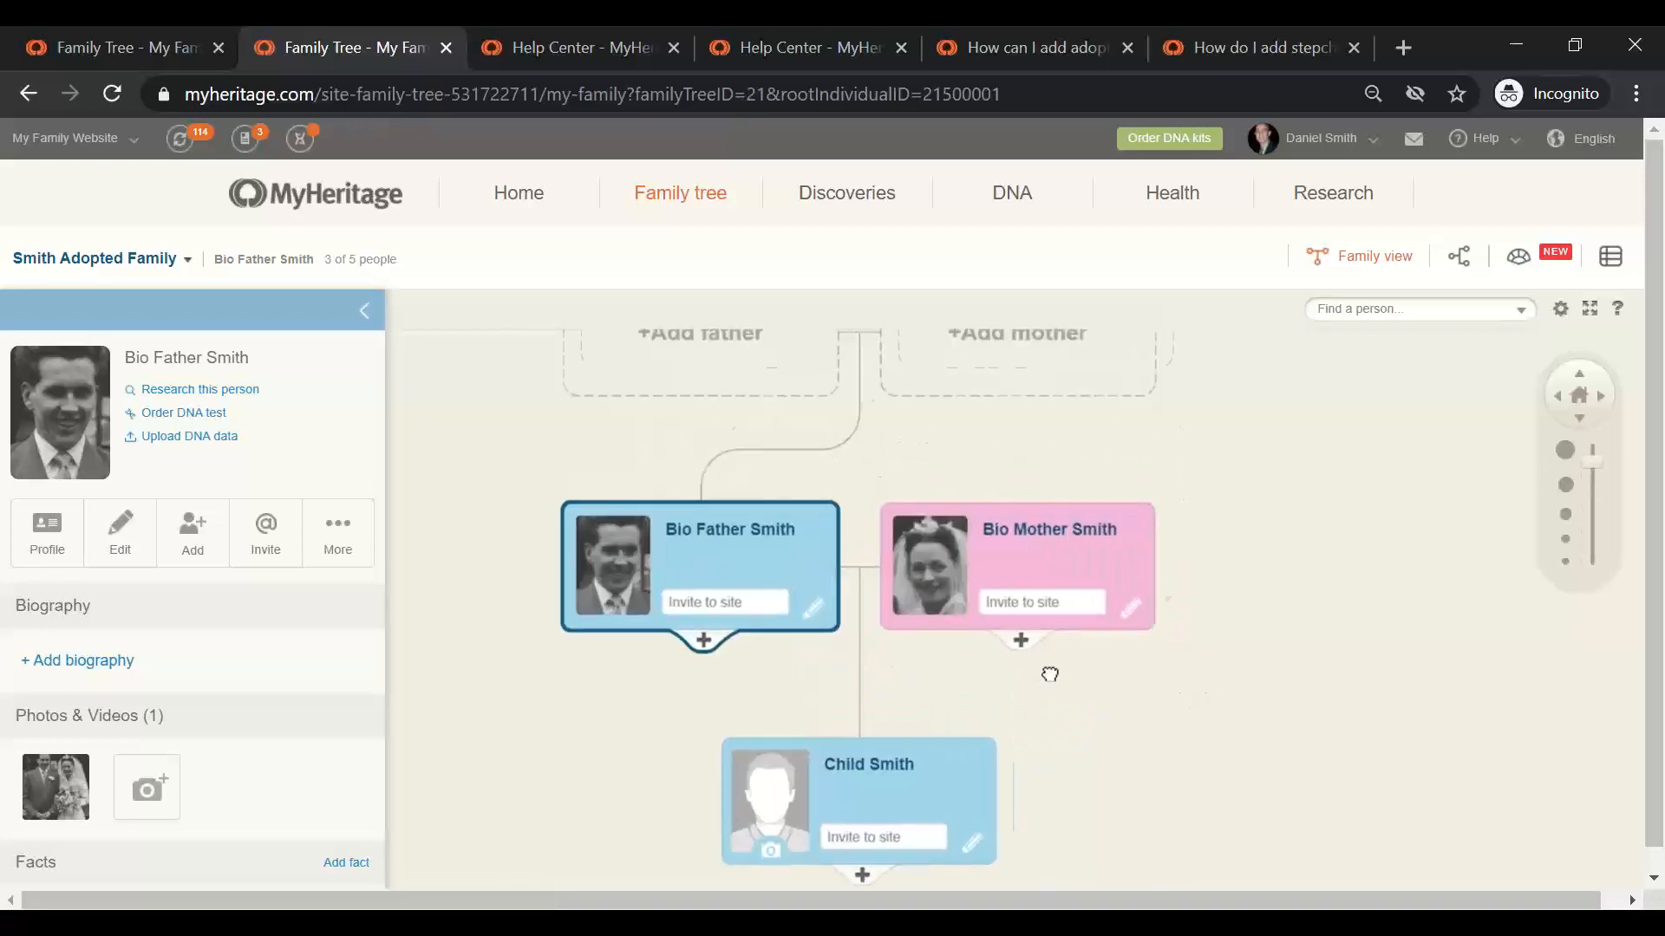
pyautogui.moveTo(1048, 677); pyautogui.dragTo(1082, 623)
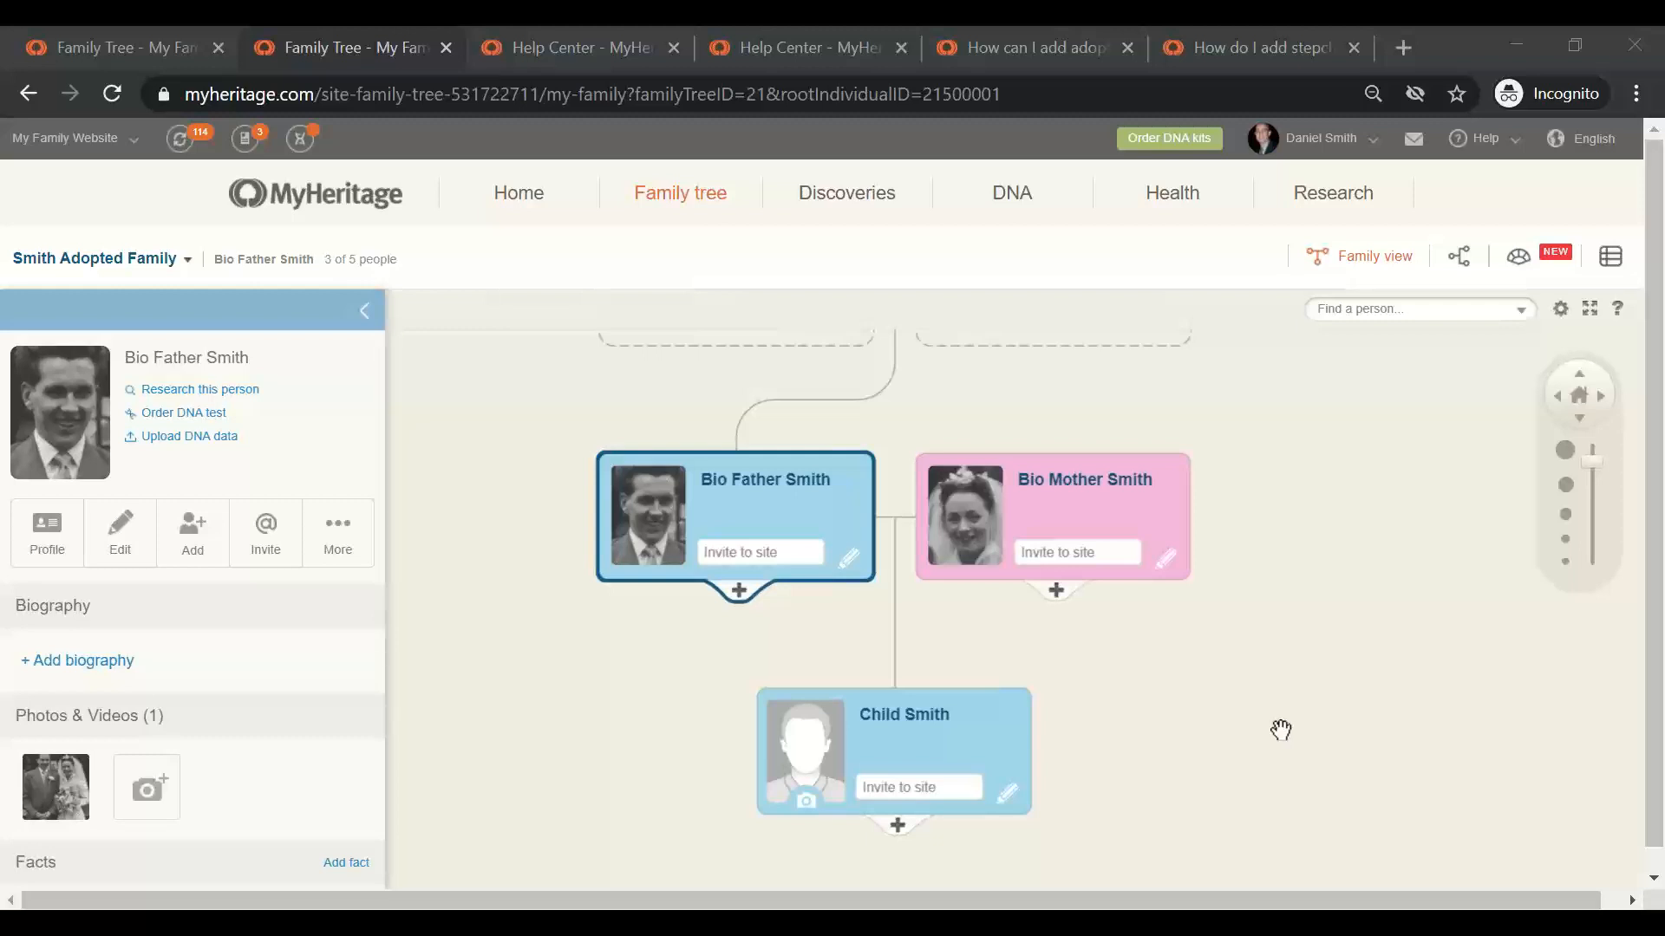
# Add another partner to Bio Father with the first name "Second Spouce", keeping the relationship as Married.
pyautogui.click(739, 648)
pyautogui.moveTo(738, 648); pyautogui.dragTo(799, 642)
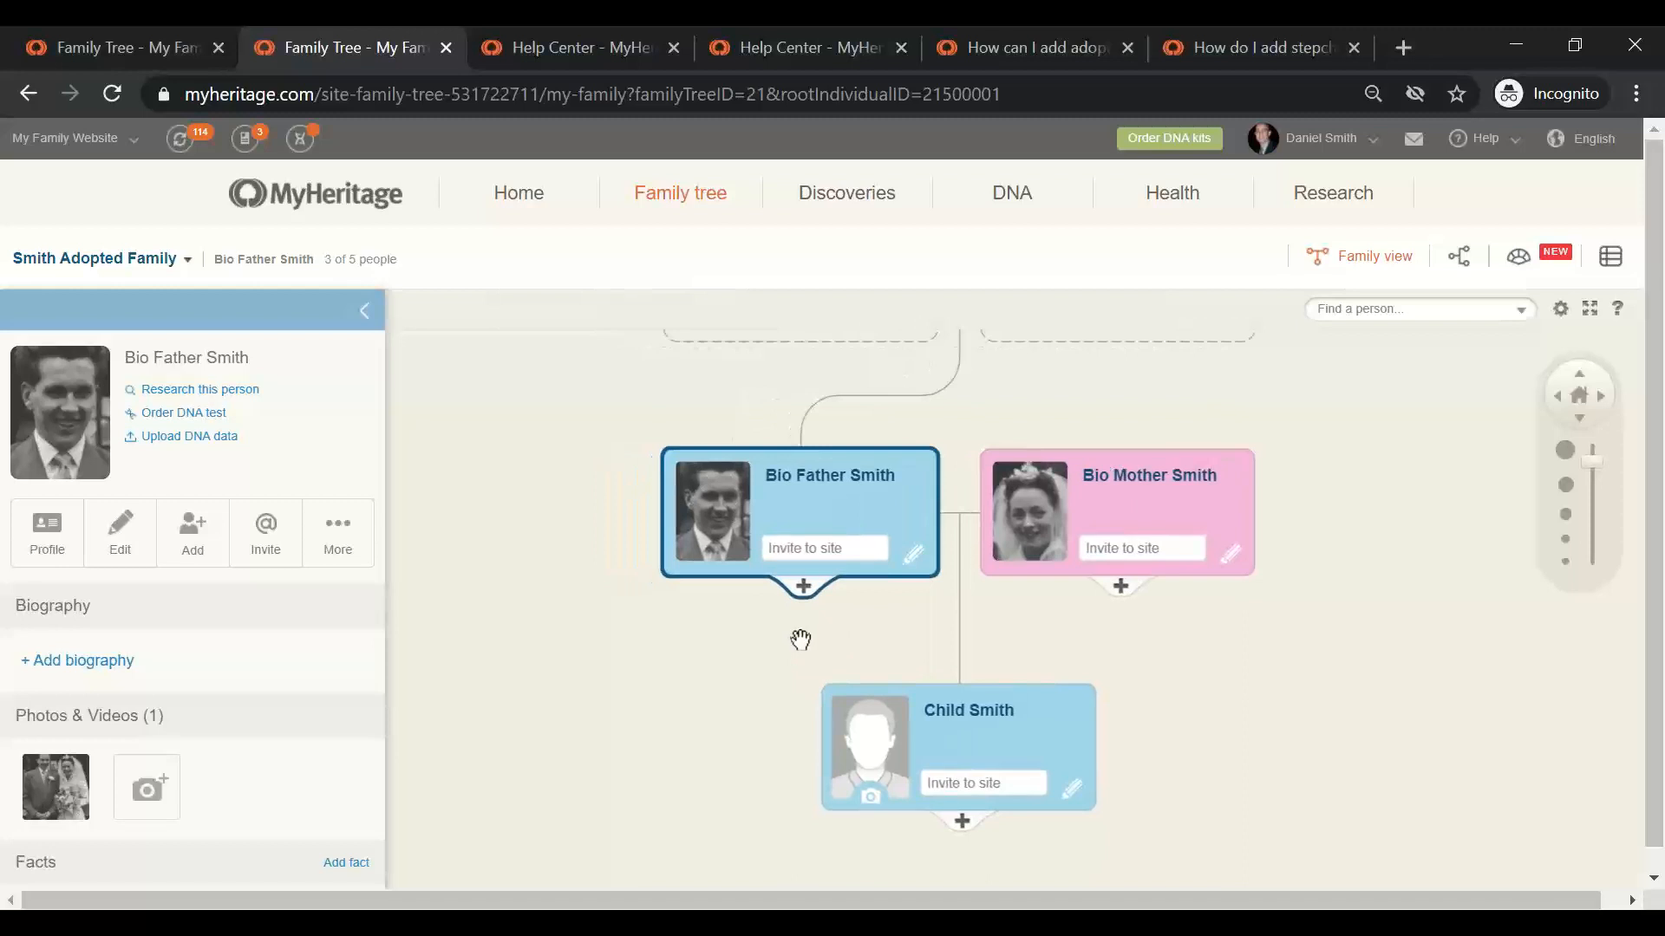
pyautogui.click(801, 587)
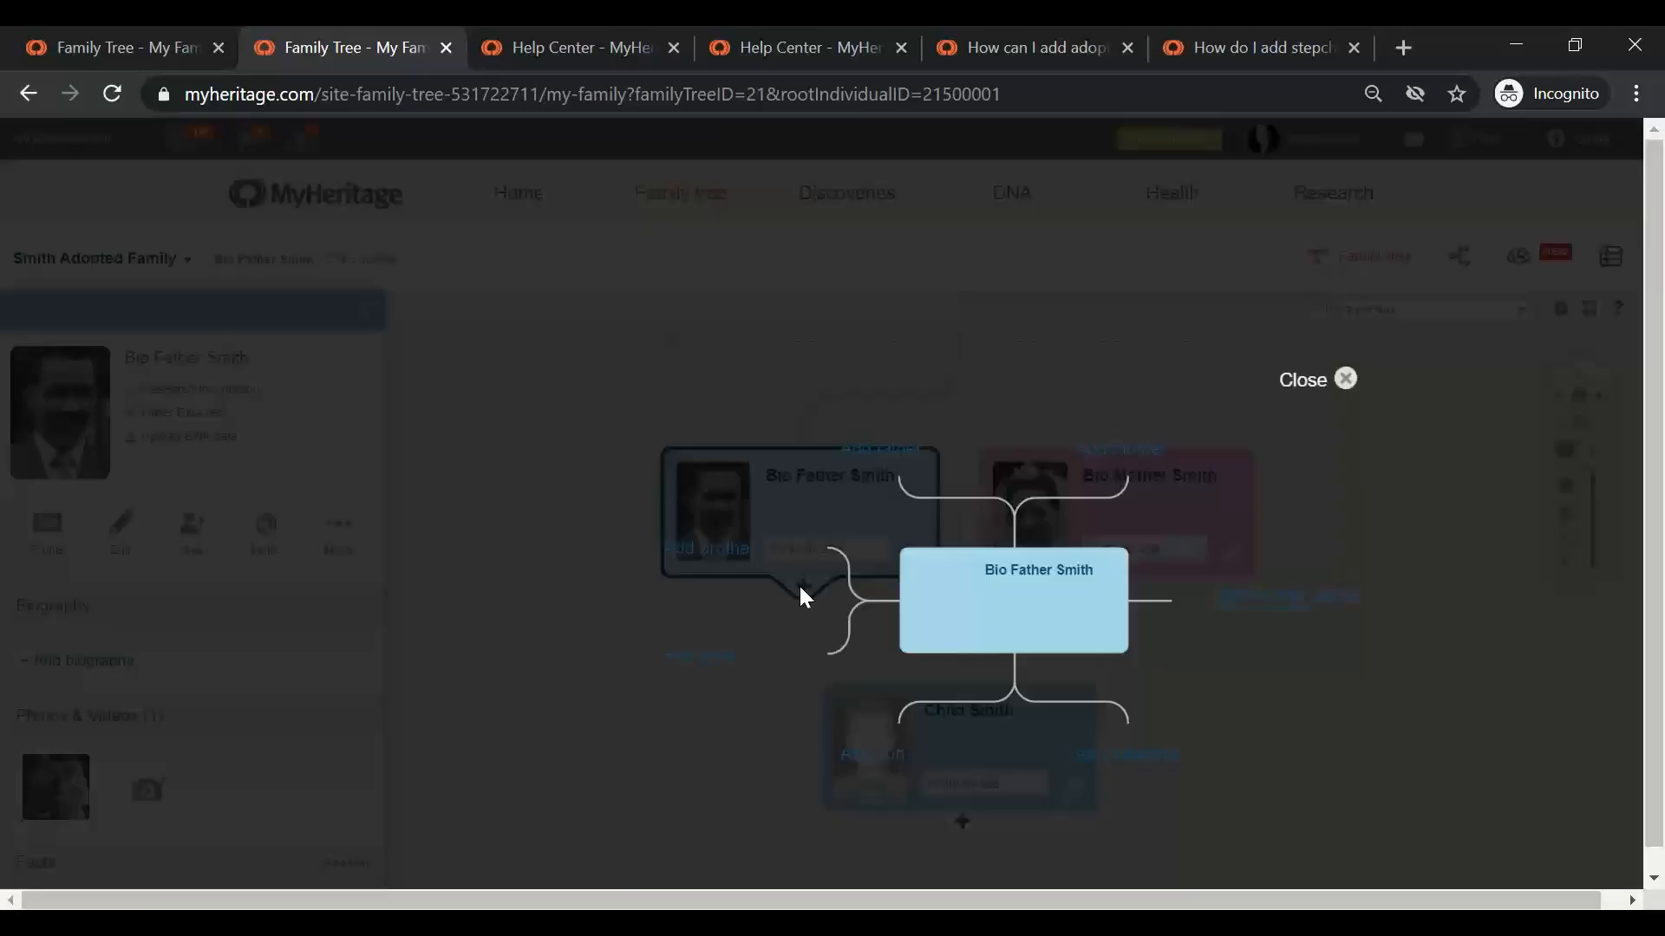
pyautogui.click(1243, 599)
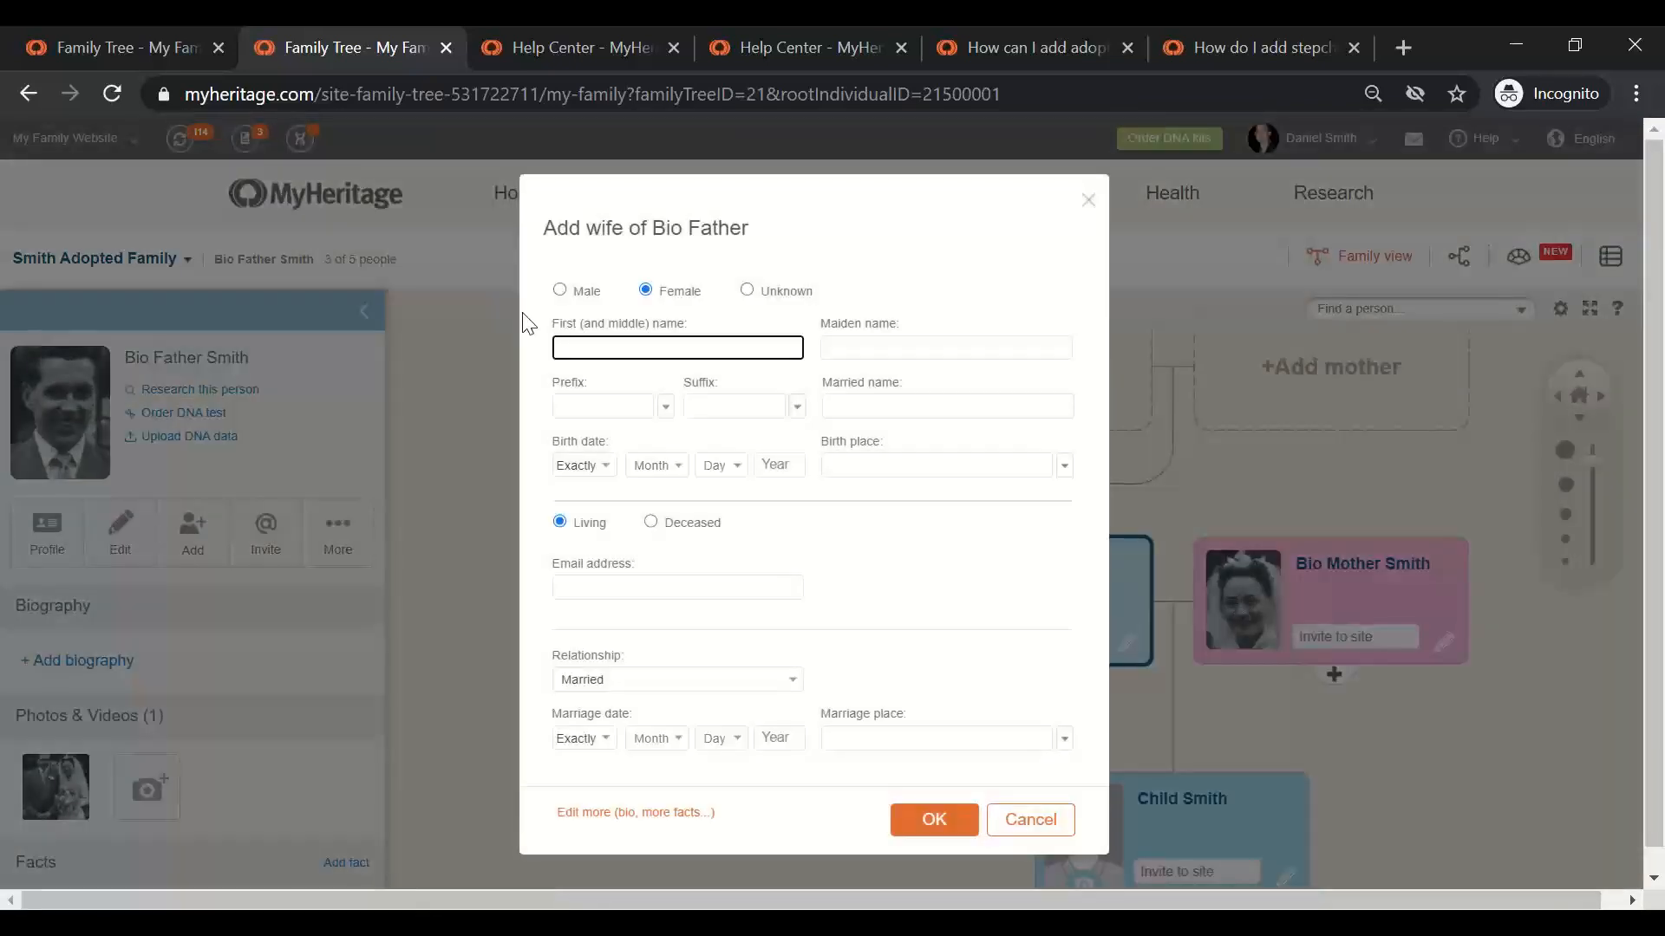
pyautogui.write('Second Spouce')
pyautogui.click(936, 818)
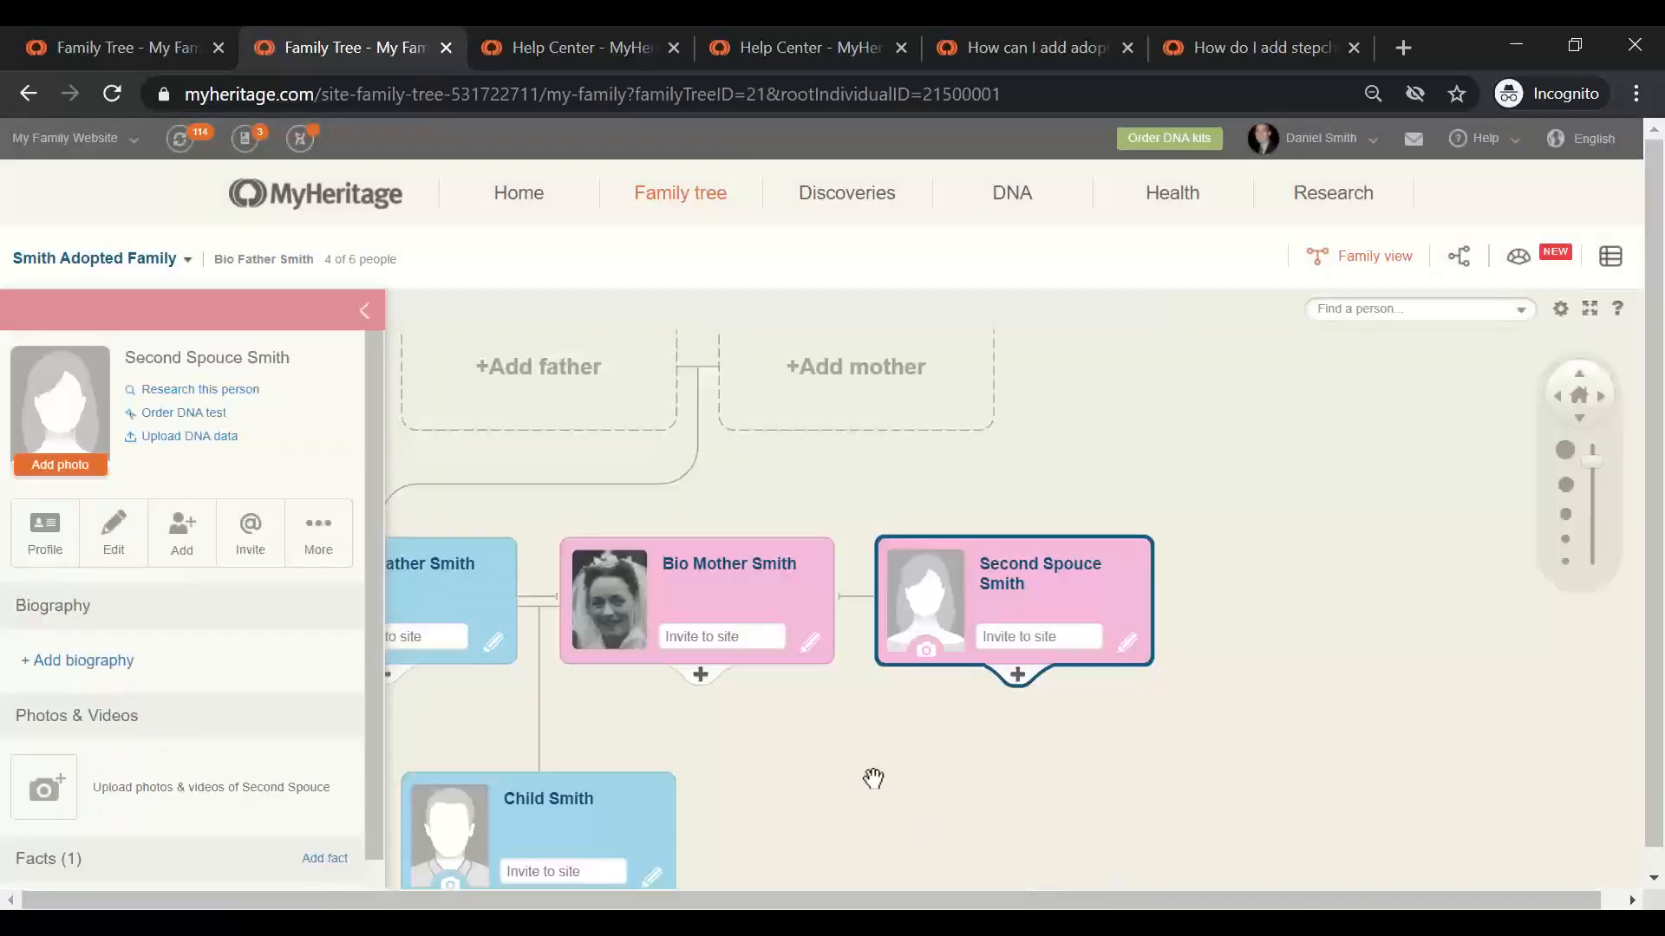
pyautogui.moveTo(816, 746); pyautogui.dragTo(1007, 654)
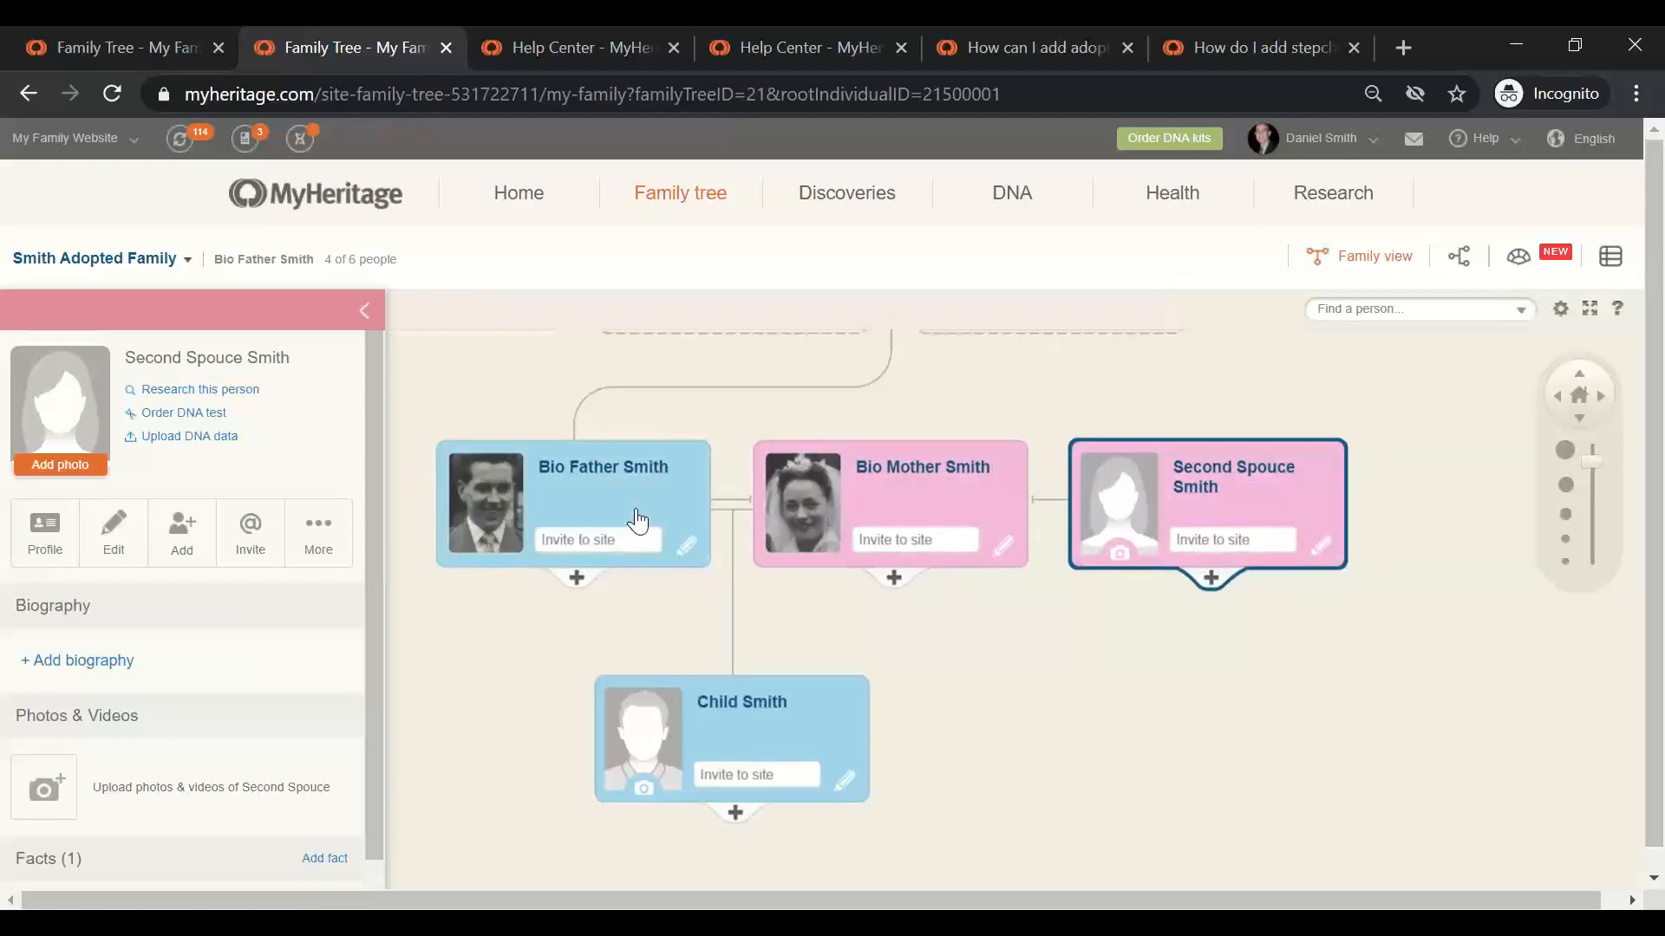
# Enter a new daughter for the second spouse with the first name "Adopted", keeping Bio Father as the father.
pyautogui.click(1211, 579)
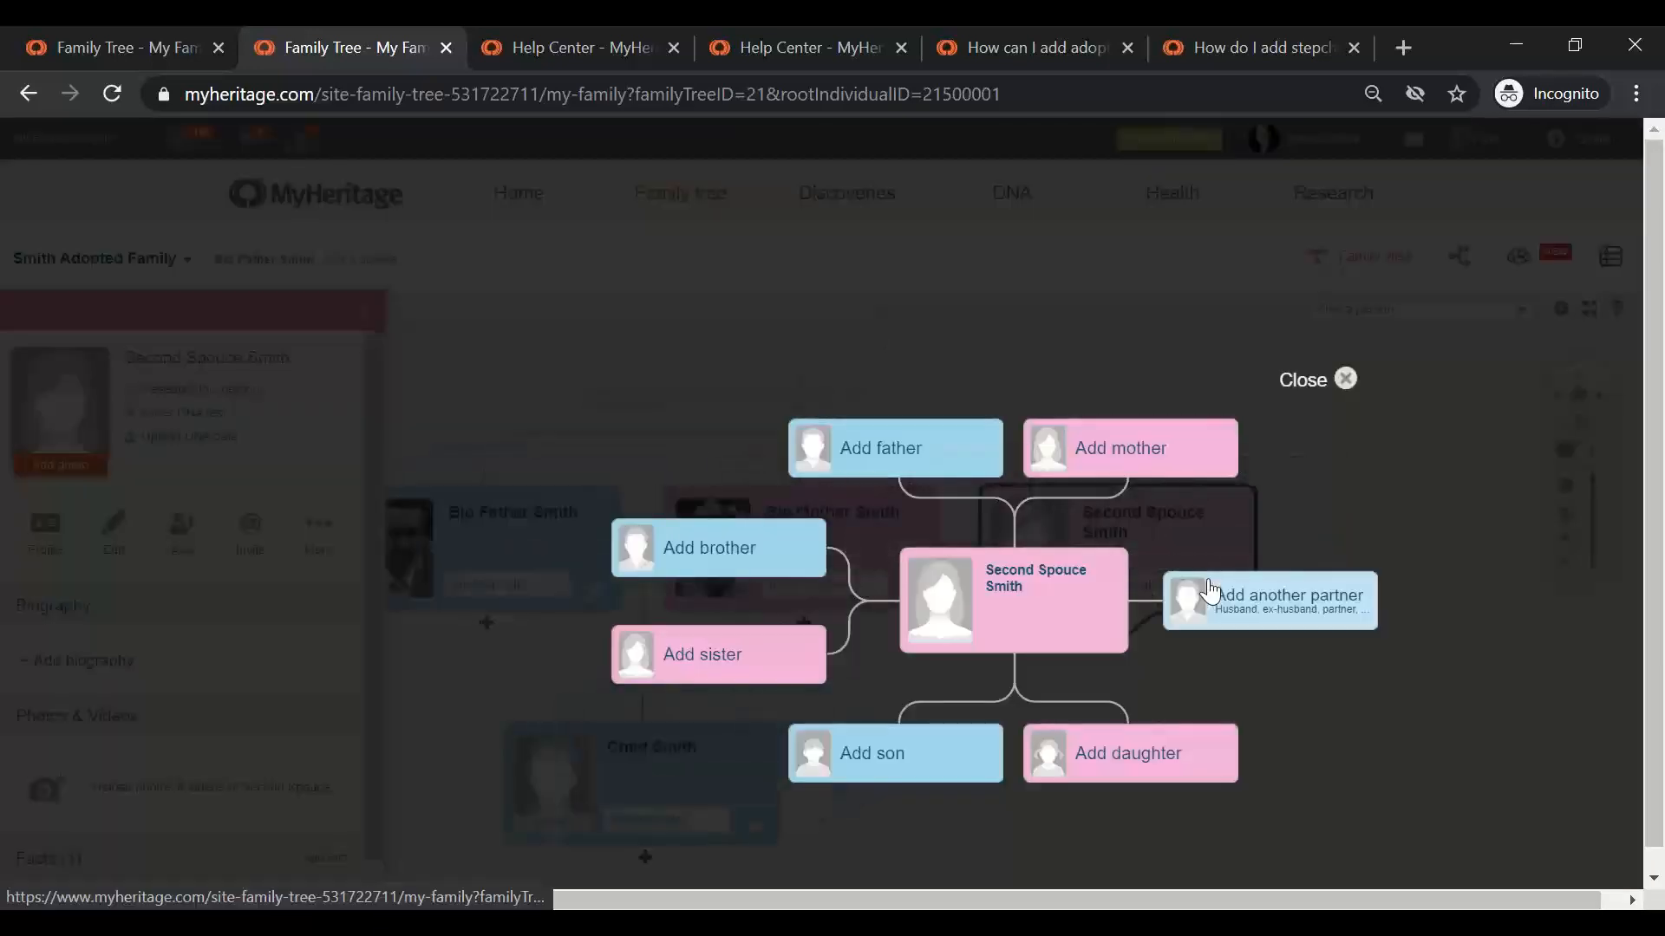
pyautogui.click(1134, 753)
pyautogui.write('A')
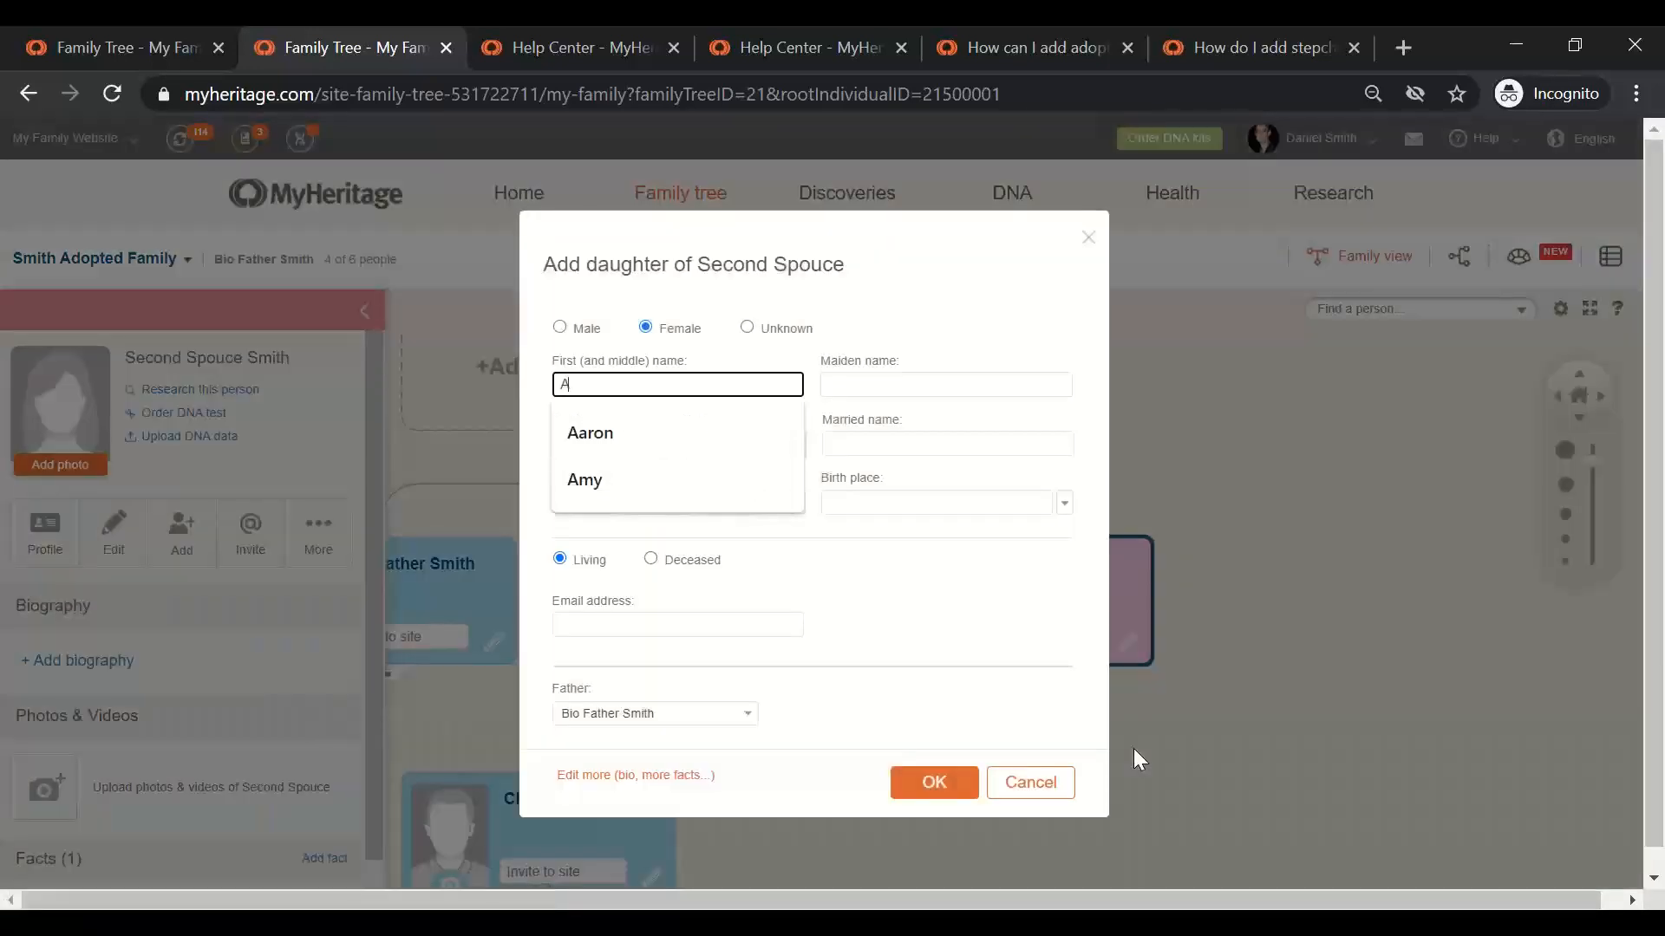
pyautogui.write('dopted')
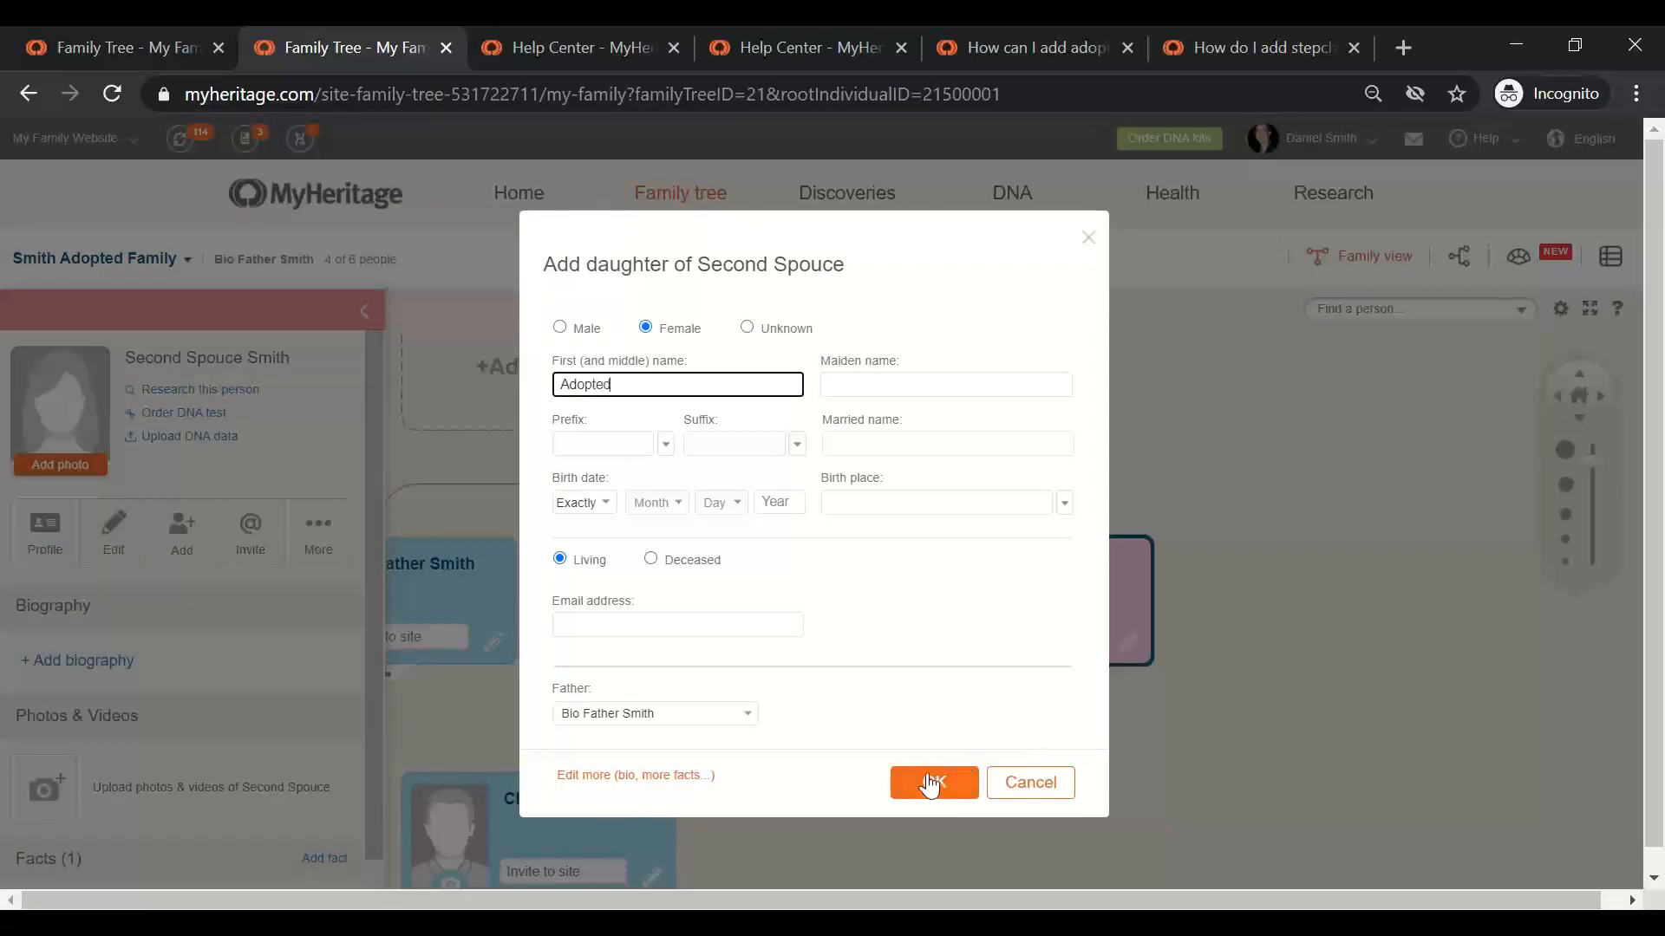
pyautogui.click(701, 724)
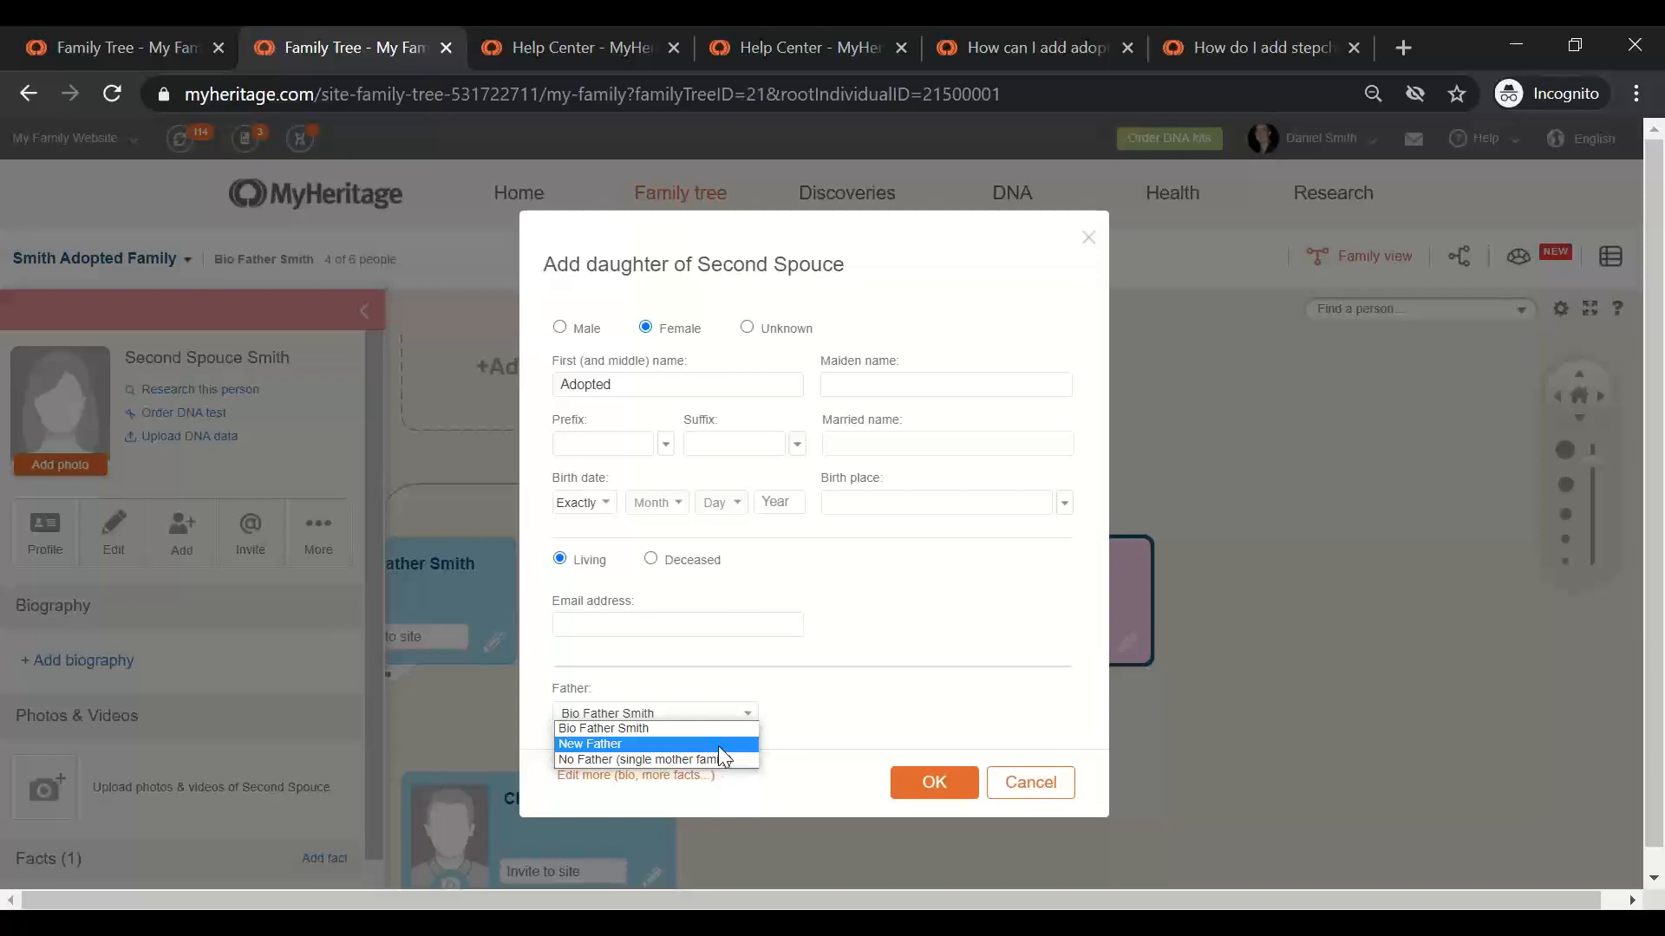
pyautogui.click(800, 711)
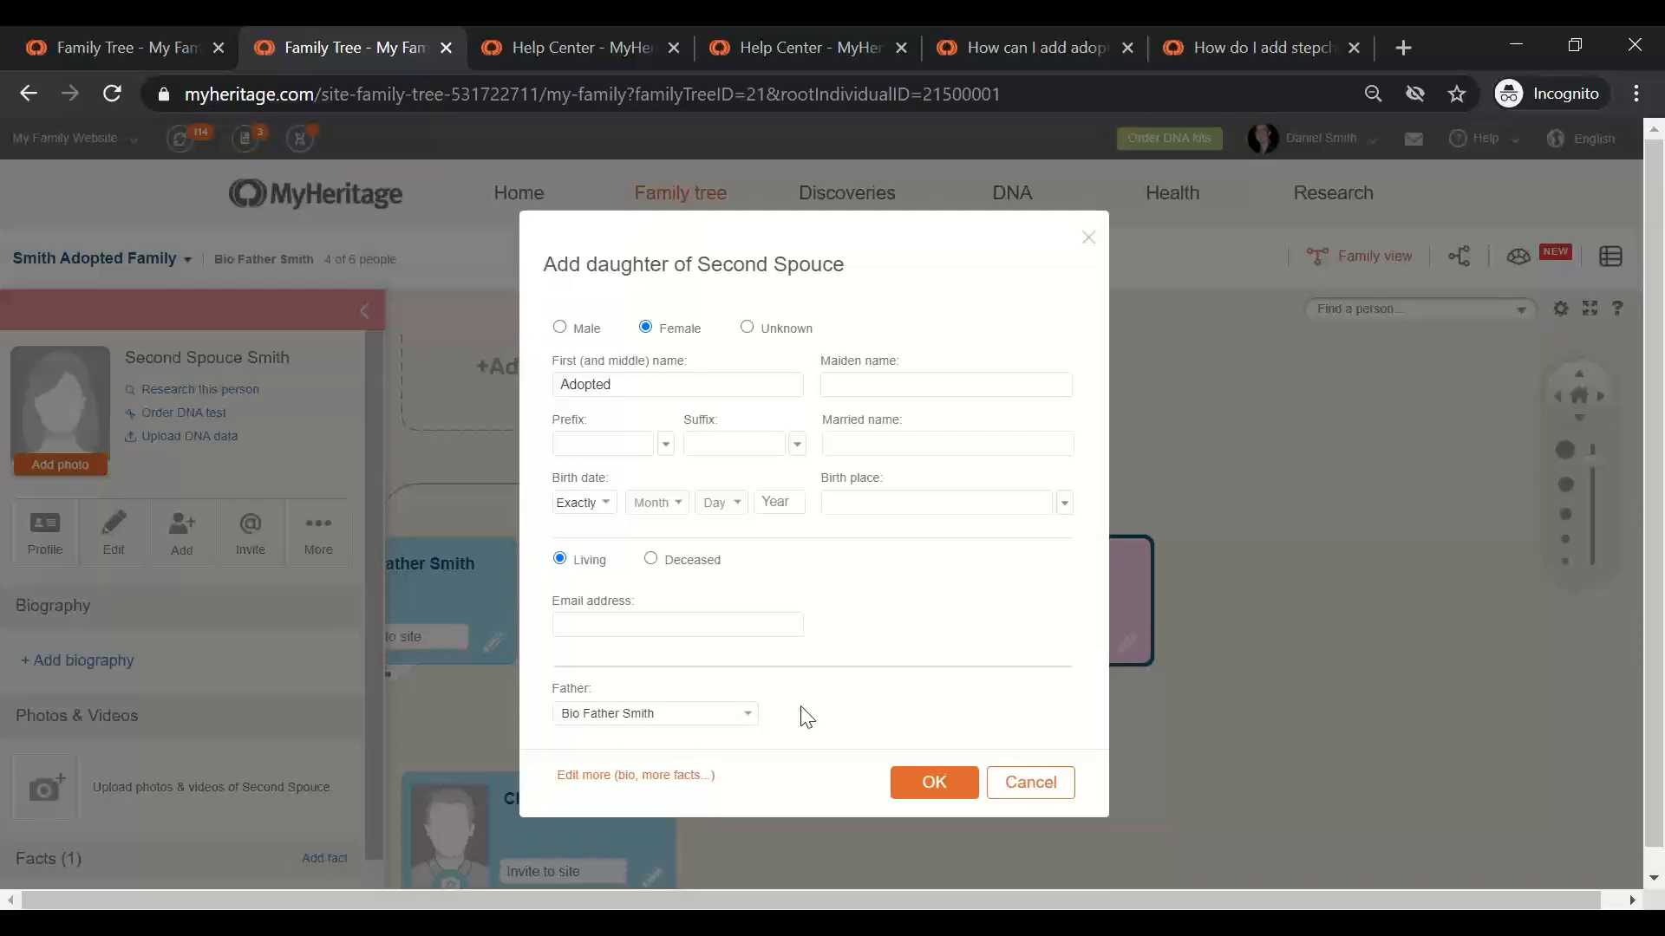
# Set the new daughter's relationship to her parents to Adopted child in her extended family details, save, and return to the tree.
pyautogui.click(668, 776)
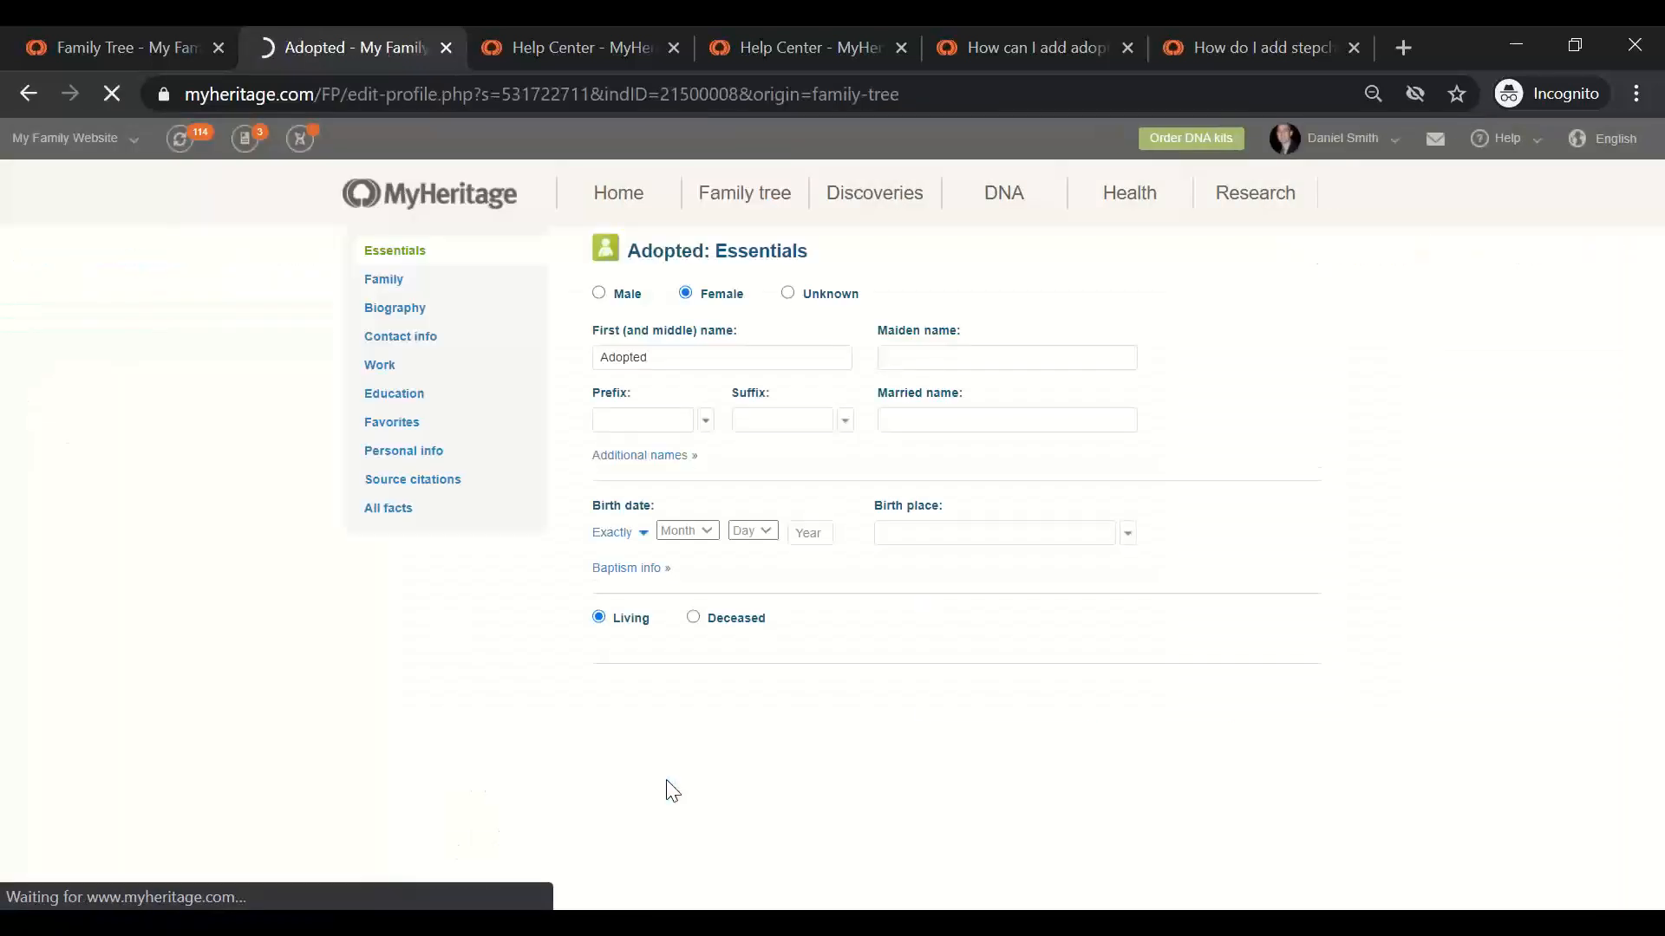
pyautogui.click(387, 286)
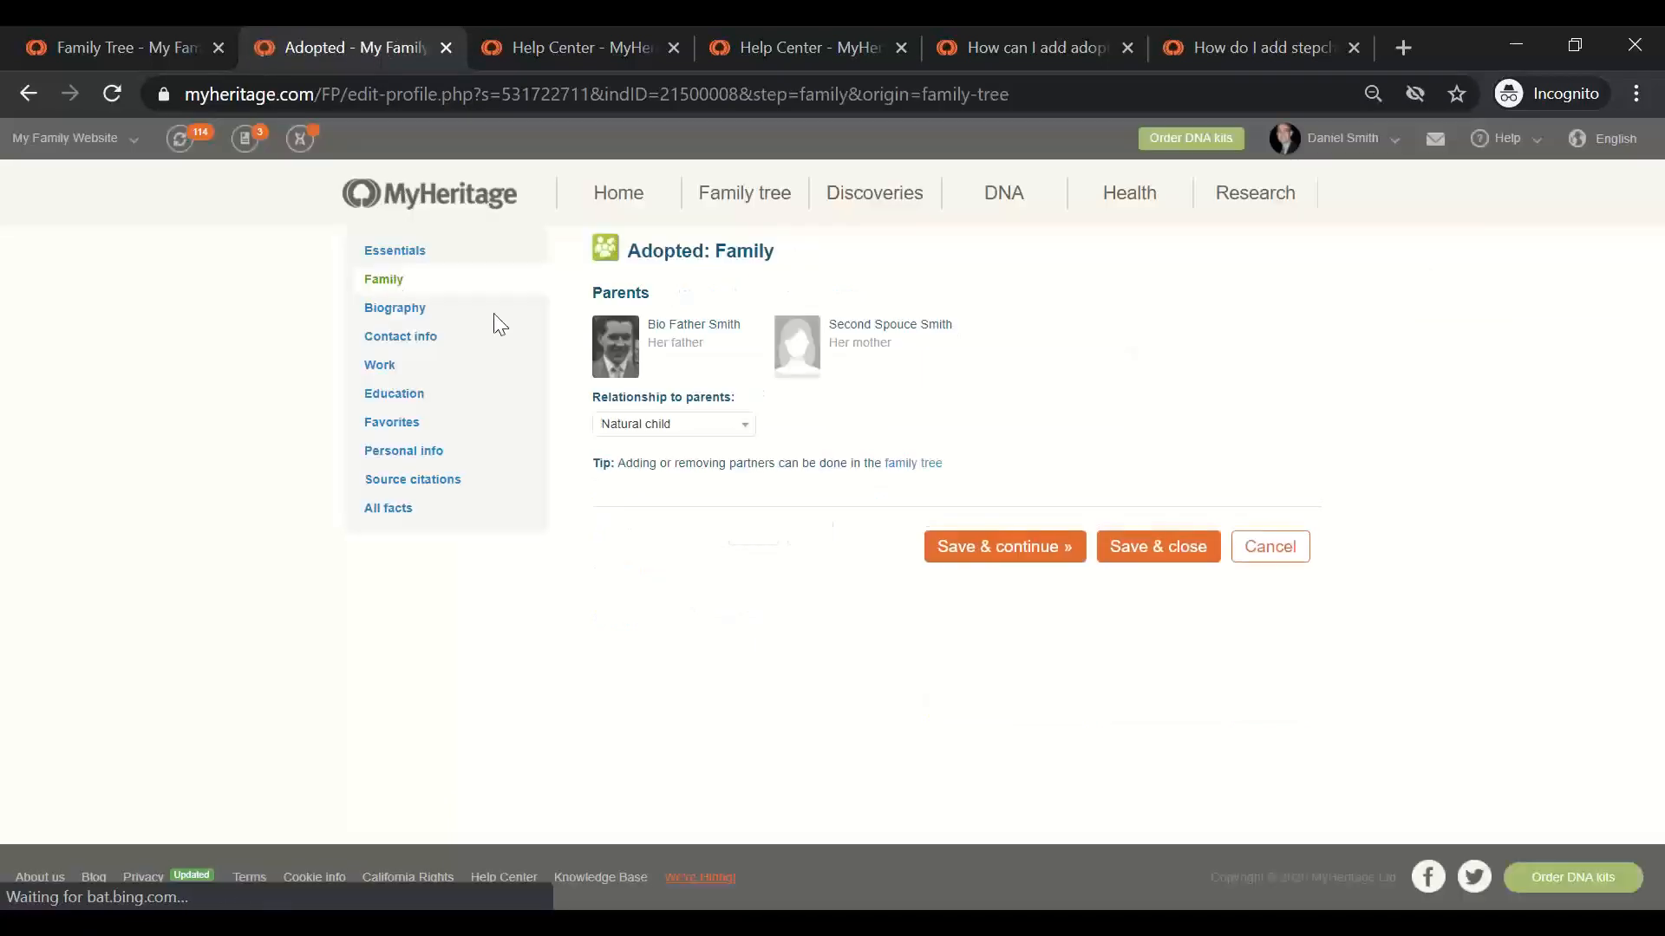
pyautogui.click(713, 424)
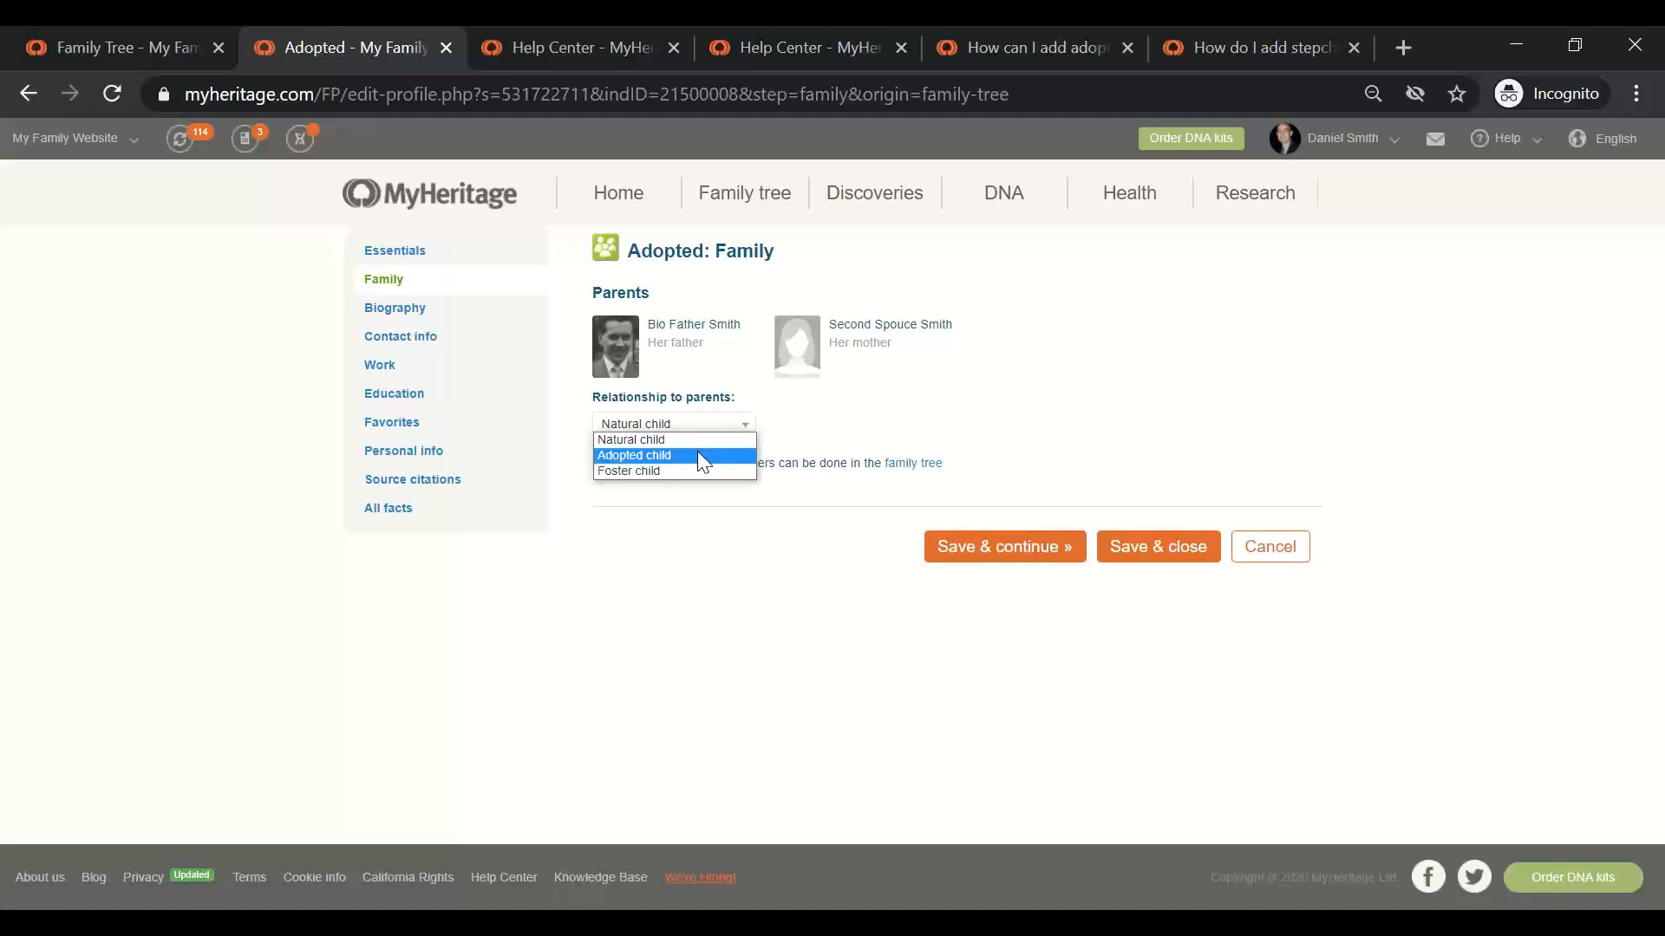
pyautogui.click(701, 457)
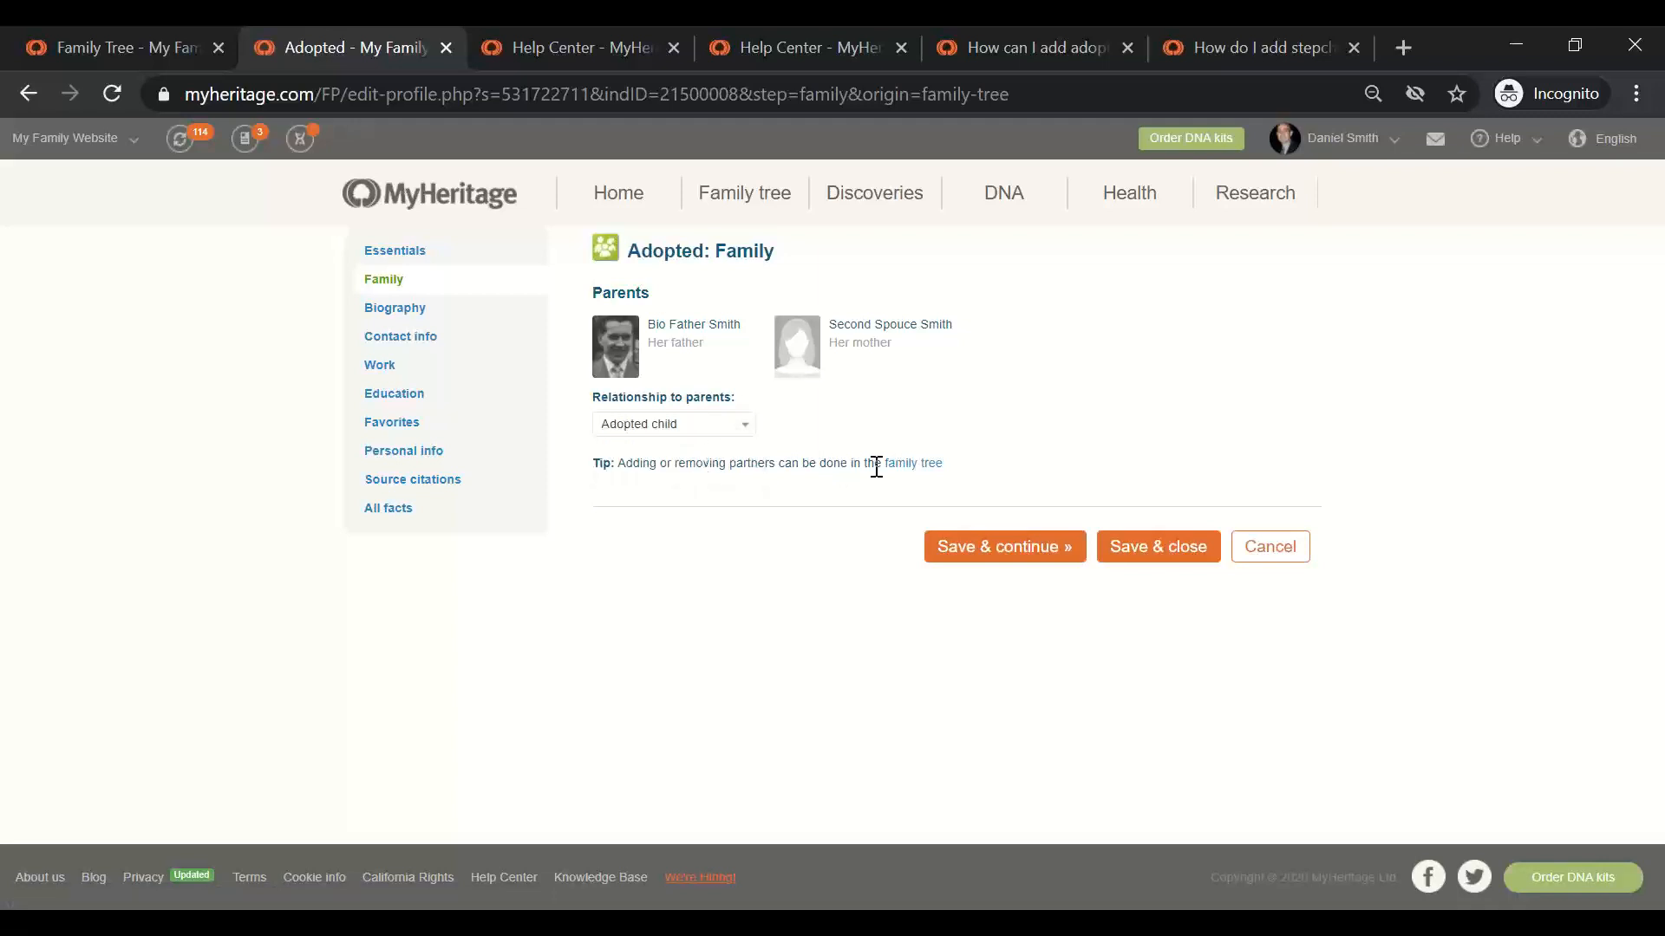
pyautogui.click(1169, 549)
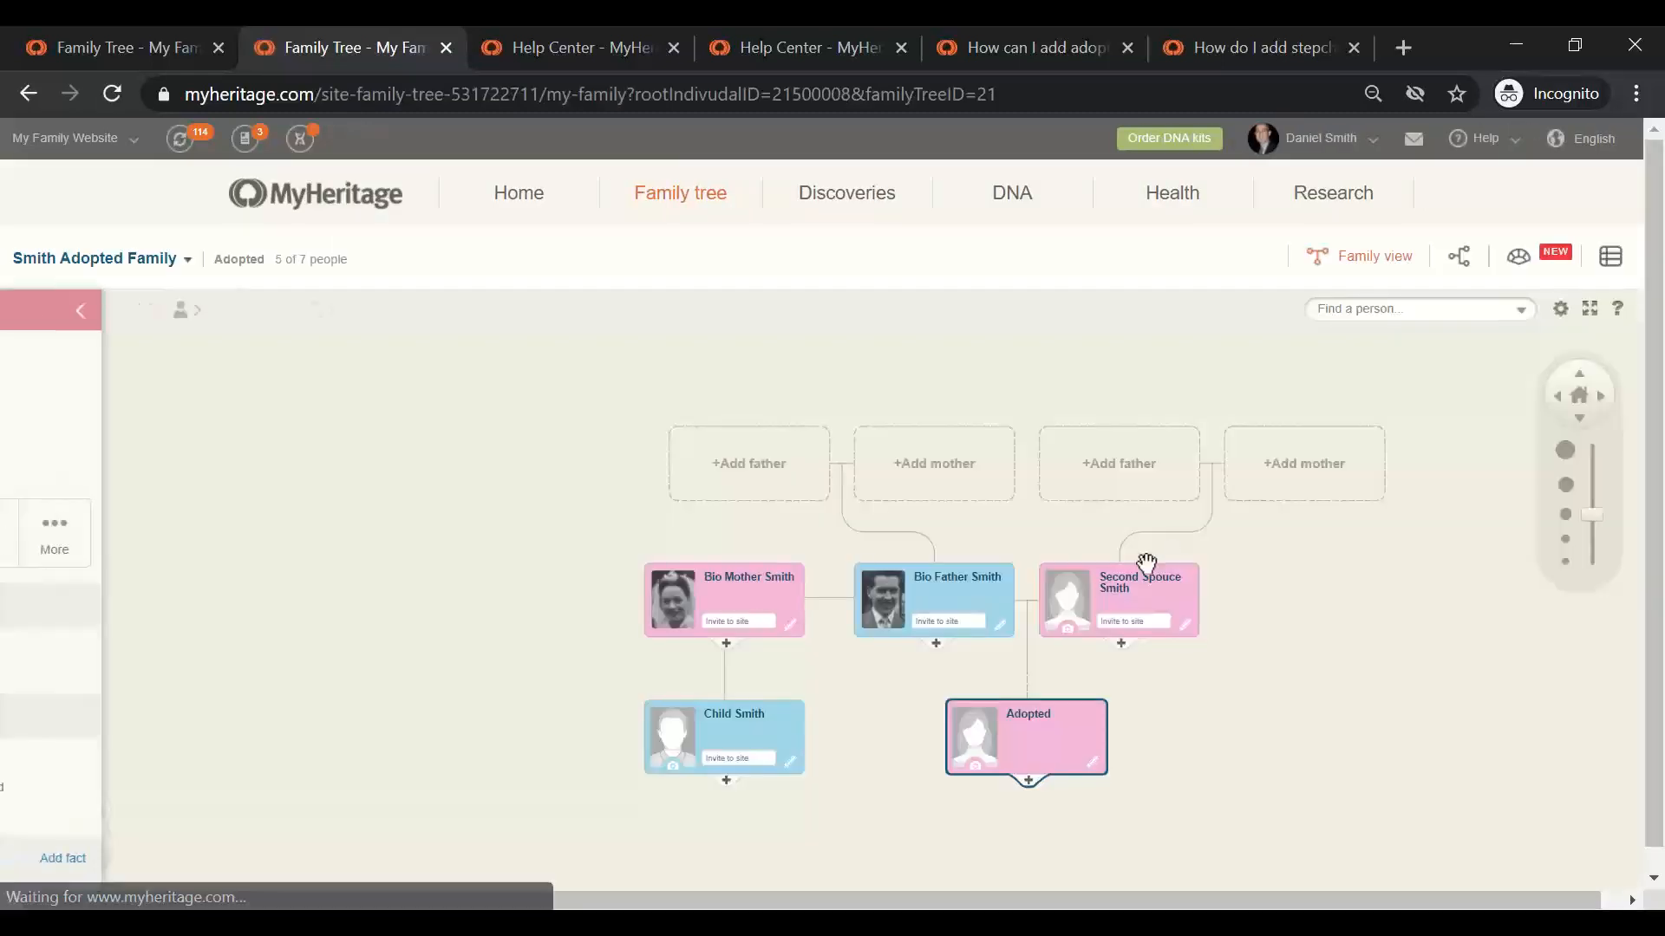
pyautogui.moveTo(869, 738); pyautogui.dragTo(871, 700)
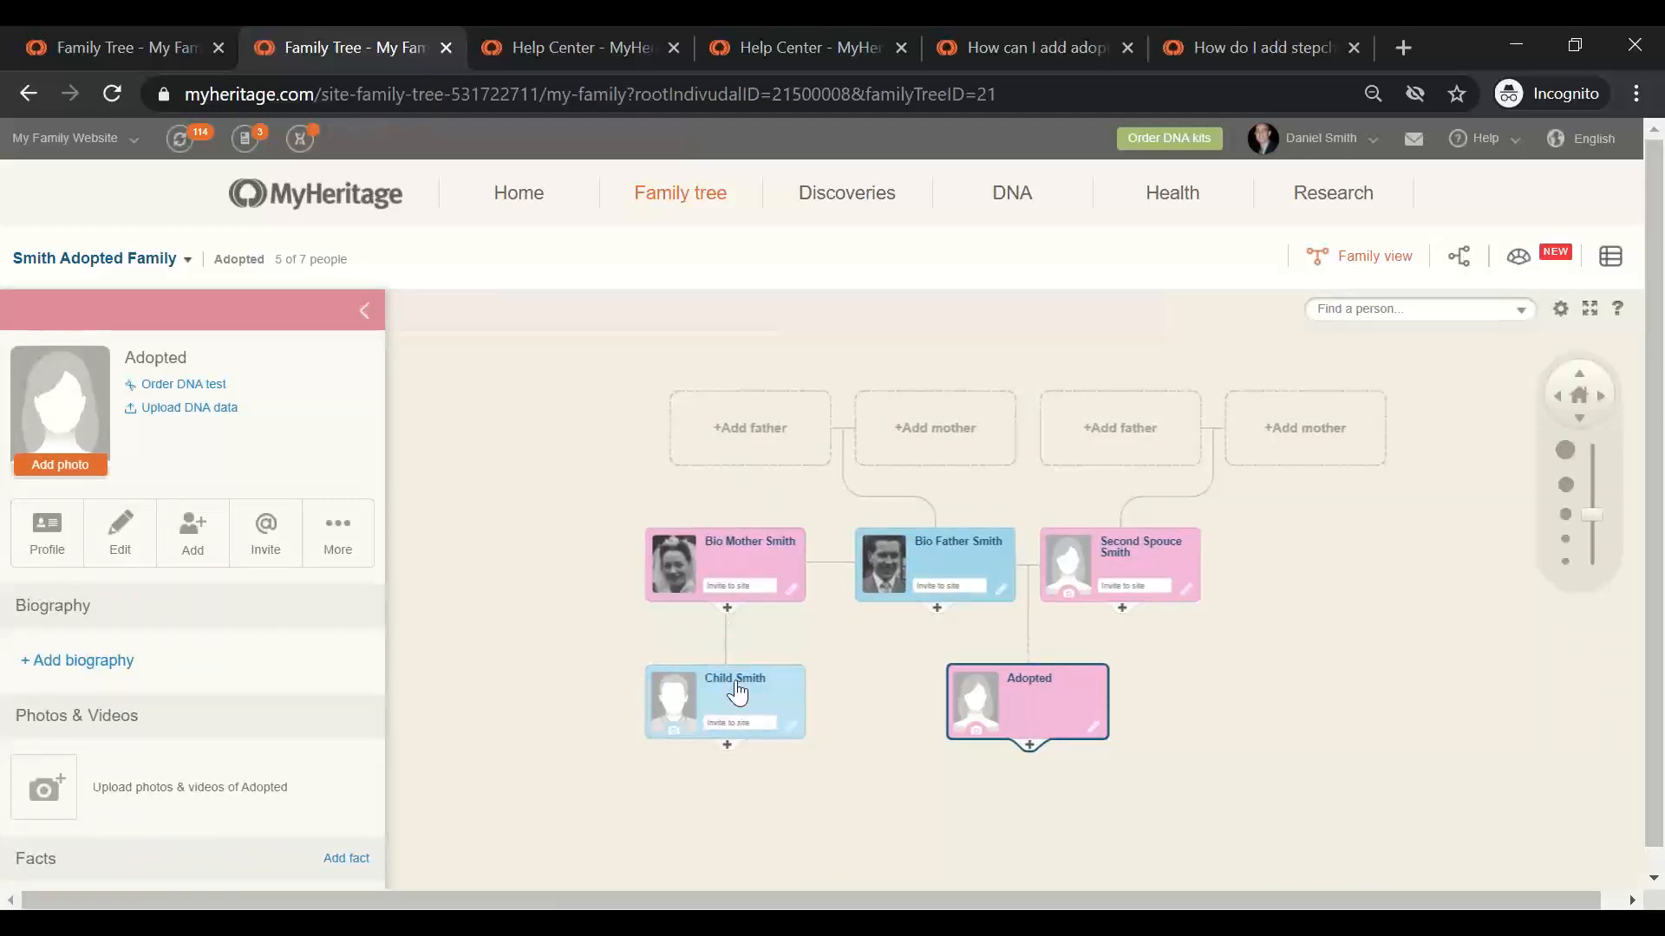
# Examine the adopted daughter's link to Bio Father and the second spouse, and check her options for connecting to an existing person.
pyautogui.scroll(-2, 945, 701)
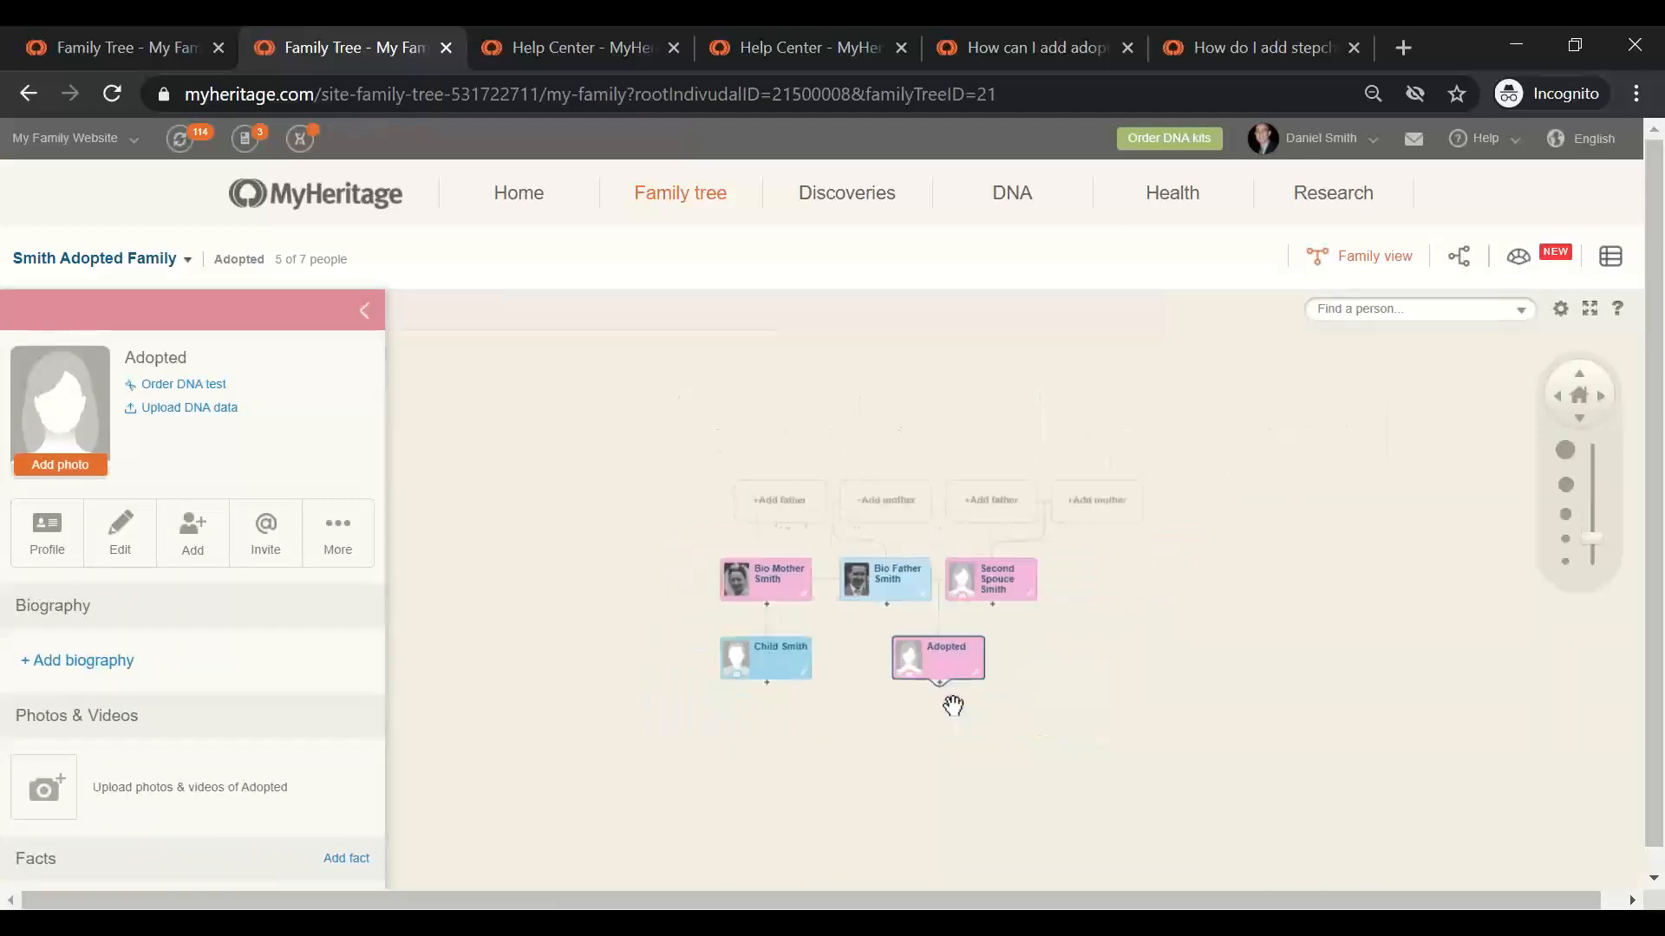
pyautogui.scroll(4, 951, 703)
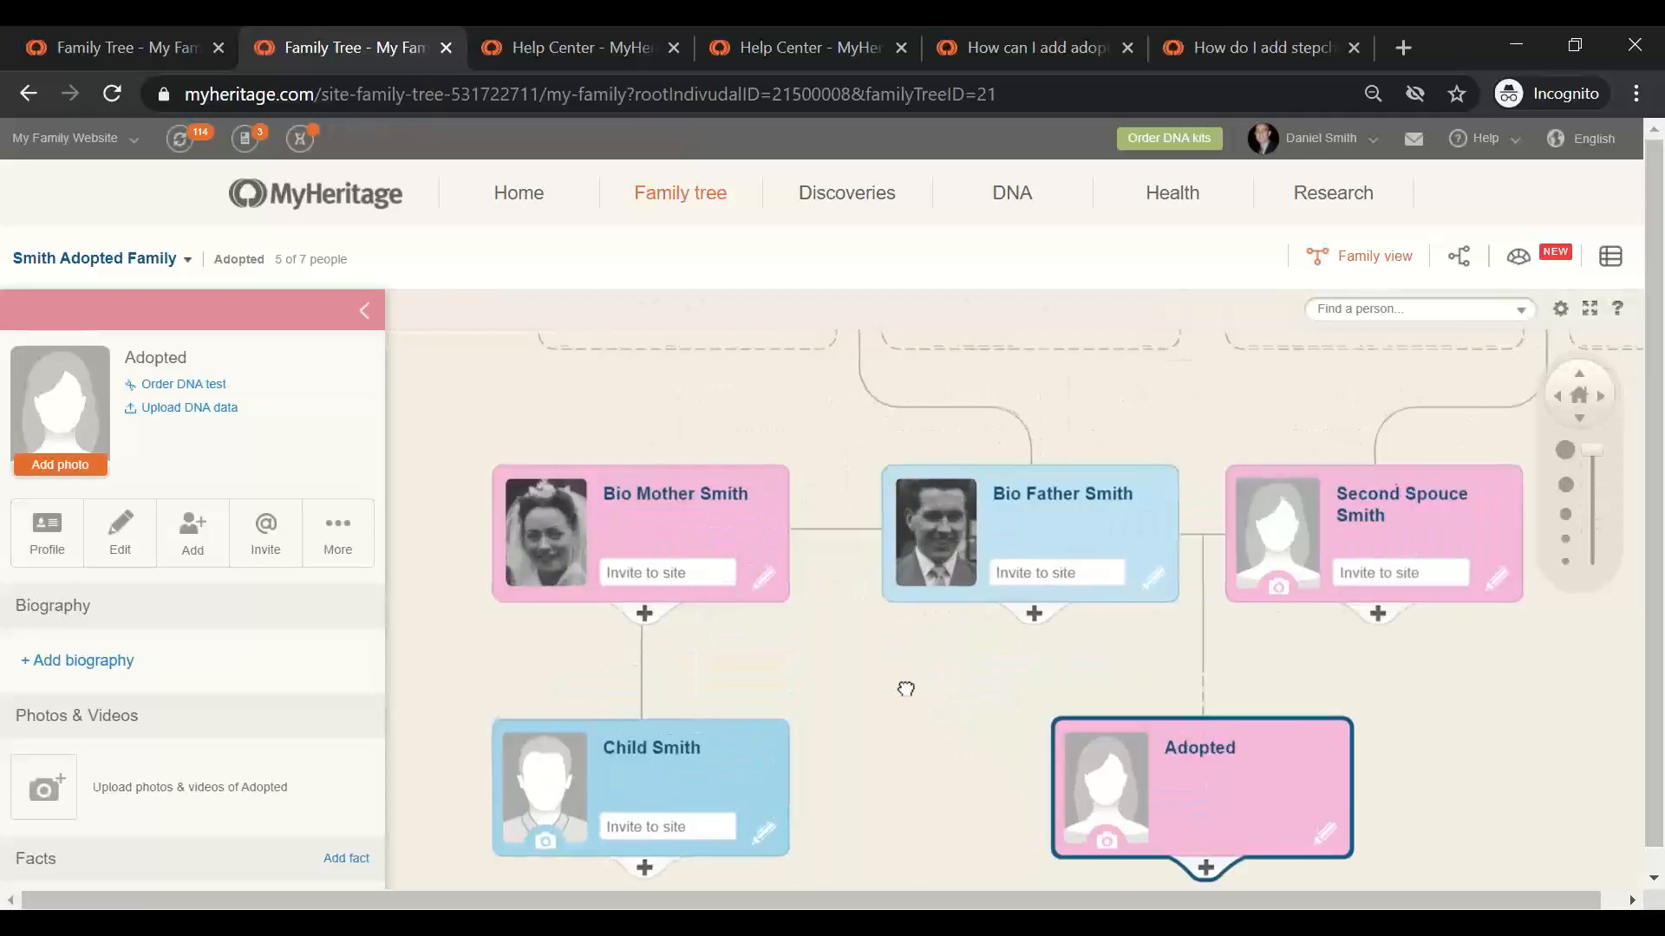
pyautogui.moveTo(950, 704); pyautogui.dragTo(828, 604)
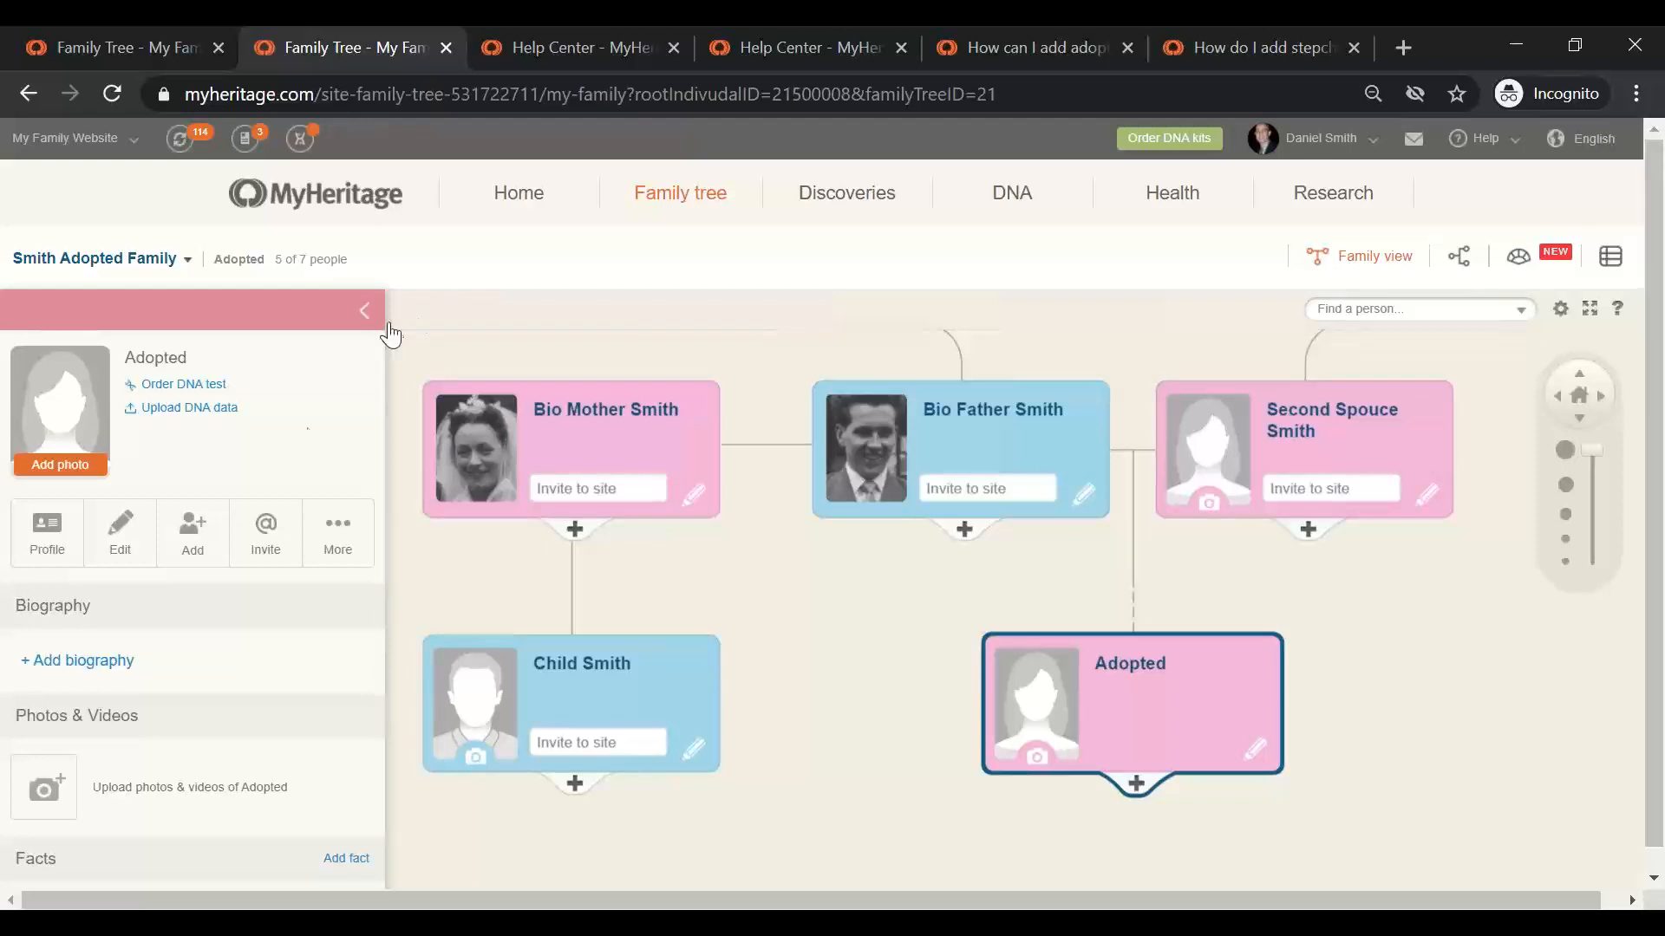
pyautogui.click(337, 552)
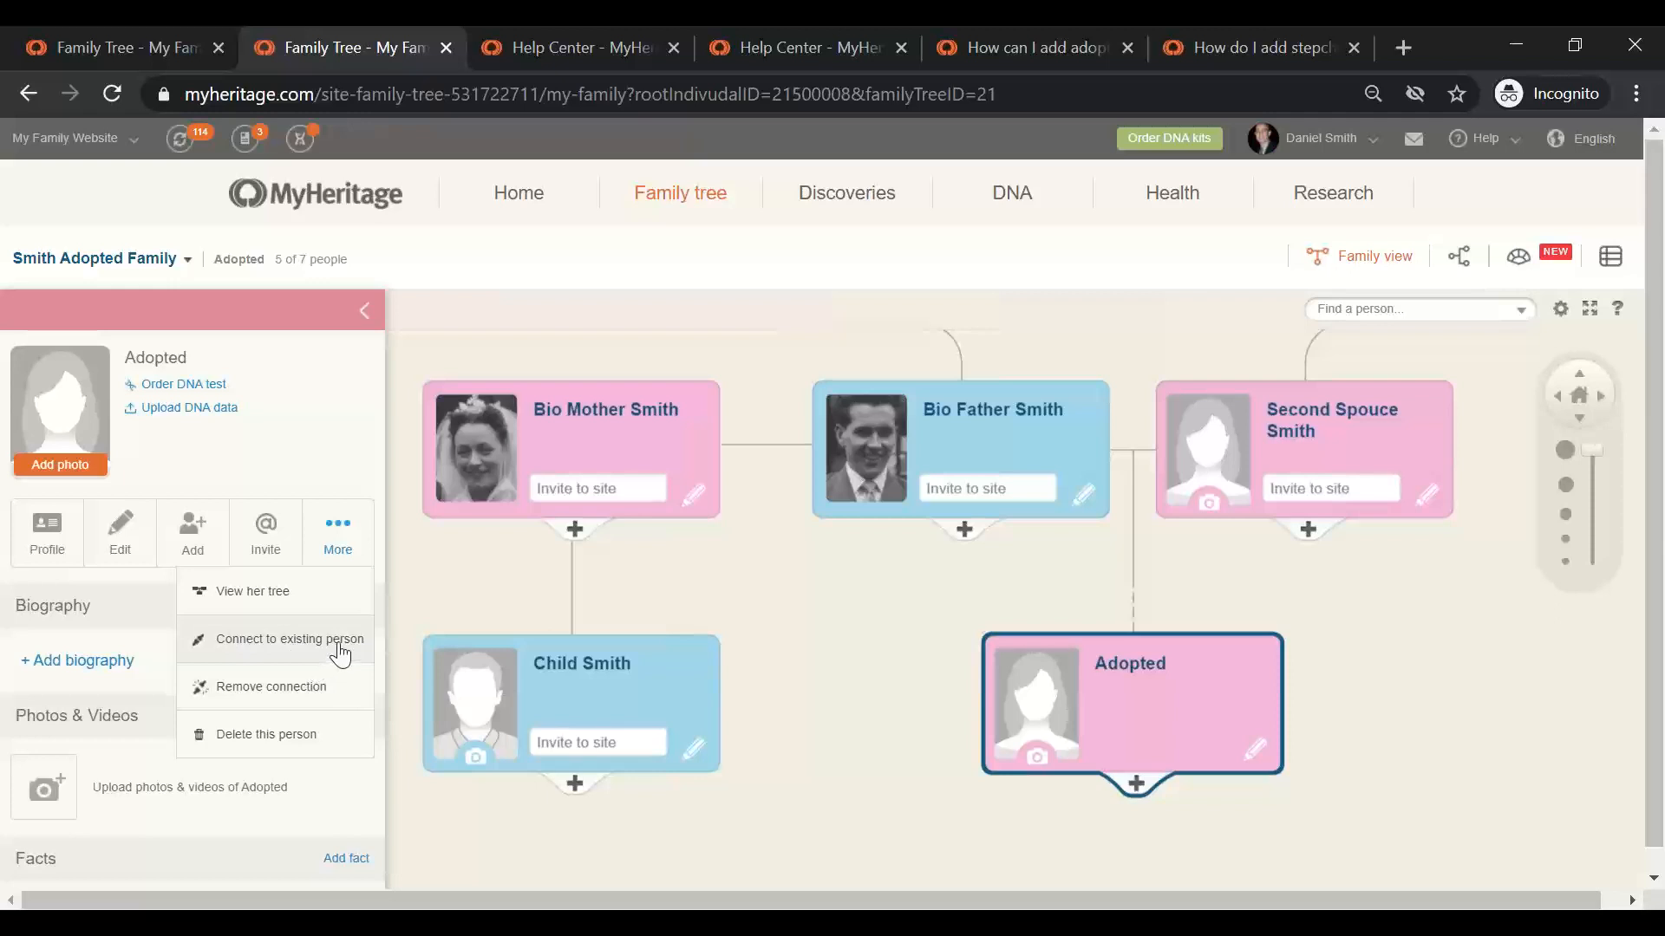
pyautogui.click(733, 566)
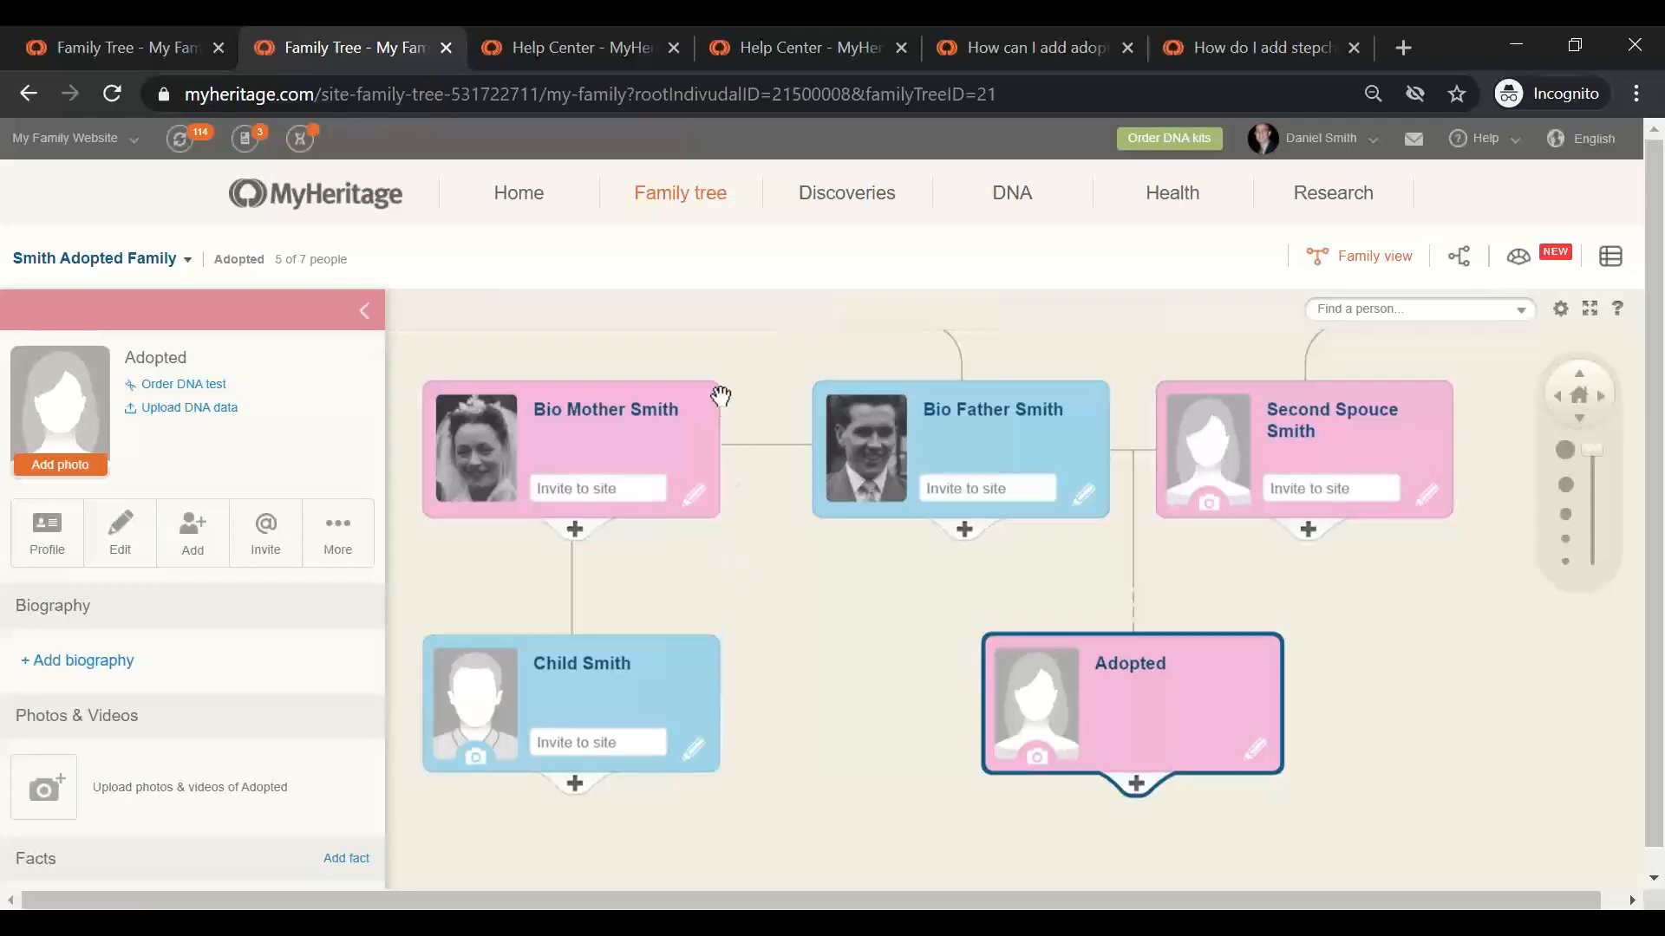
# Read the help article on adding adopted children to the online family tree, down to the instructions for opening the child's profile page.
pyautogui.click(782, 44)
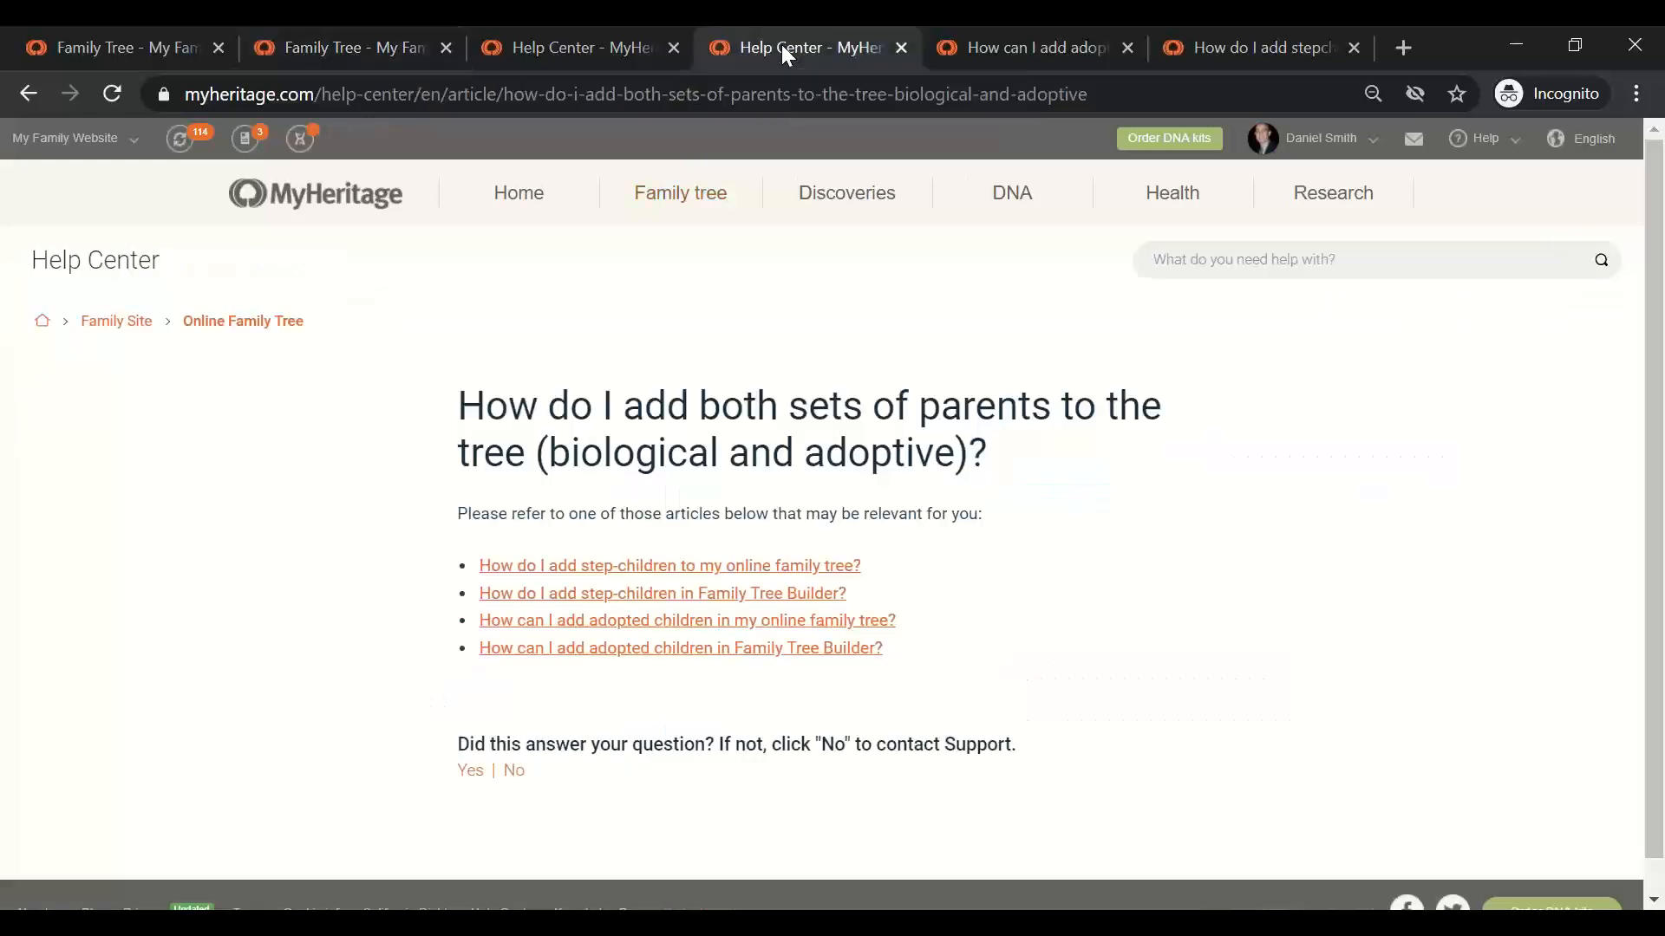
pyautogui.click(965, 35)
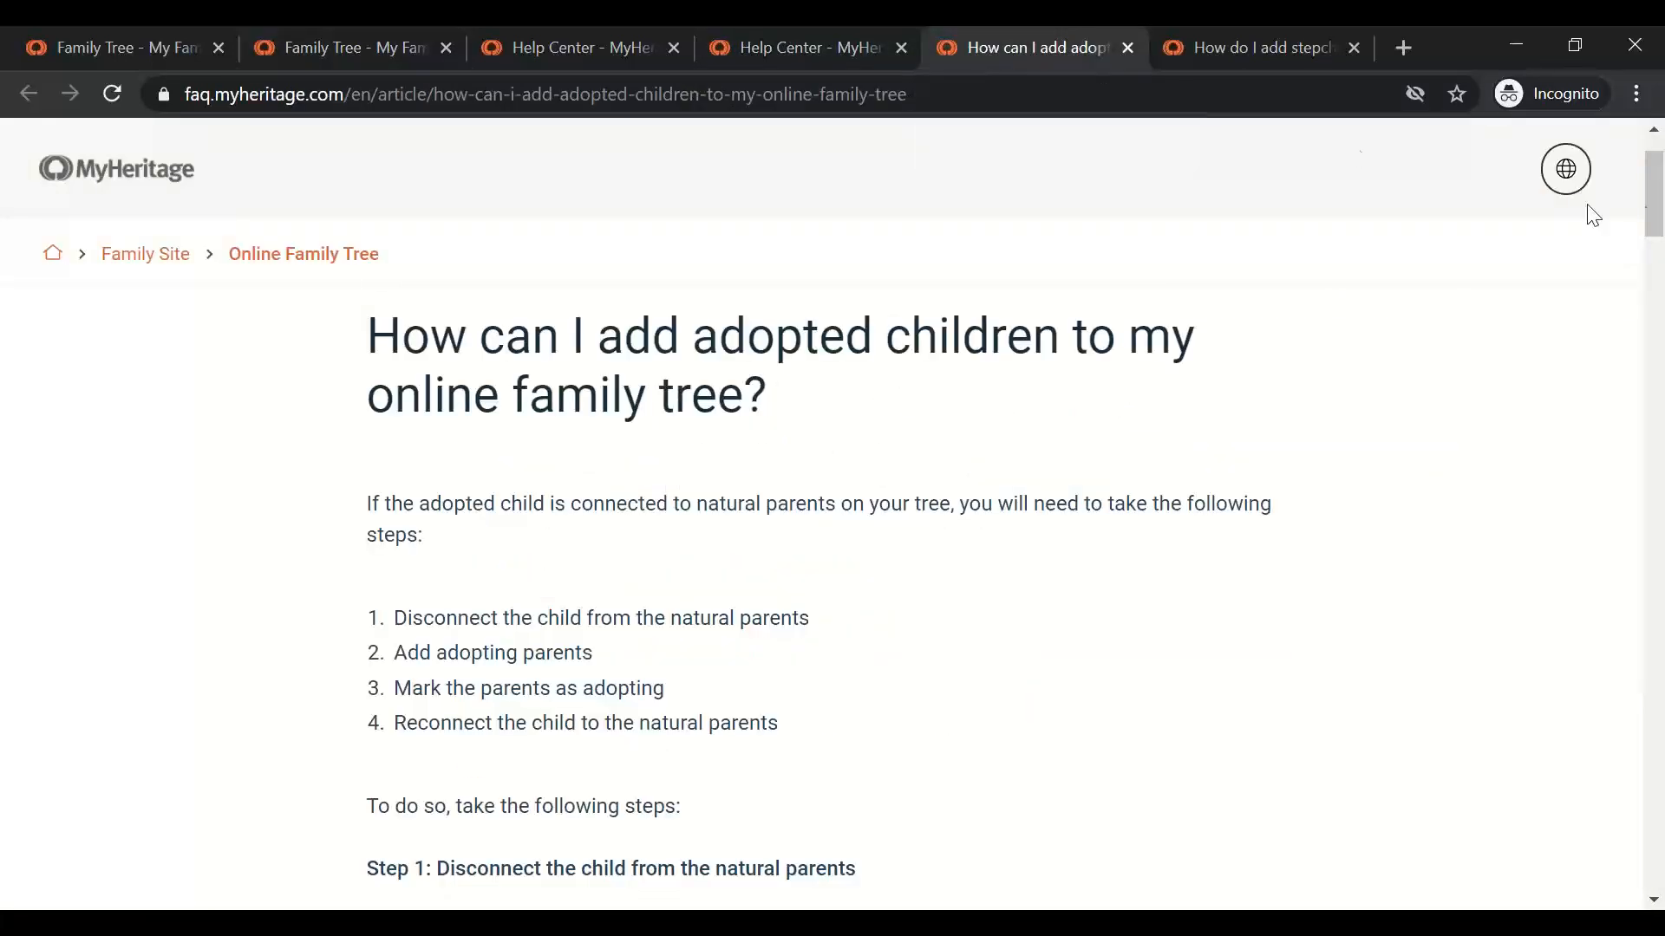
pyautogui.moveTo(1657, 208); pyautogui.dragTo(1659, 490)
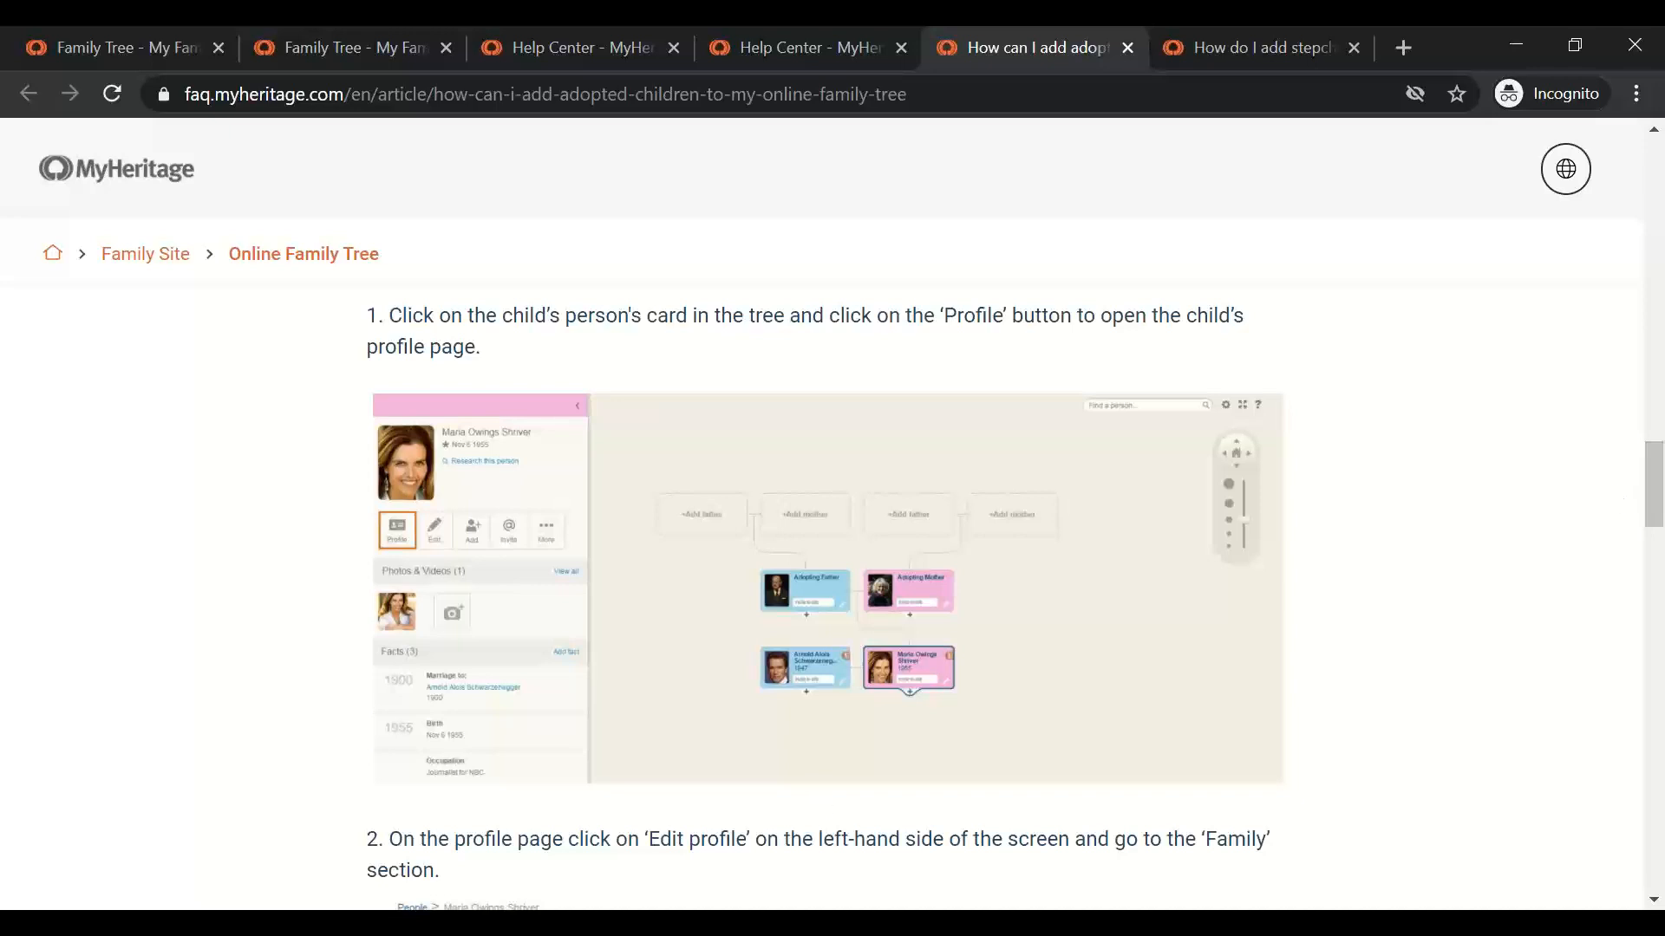
pyautogui.hotkey('alt', 'Tab')
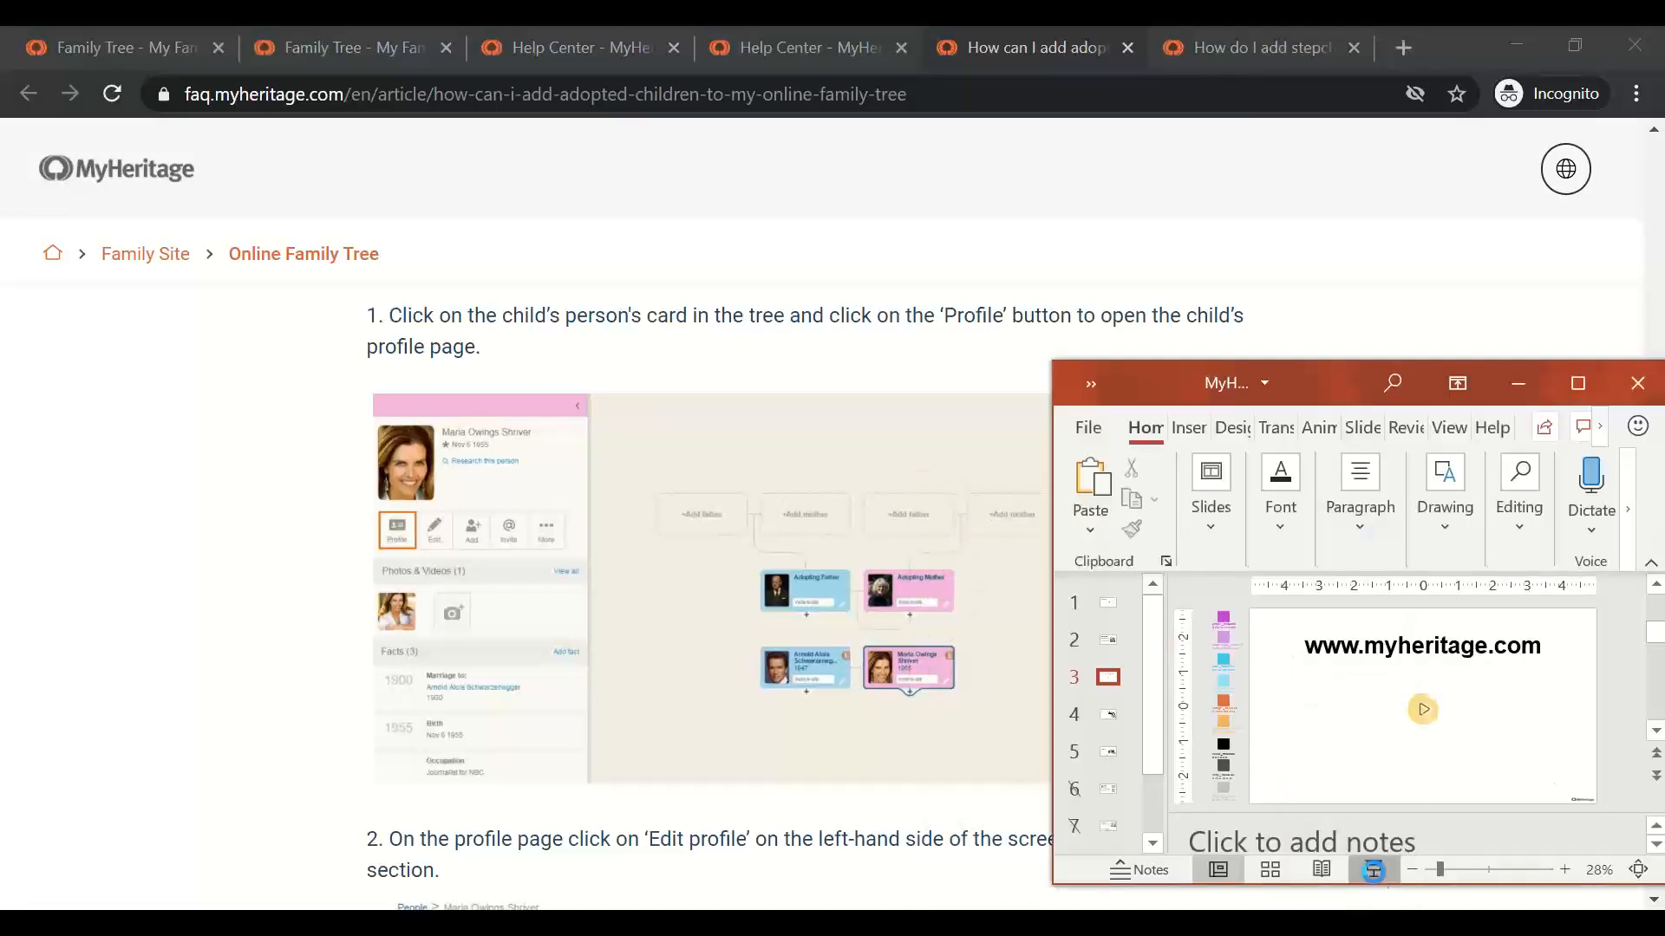
pyautogui.click(1374, 869)
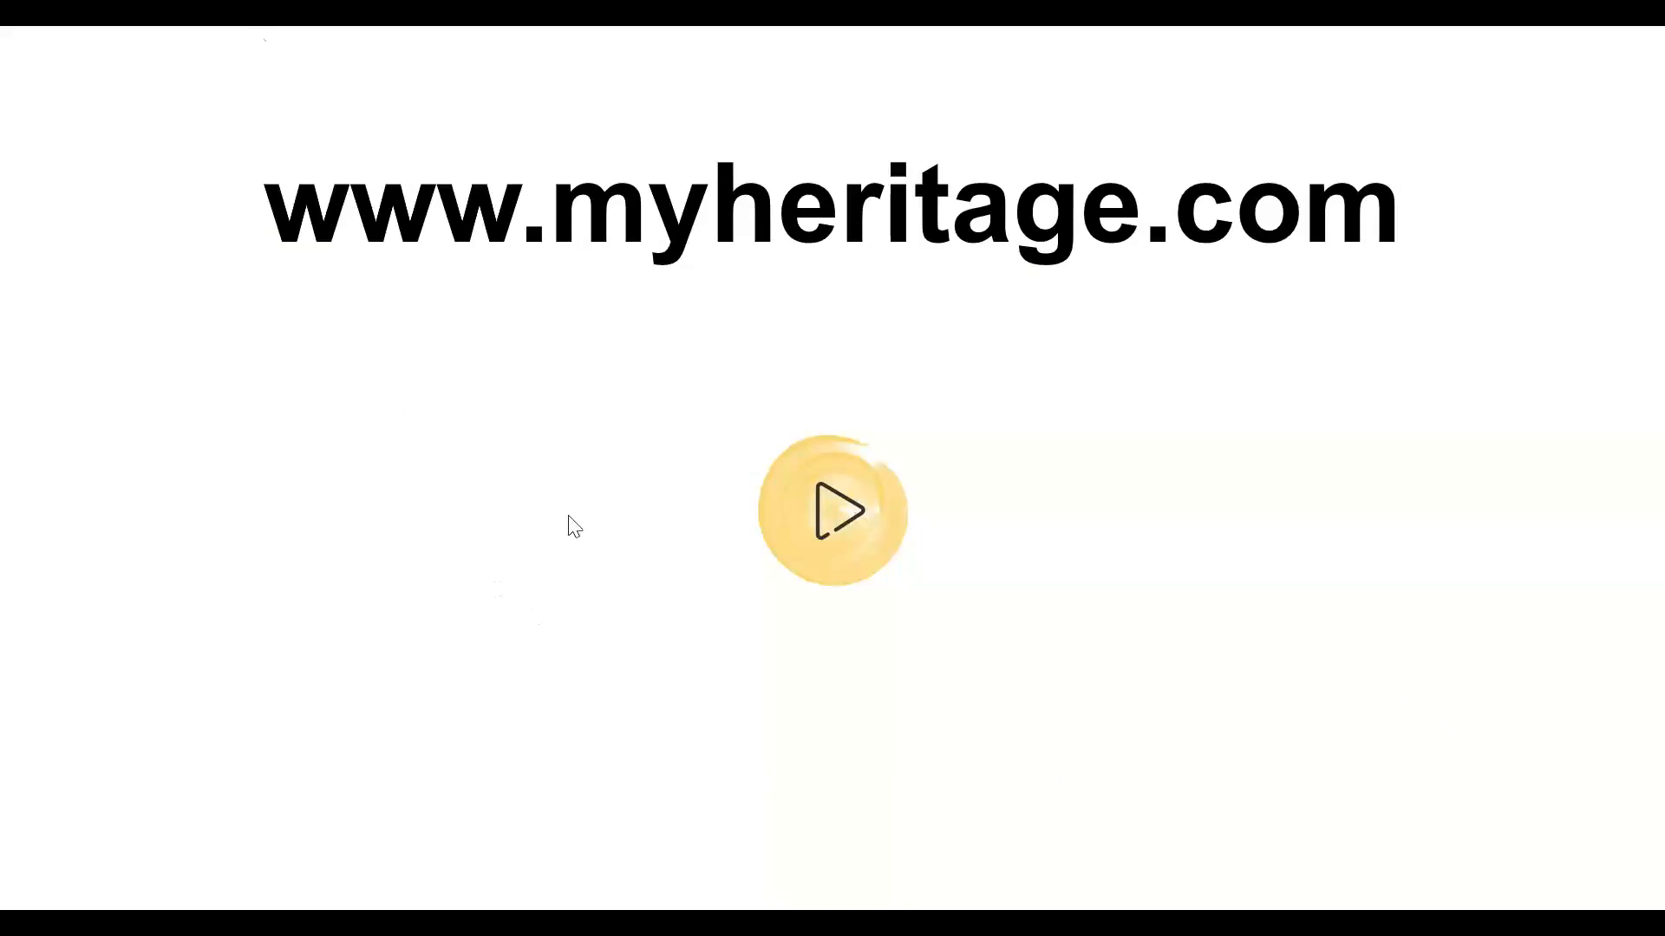
pyautogui.click(572, 532)
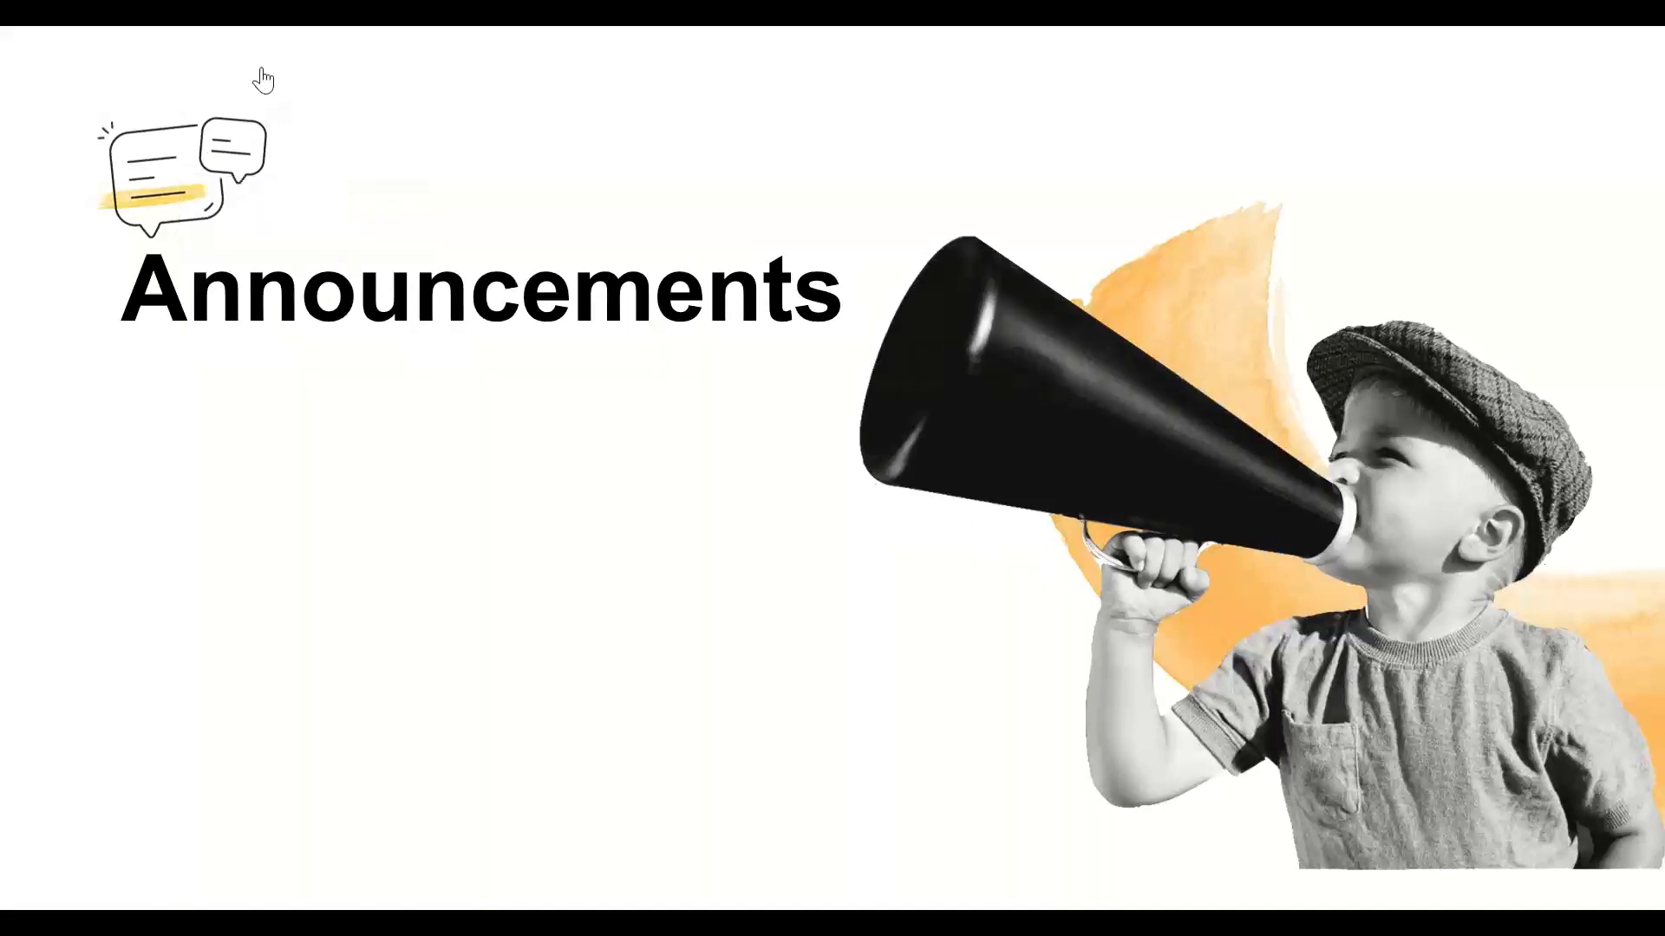
pyautogui.click(150, 164)
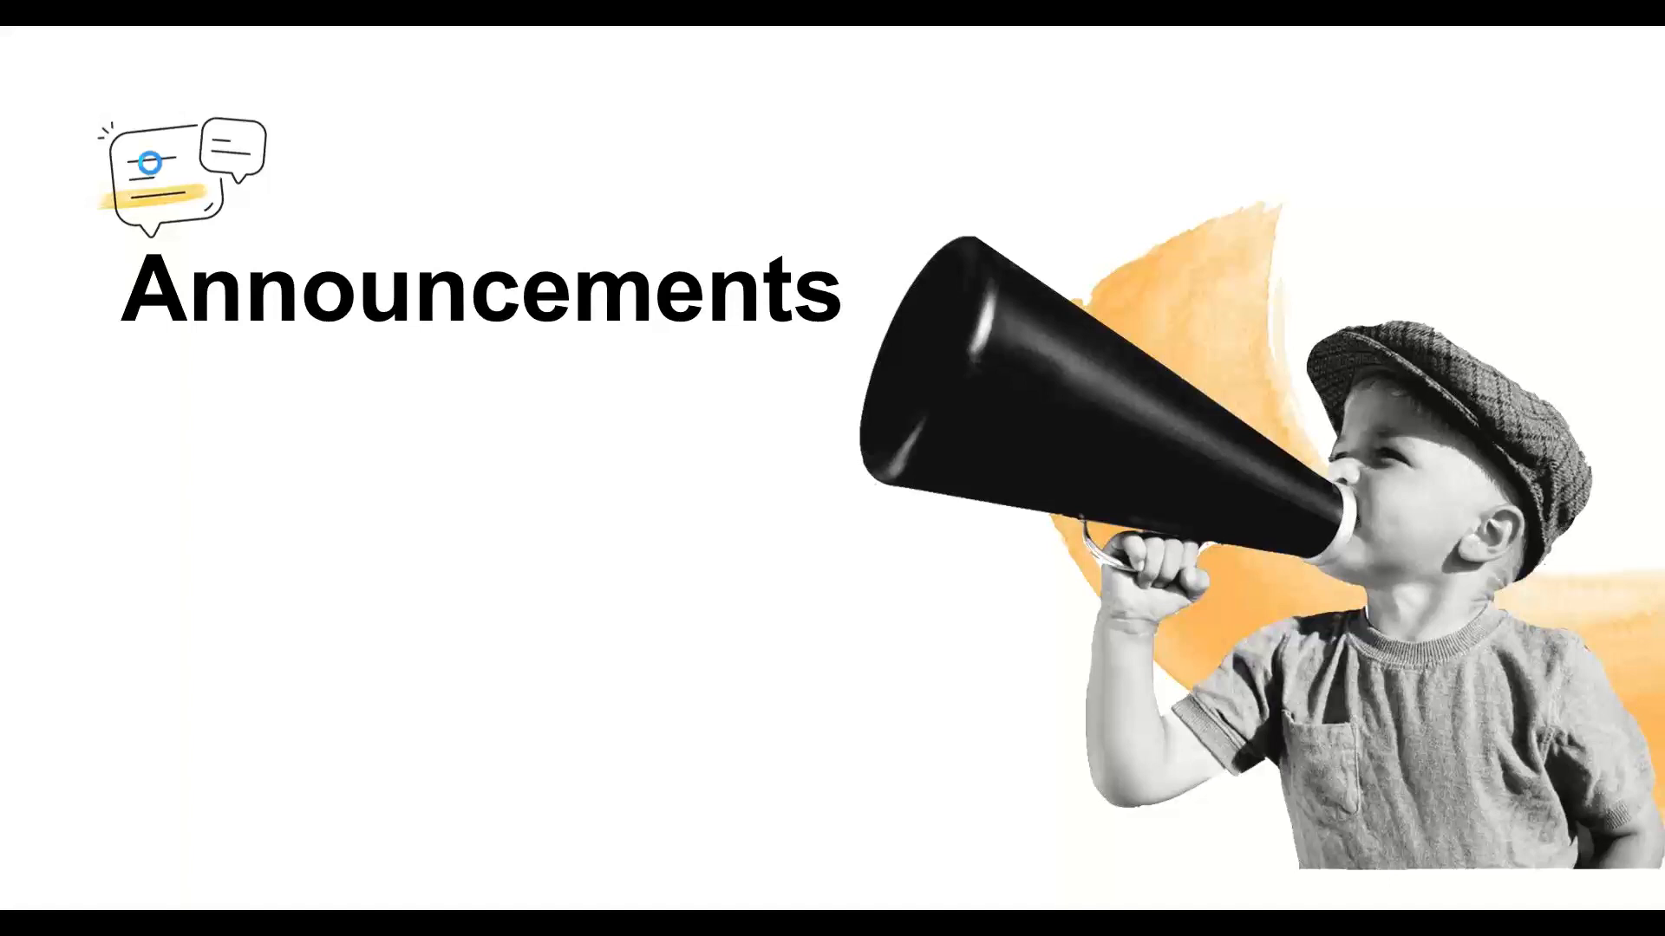